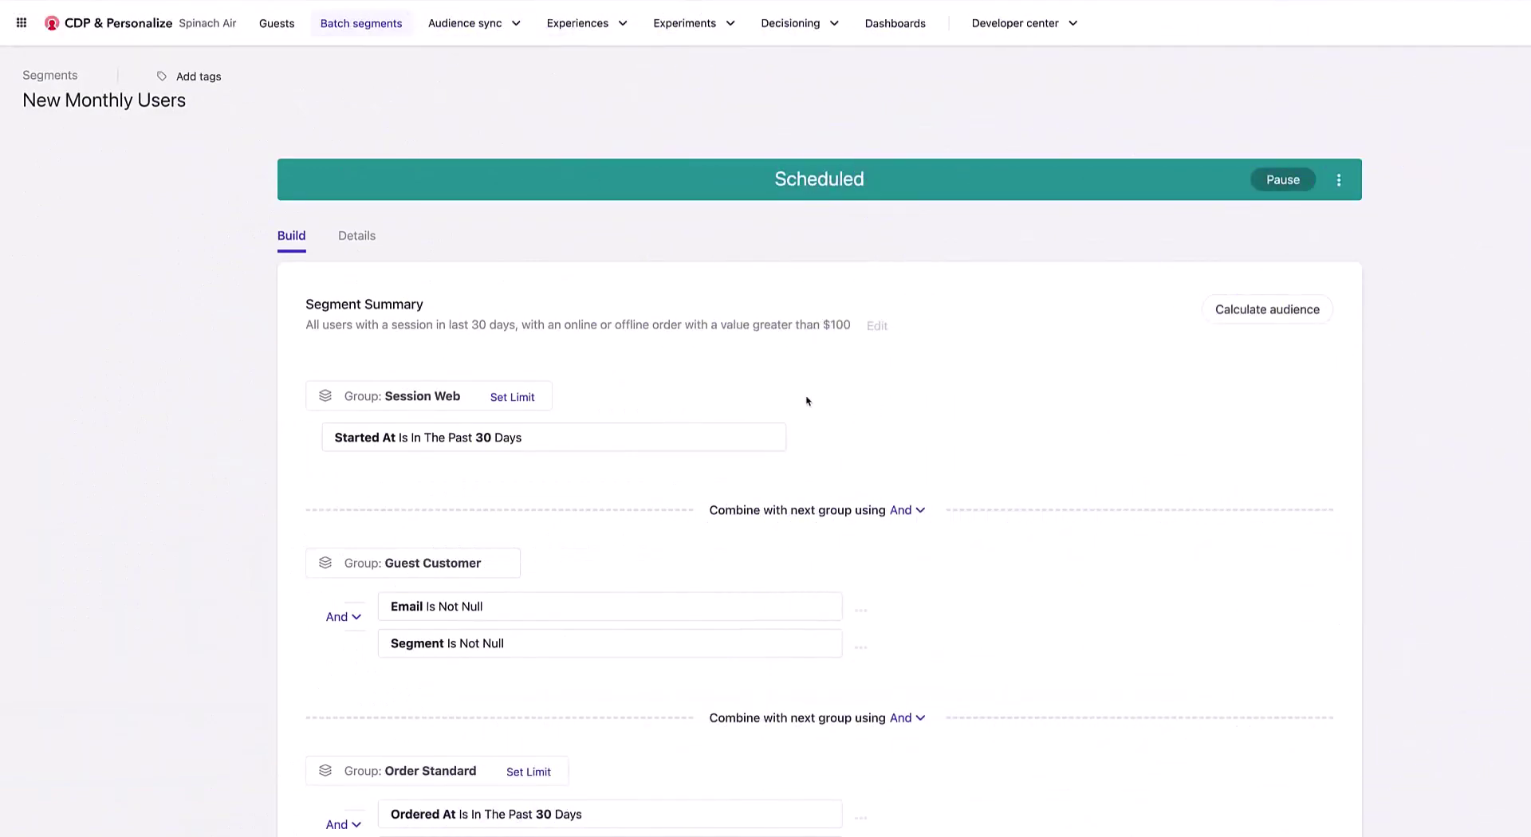
- Pause the scheduled New Monthly Users segment after reviewing its rule groups
{"action": "scroll", "coordinate": [705, 387], "scroll_direction": "down", "scroll_amount": 3}
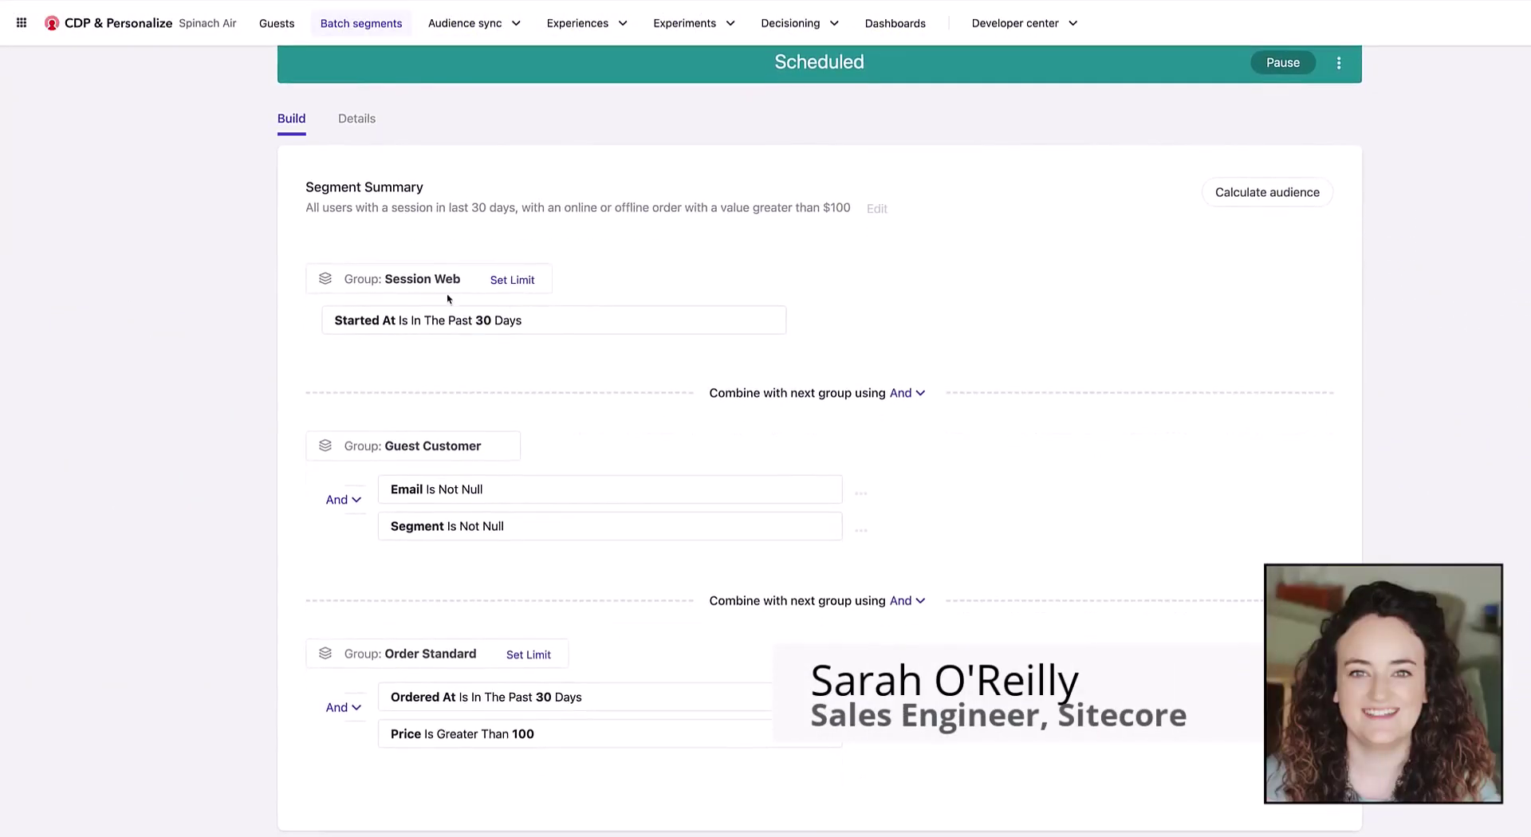
{"action": "scroll", "coordinate": [482, 341], "scroll_direction": "up", "scroll_amount": 1}
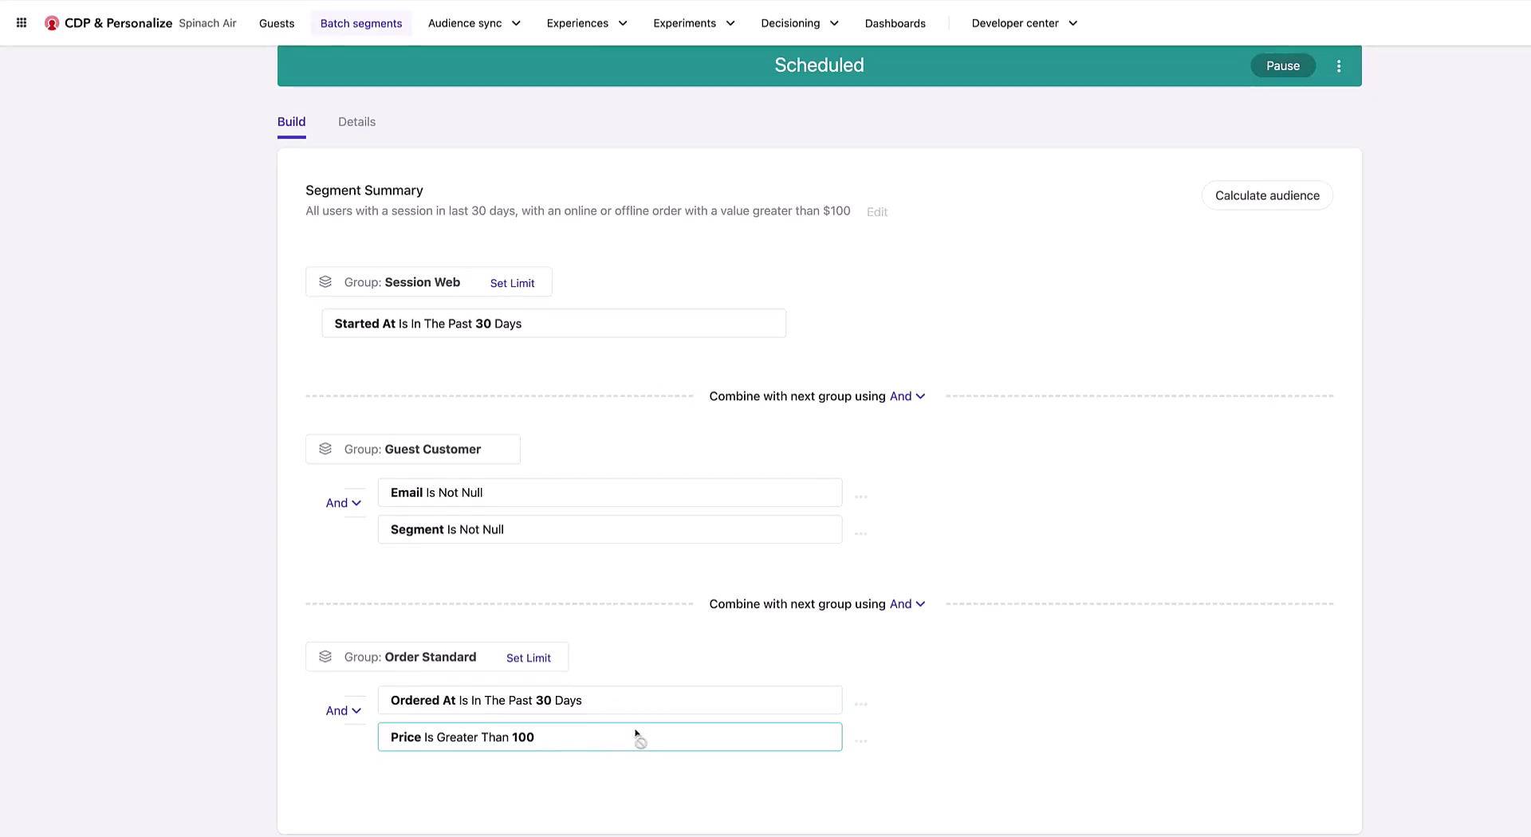
{"action": "left_click", "coordinate": [1284, 66]}
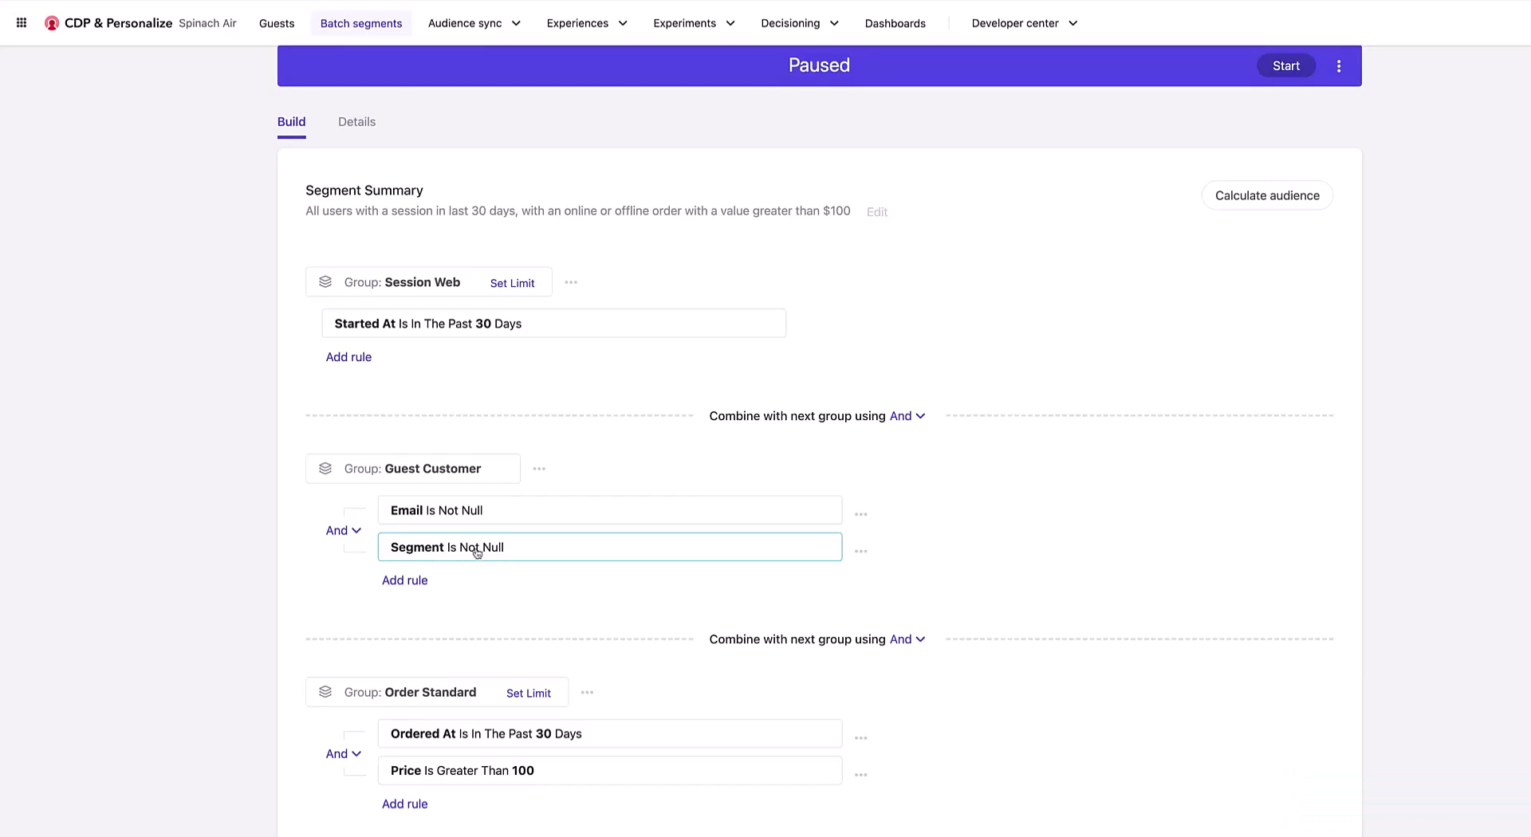
- Change the operator of the Segment rule in the Guest Customer group to Includes Any Of
{"action": "left_click", "coordinate": [449, 547]}
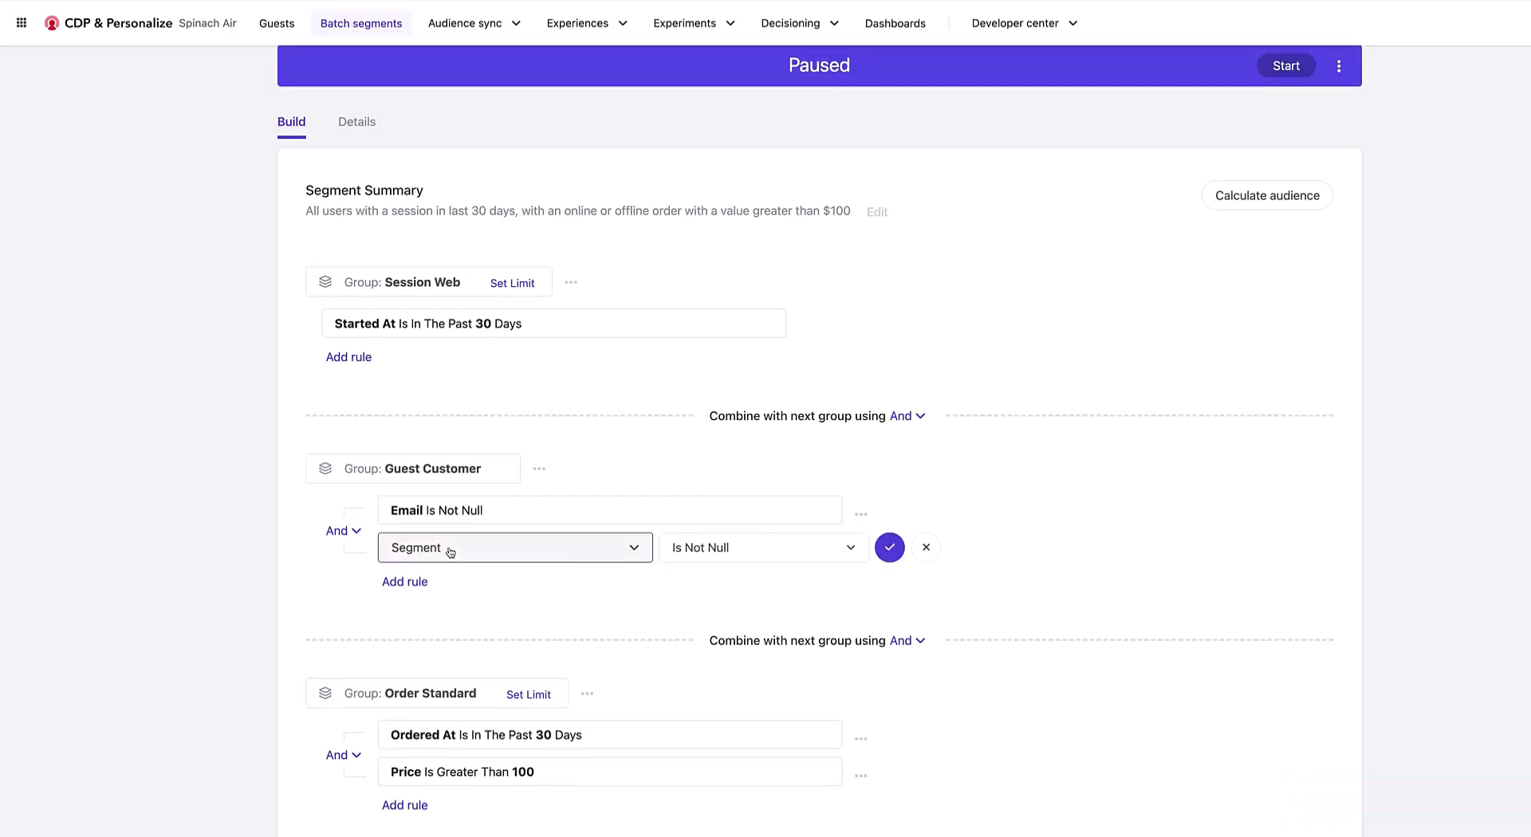
{"action": "left_click", "coordinate": [750, 552]}
{"action": "left_click", "coordinate": [716, 638]}
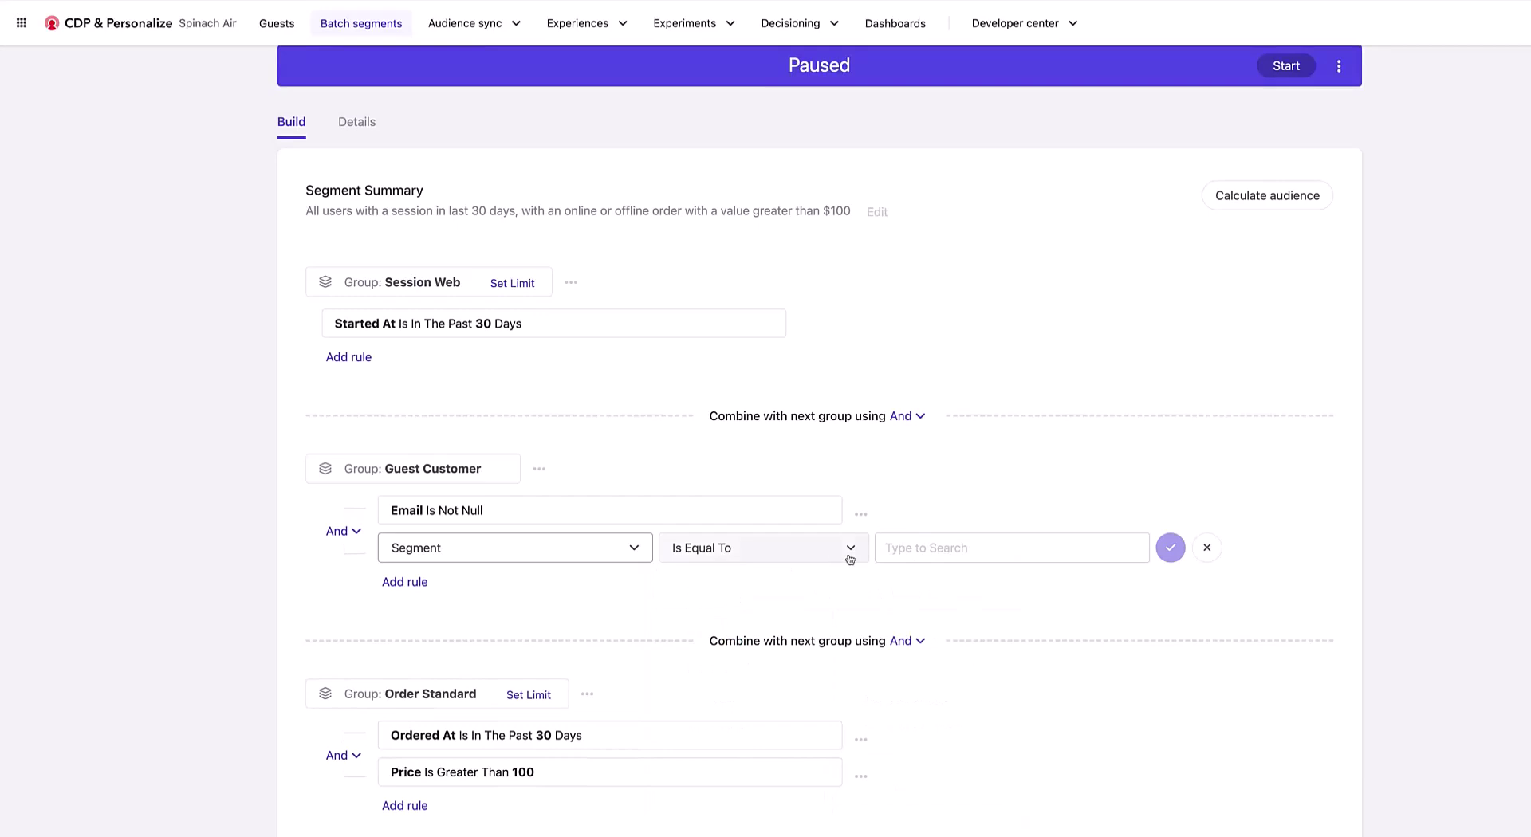
{"action": "left_click", "coordinate": [938, 547]}
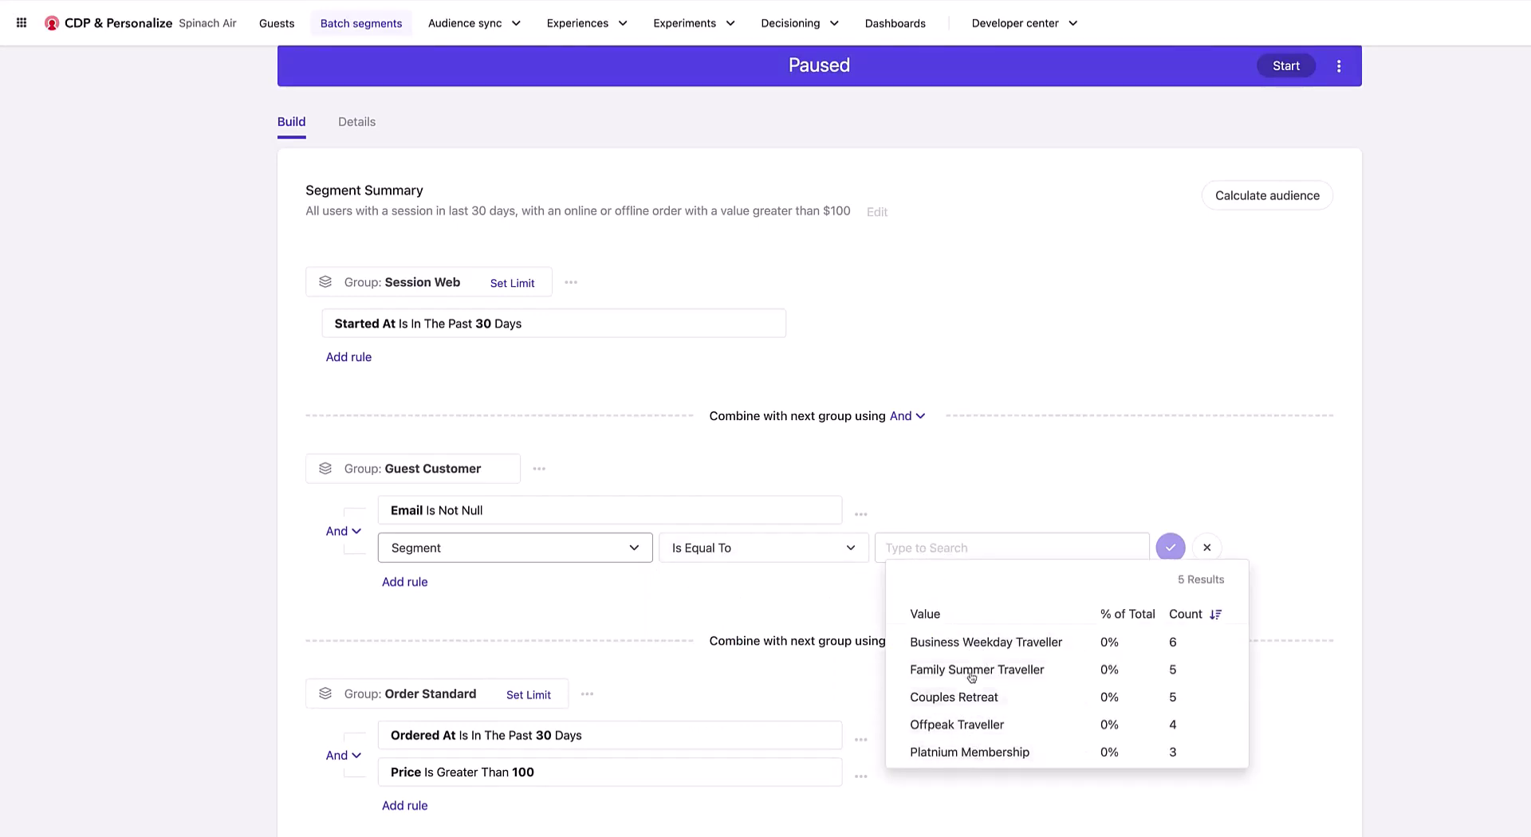
{"action": "left_click", "coordinate": [772, 547]}
{"action": "left_click", "coordinate": [758, 668]}
- Add Business Weekday Traveller, Family Summer Traveller, Couples Retreat, Offpeak Traveller and Platnium Membership as the Segment rule's values
{"action": "left_click", "coordinate": [941, 551]}
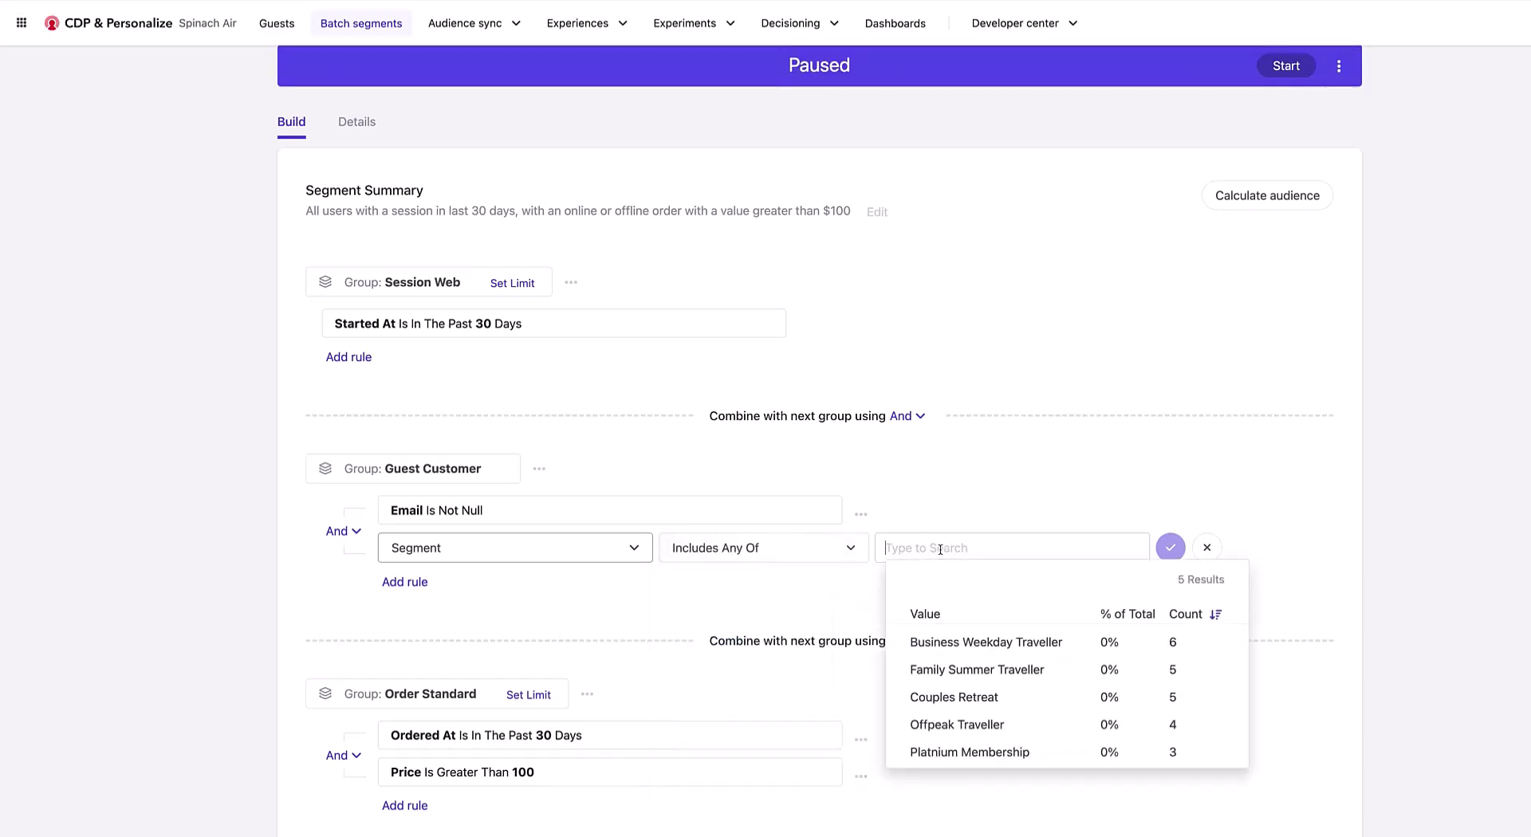
{"action": "left_click", "coordinate": [961, 643]}
{"action": "left_click", "coordinate": [1055, 558]}
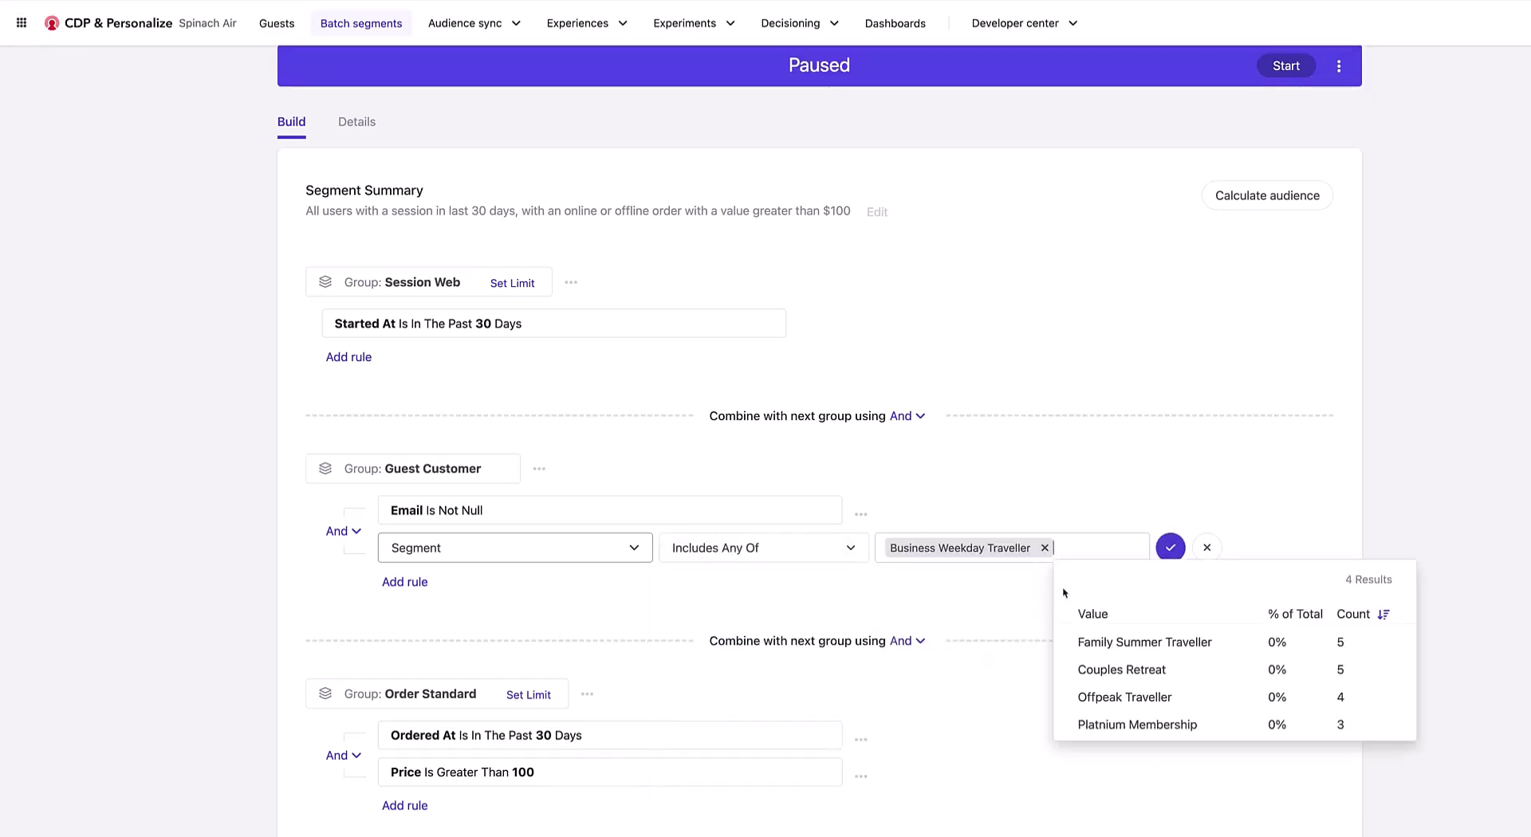
{"action": "left_click", "coordinate": [1106, 647]}
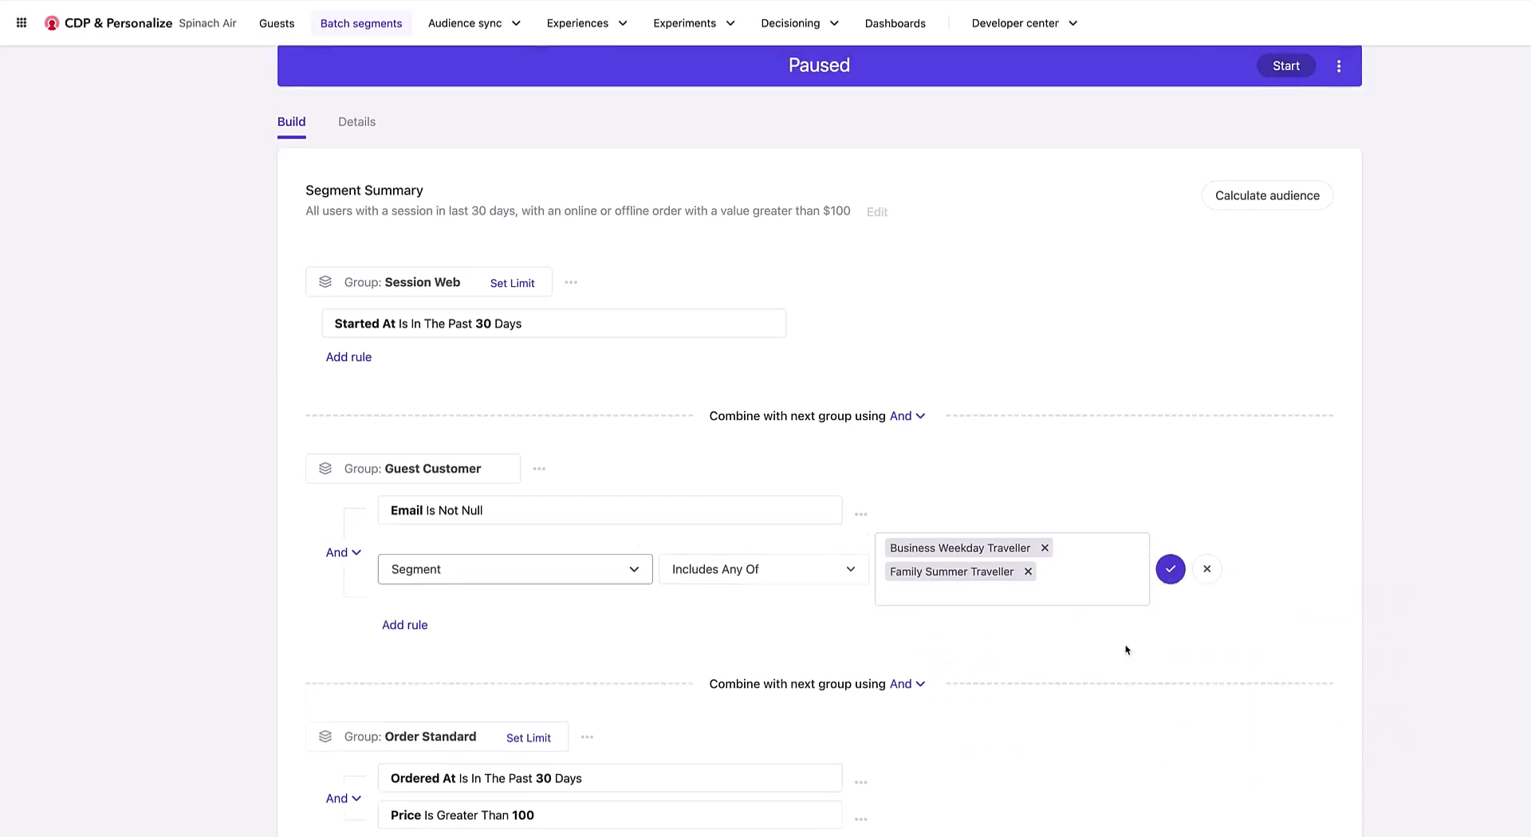
{"action": "left_click", "coordinate": [1046, 575]}
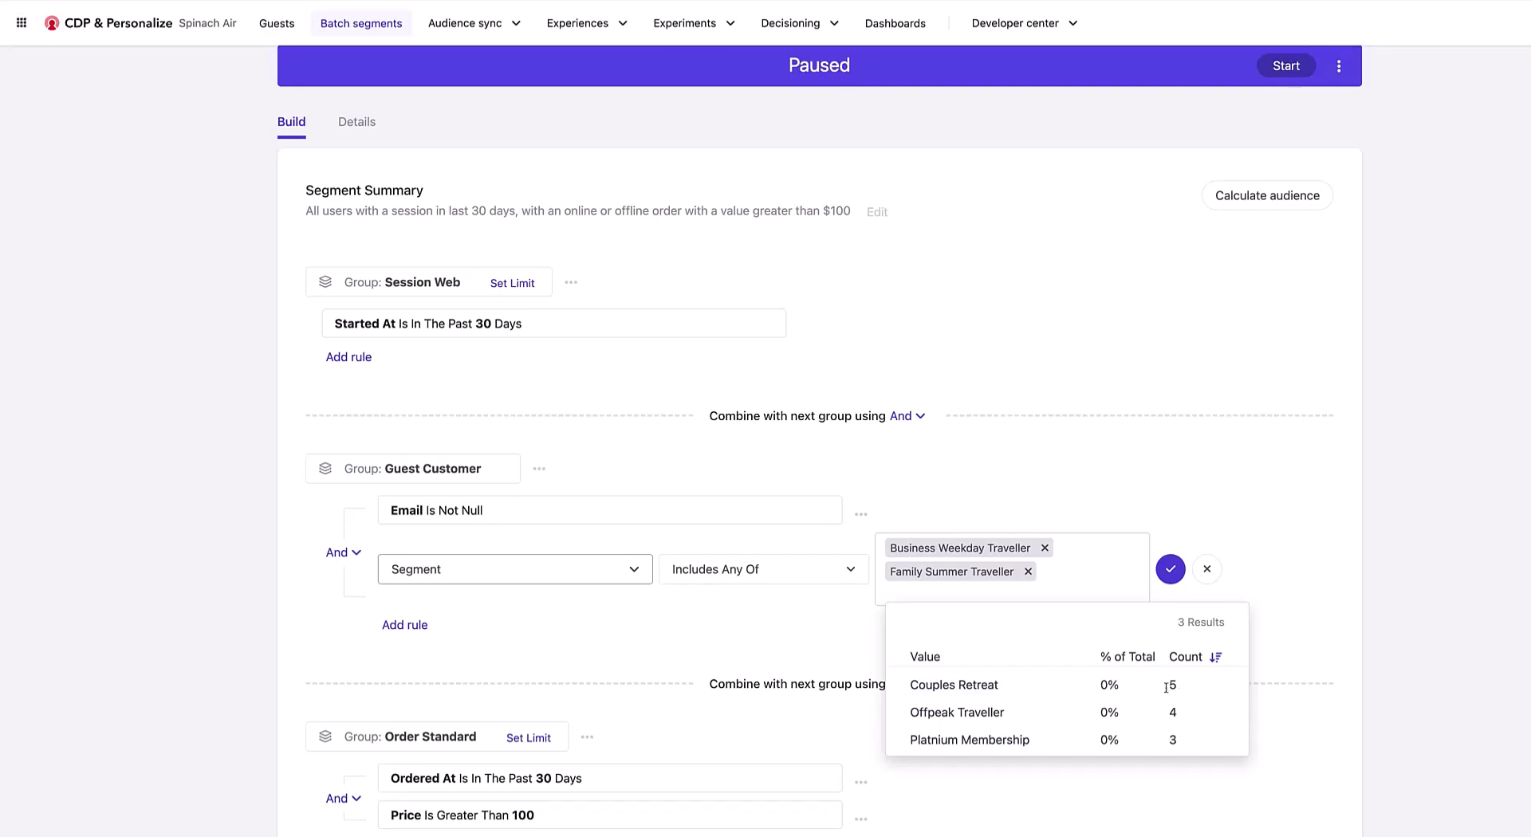
{"action": "left_click", "coordinate": [974, 684]}
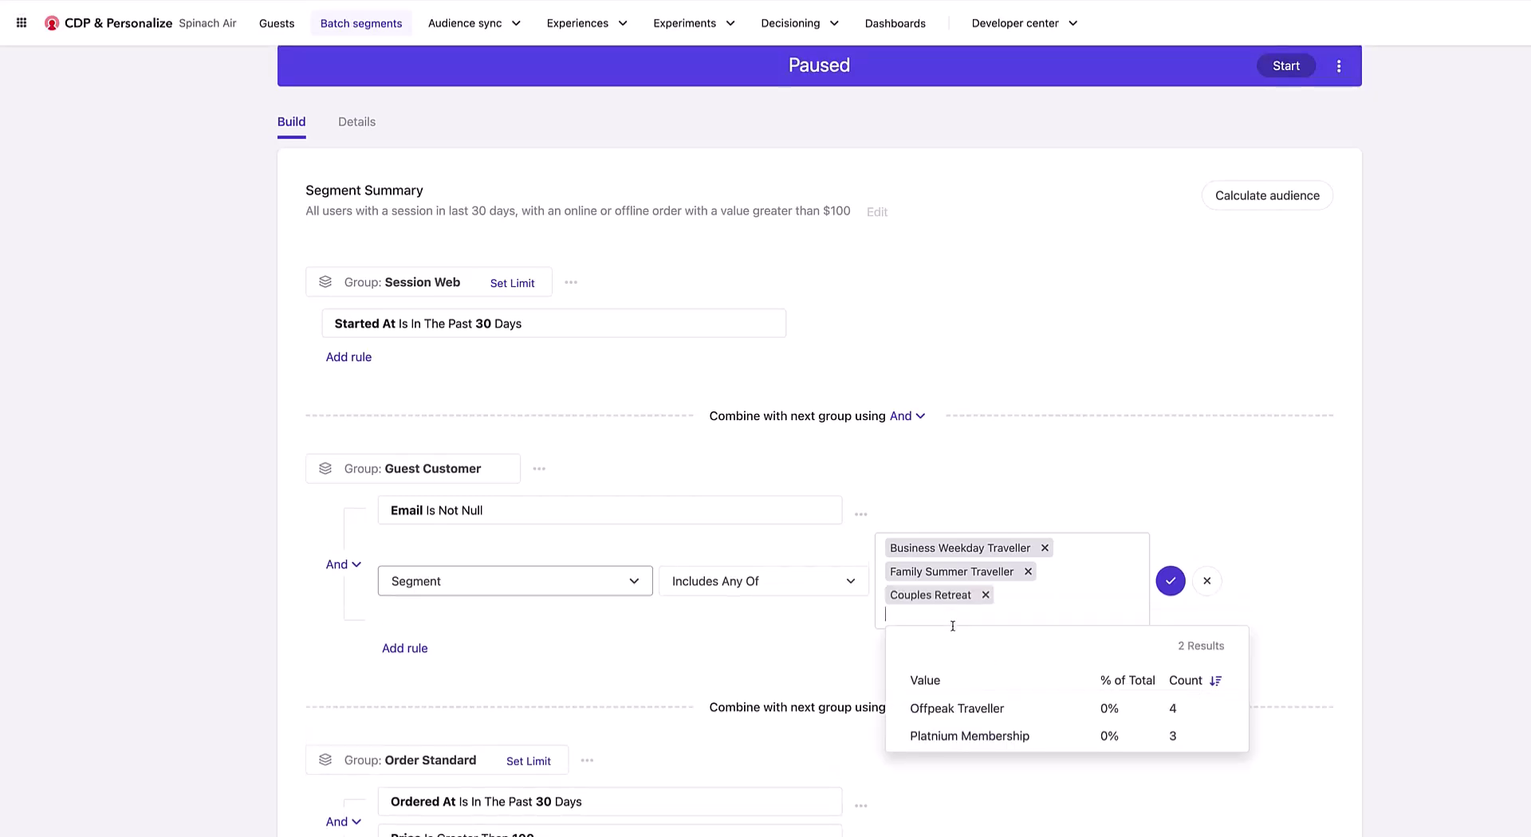
{"action": "left_click", "coordinate": [961, 707]}
{"action": "left_click", "coordinate": [966, 709]}
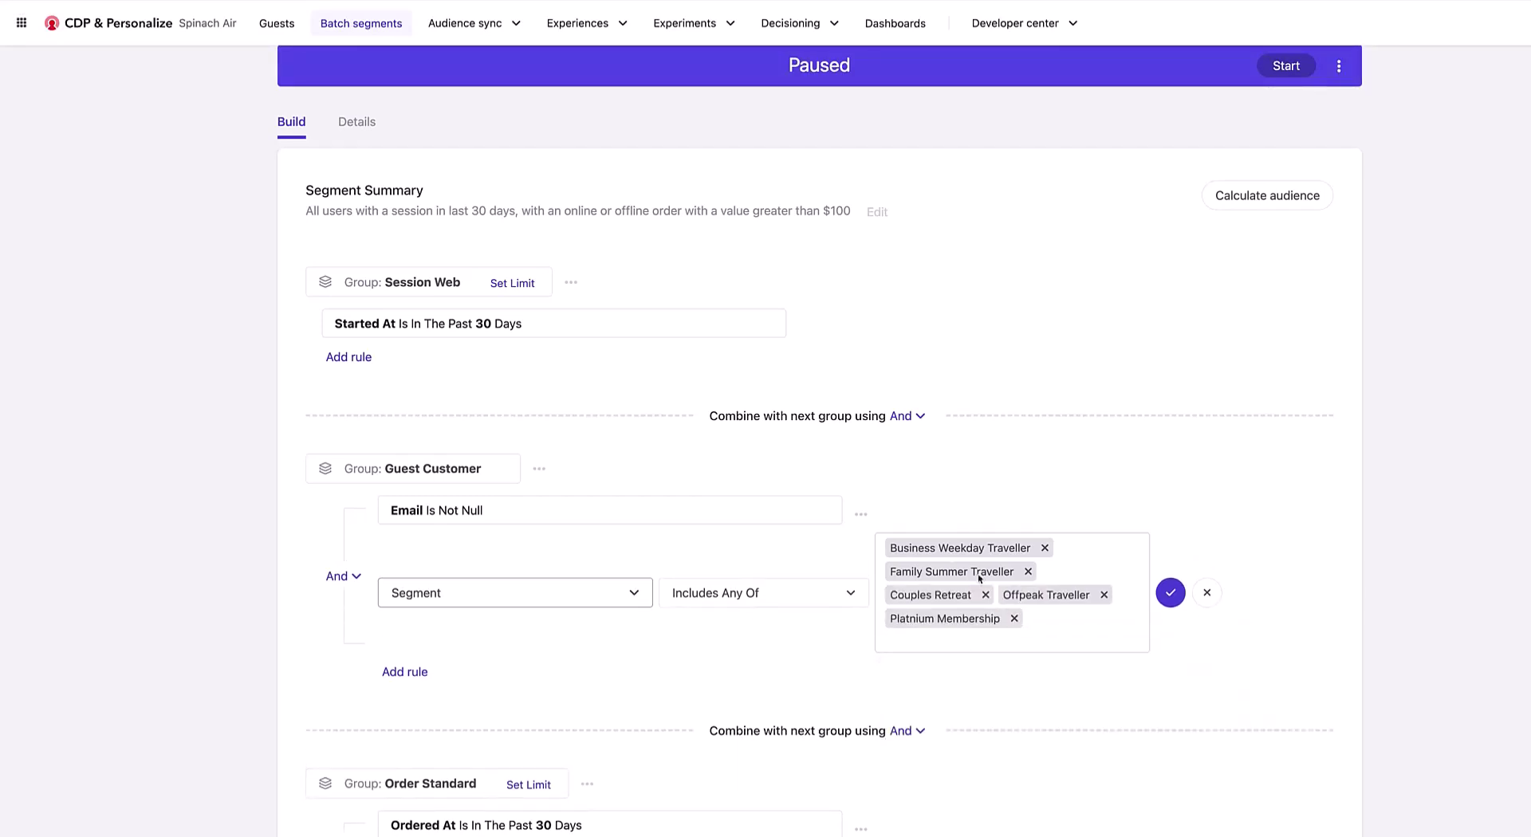
- Apply the edited Segment rule and restart the New Monthly Users segment
{"action": "left_click", "coordinate": [1170, 592]}
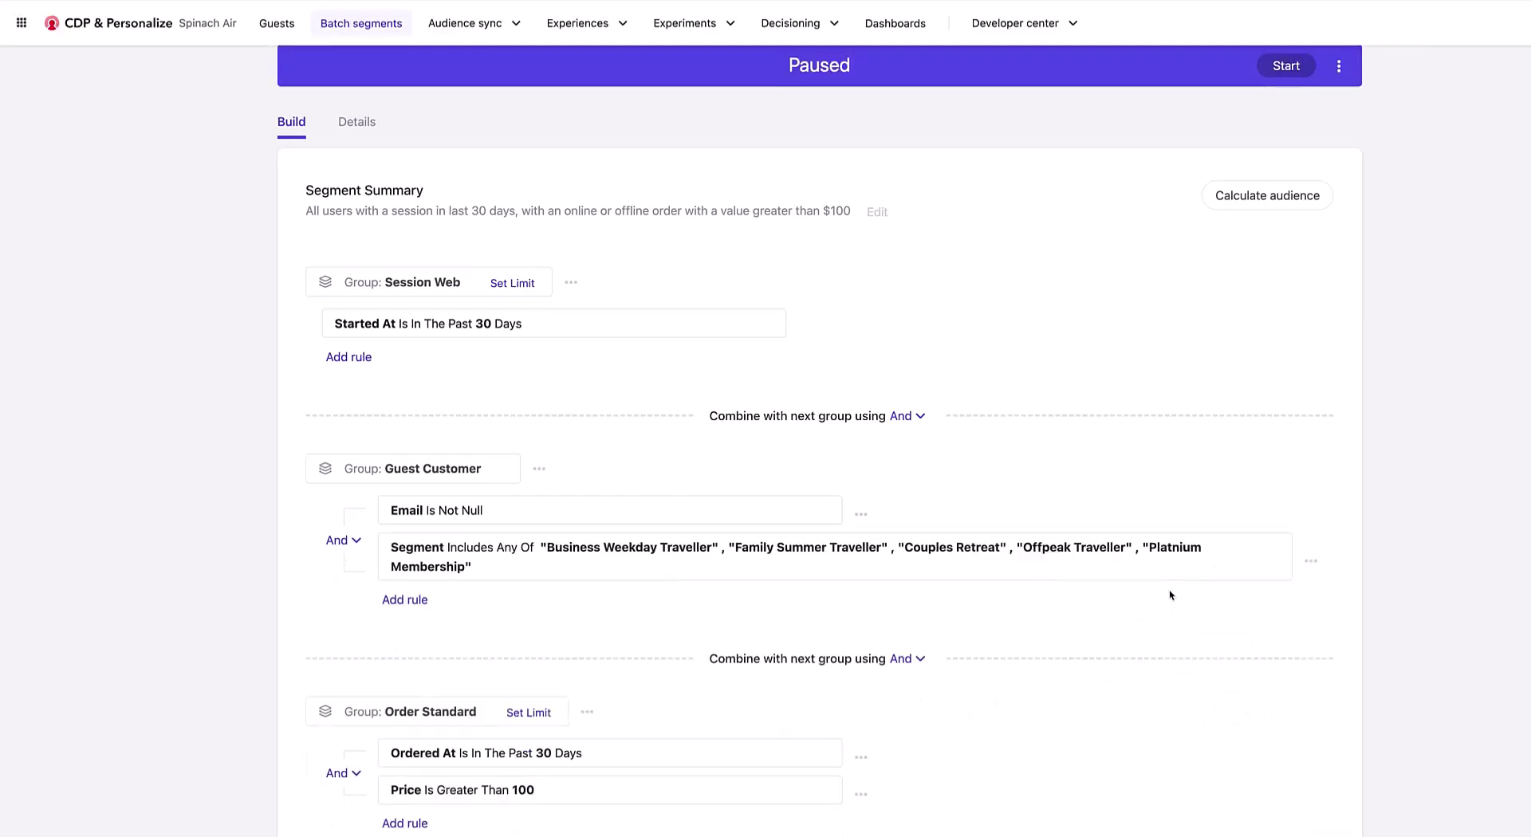
{"action": "scroll", "coordinate": [877, 472], "scroll_direction": "up", "scroll_amount": 2}
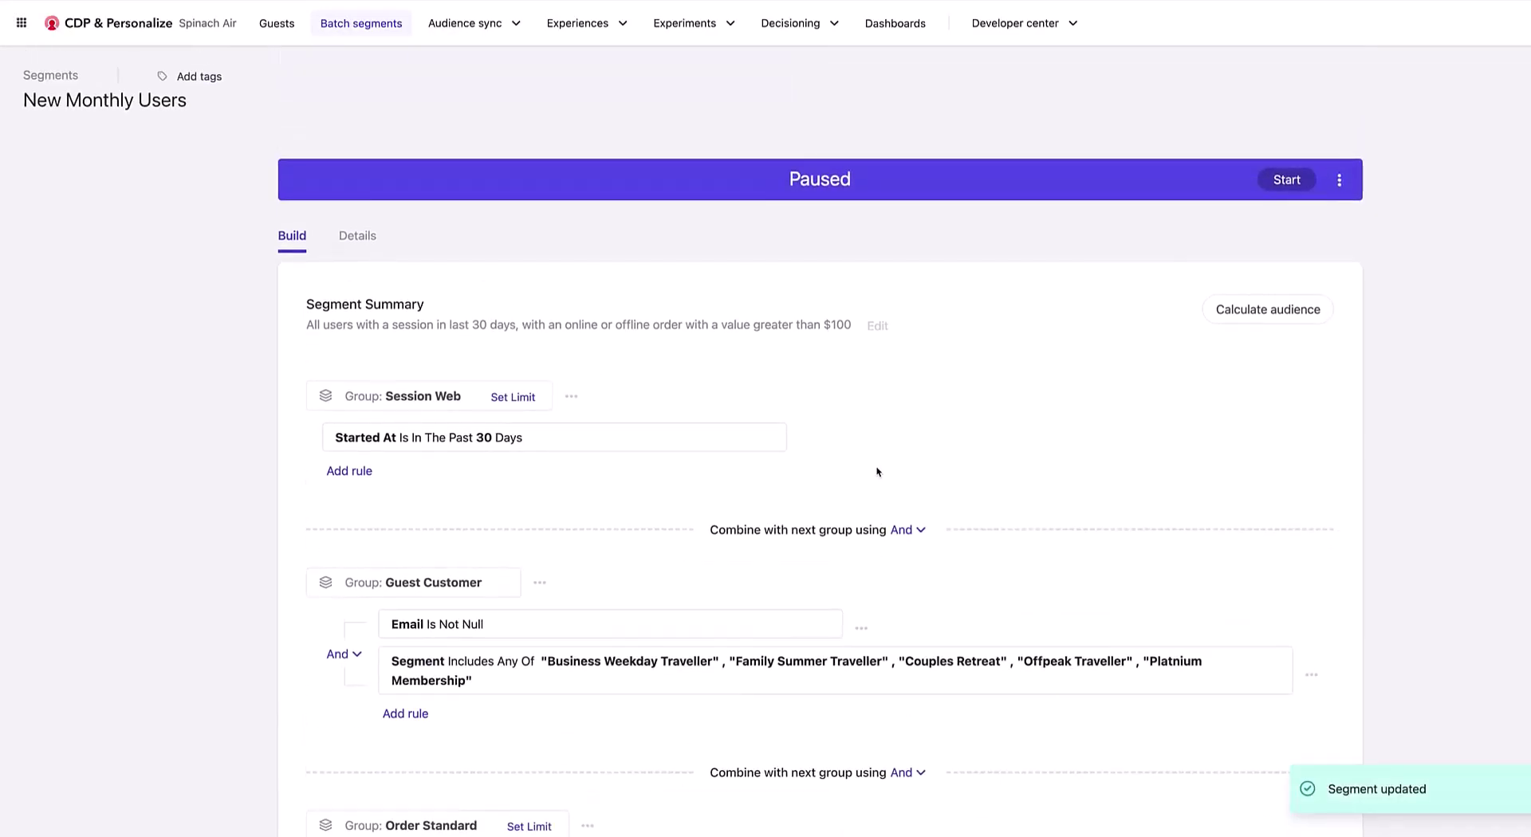
{"action": "left_click", "coordinate": [1286, 180]}
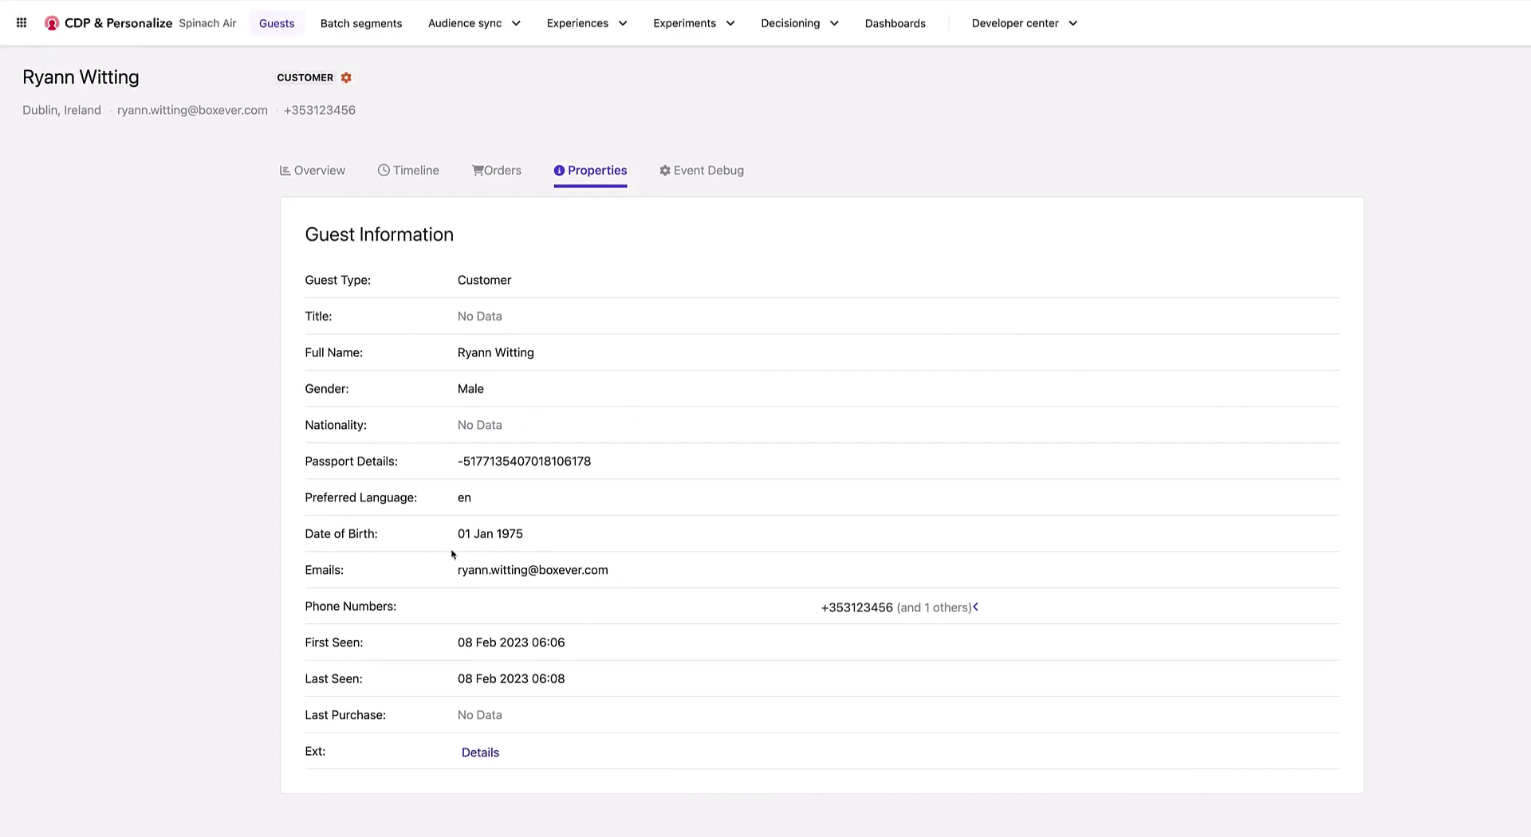
- View the guest's extended attributes, expanding the details entry, and close them
{"action": "left_click", "coordinate": [498, 756]}
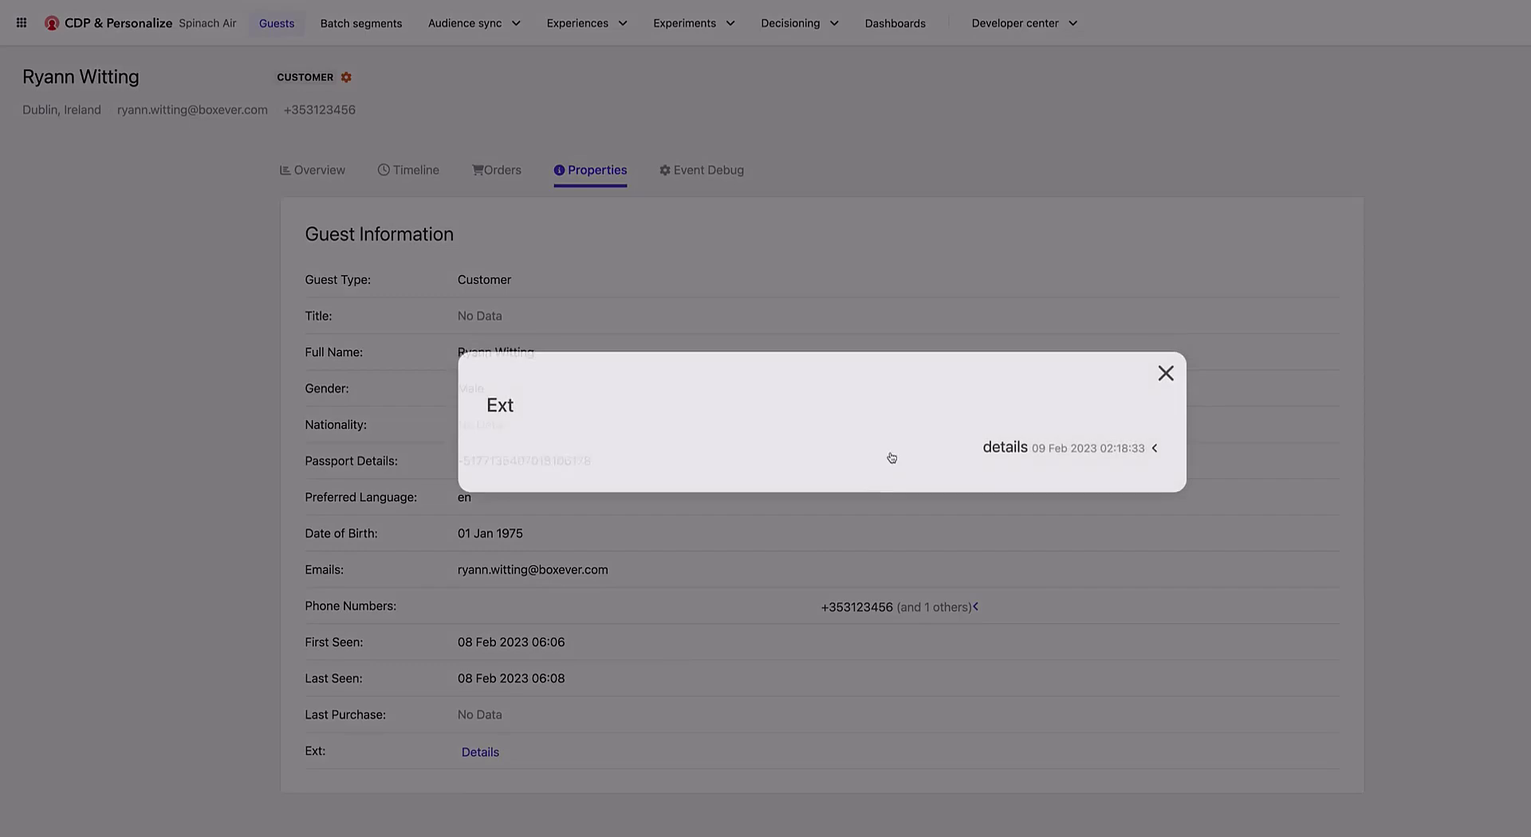
{"action": "left_click", "coordinate": [1000, 449]}
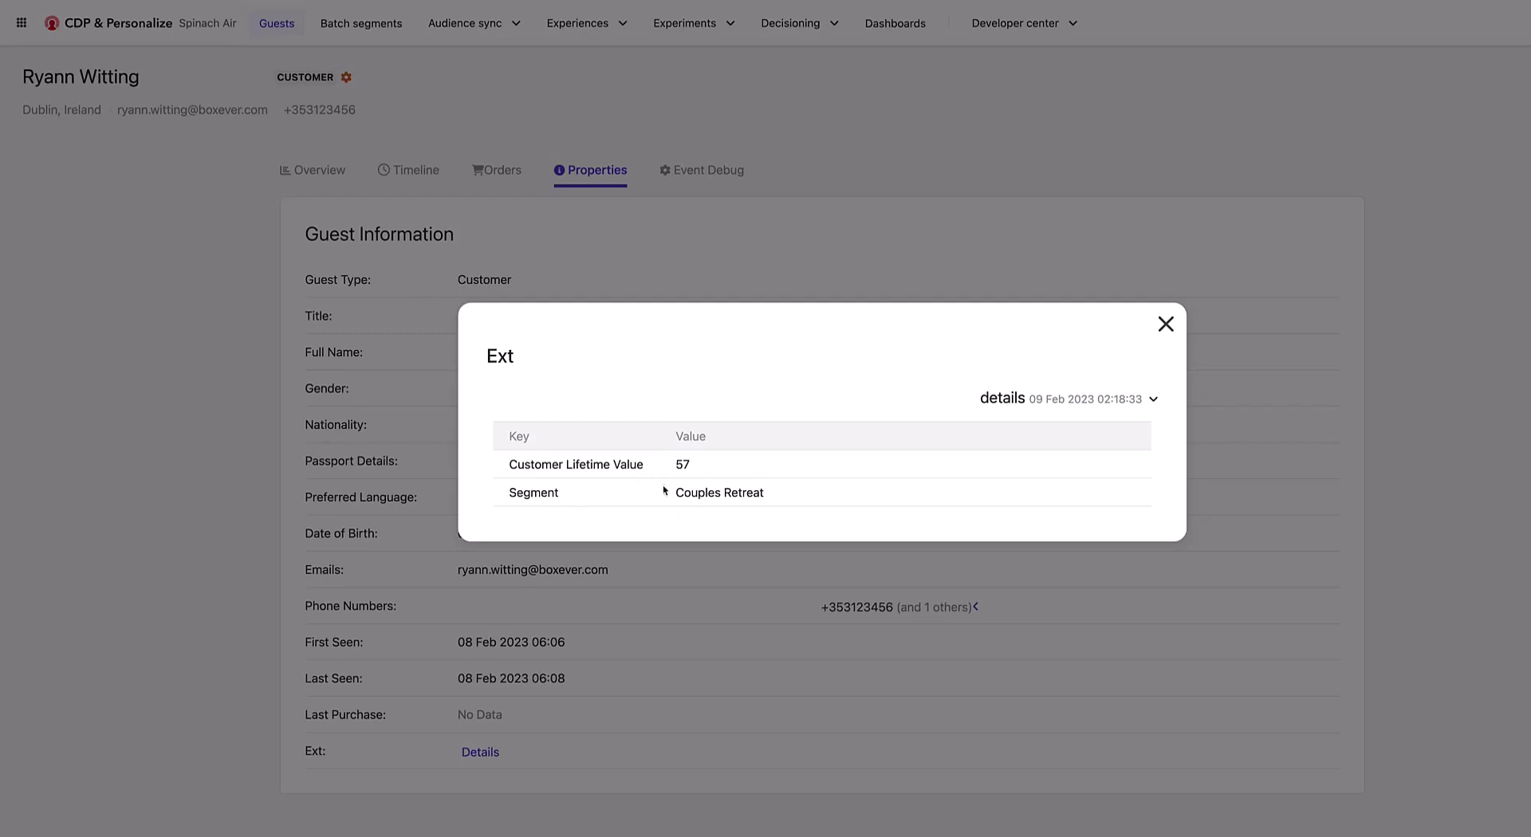
{"action": "left_click", "coordinate": [1166, 324]}
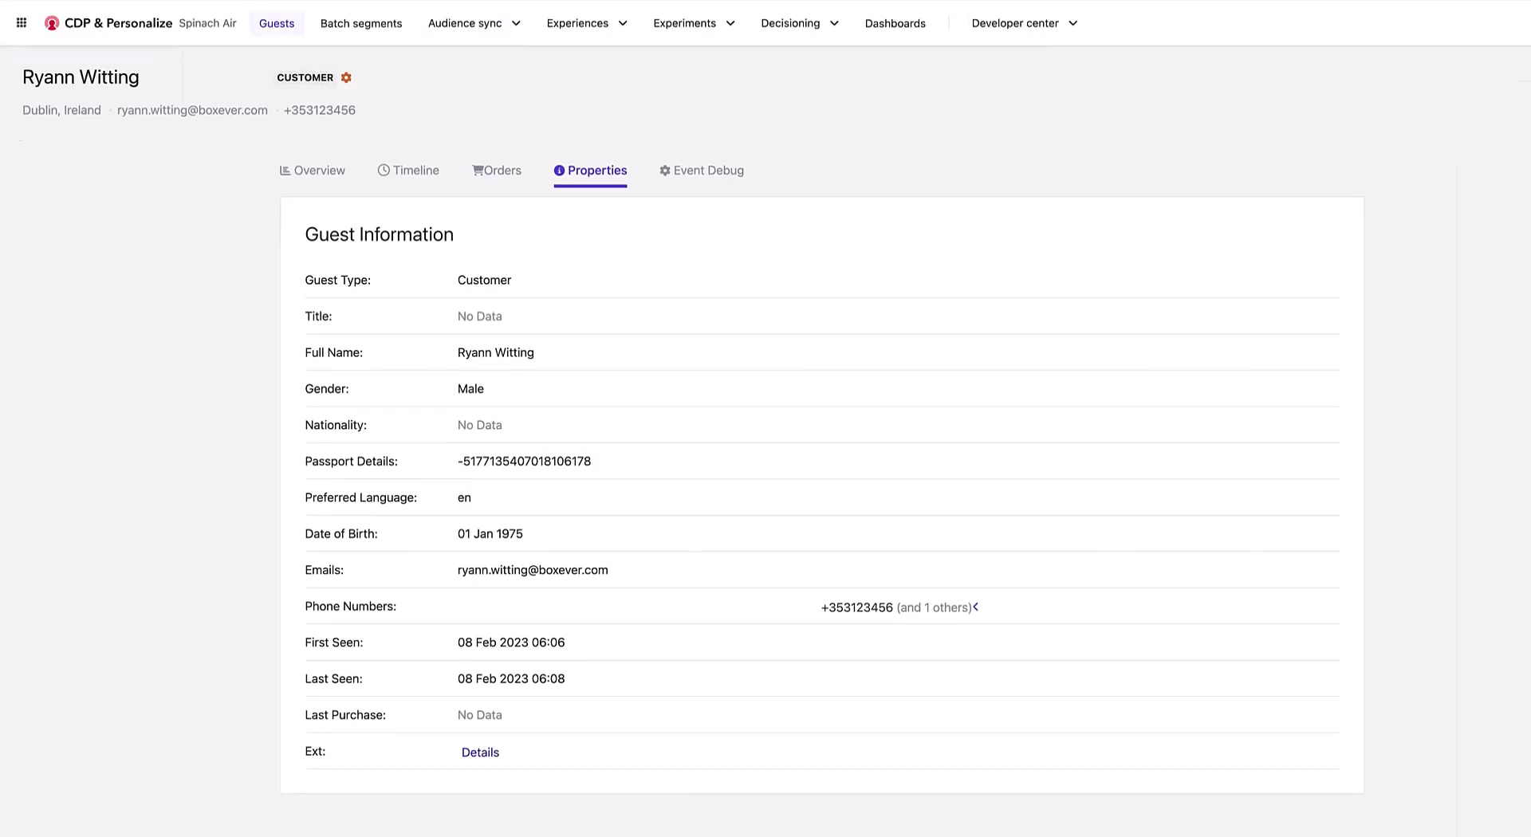
- Open the Export To Salesforce Marketing Cloud audience sync flow for editing and review its schedule and segment
{"action": "left_click", "coordinate": [477, 26]}
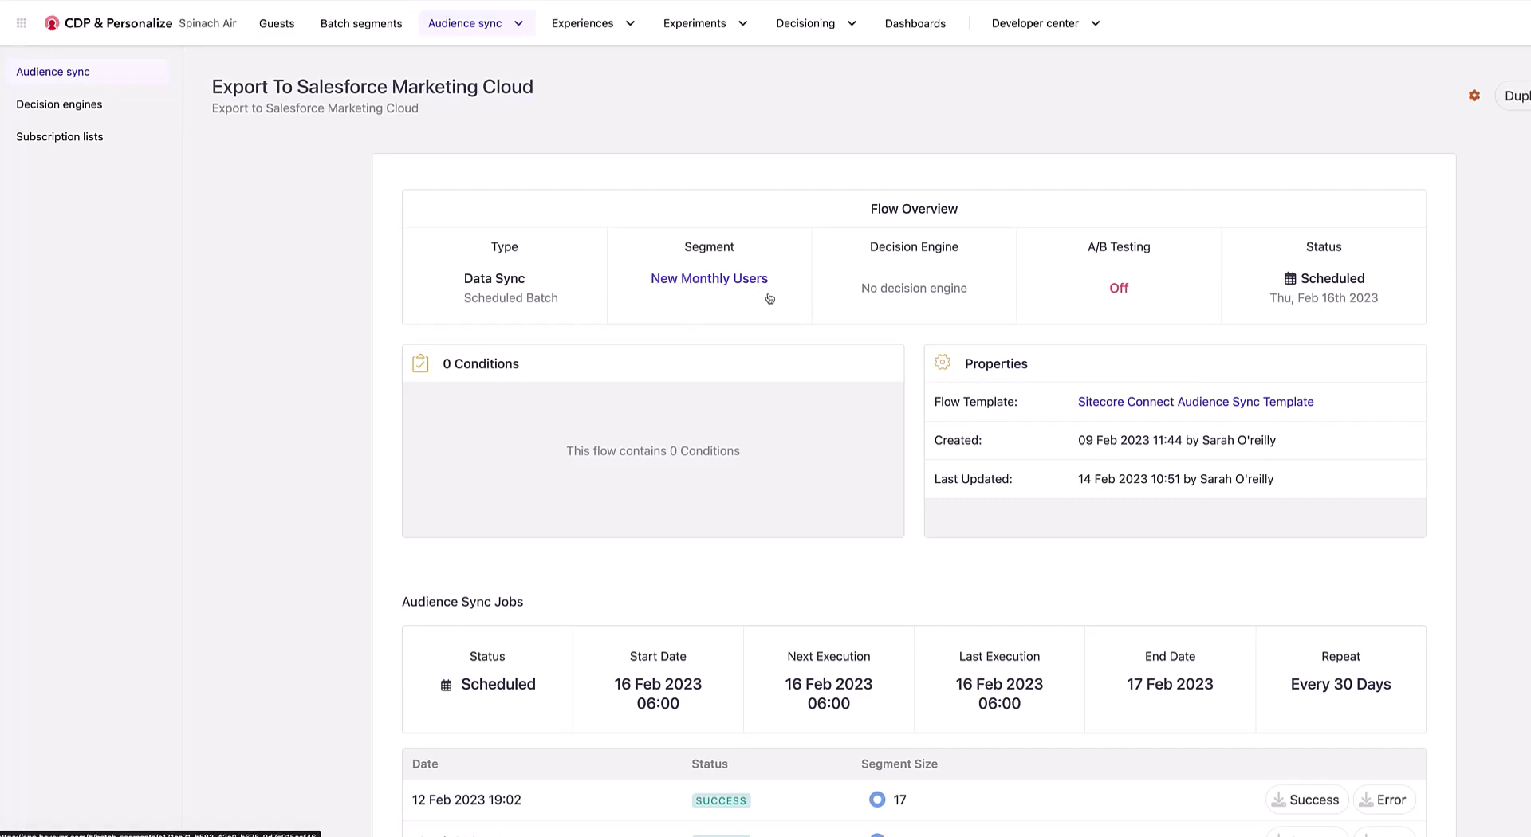
{"action": "left_click", "coordinate": [1525, 130]}
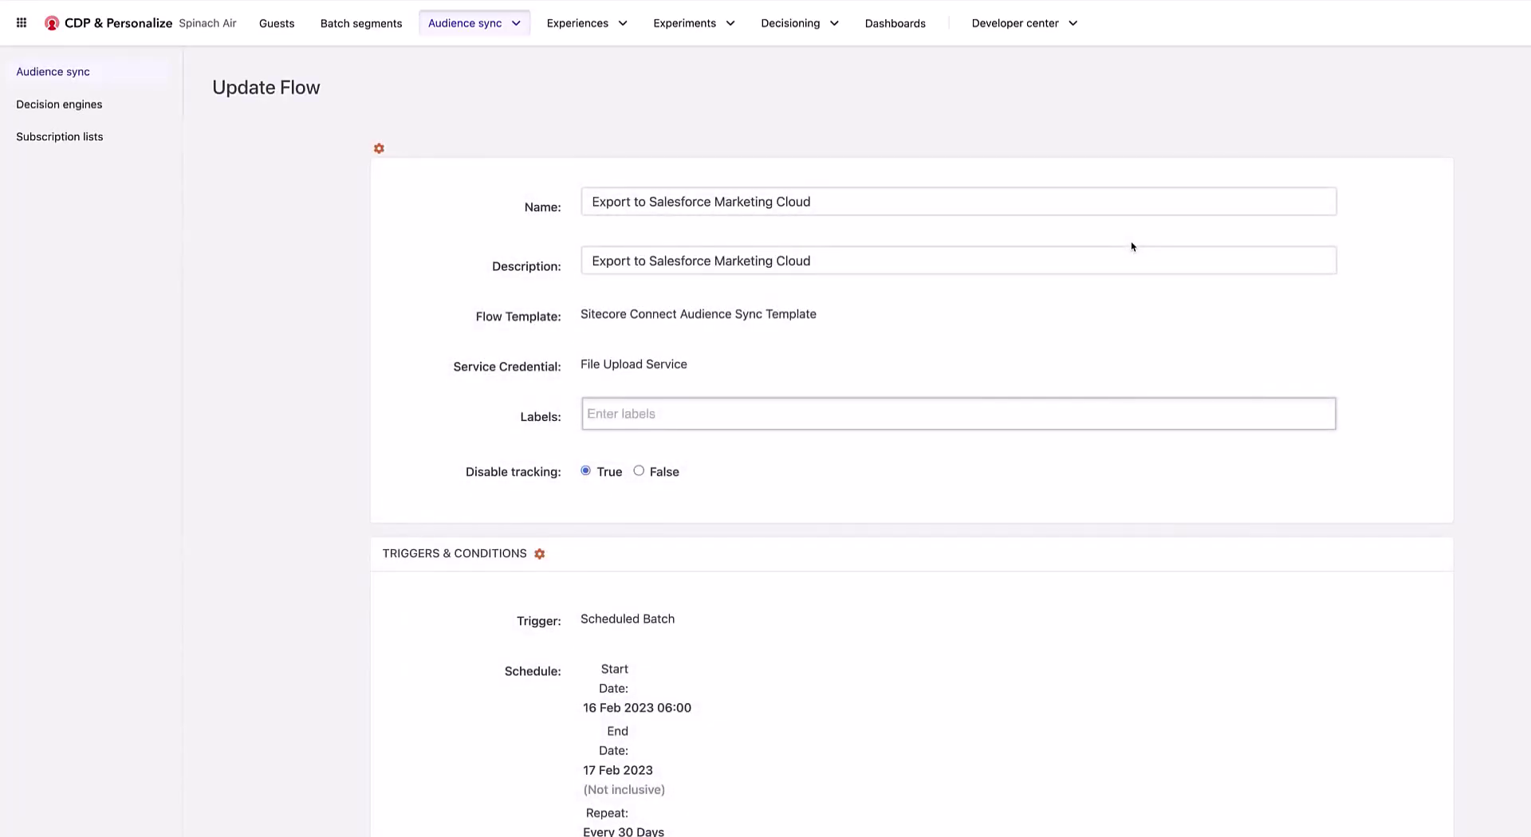
{"action": "scroll", "coordinate": [861, 319], "scroll_direction": "down", "scroll_amount": 4}
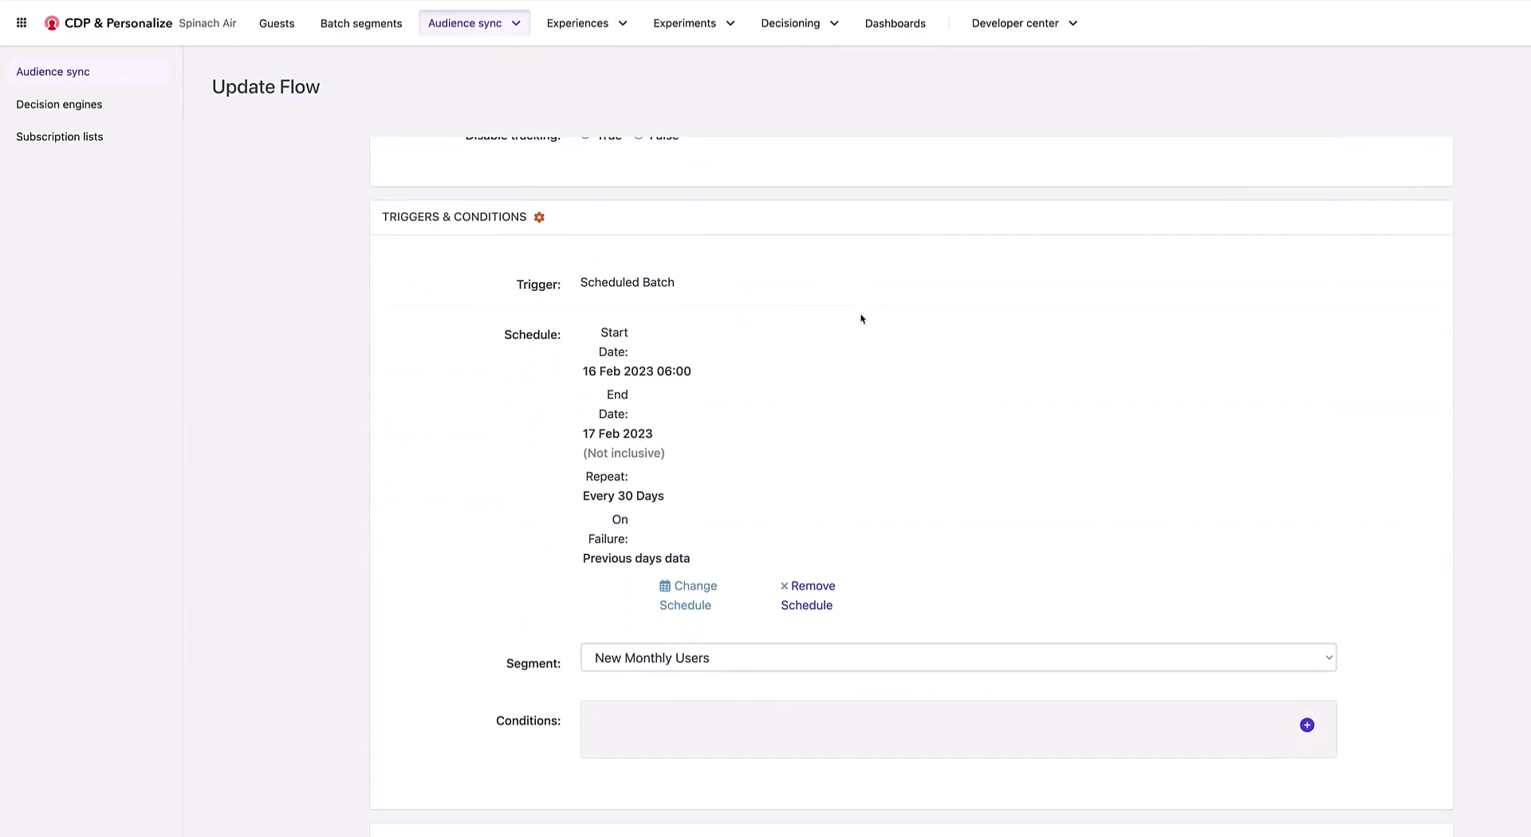
{"action": "left_click_drag", "start_coordinate": [595, 496], "coordinate": [732, 486]}
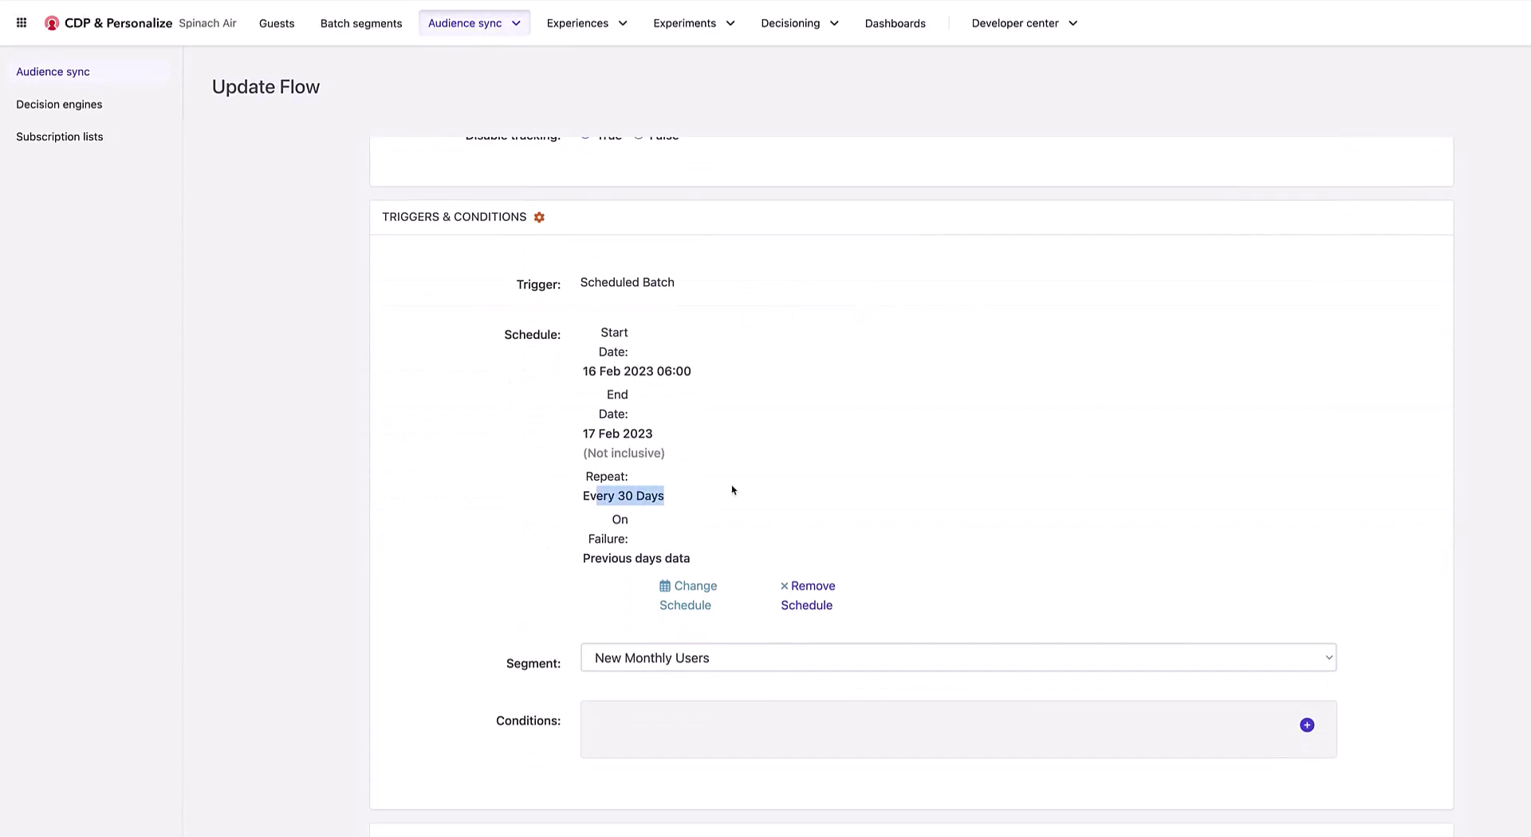
{"action": "scroll", "coordinate": [785, 475], "scroll_direction": "down", "scroll_amount": 2}
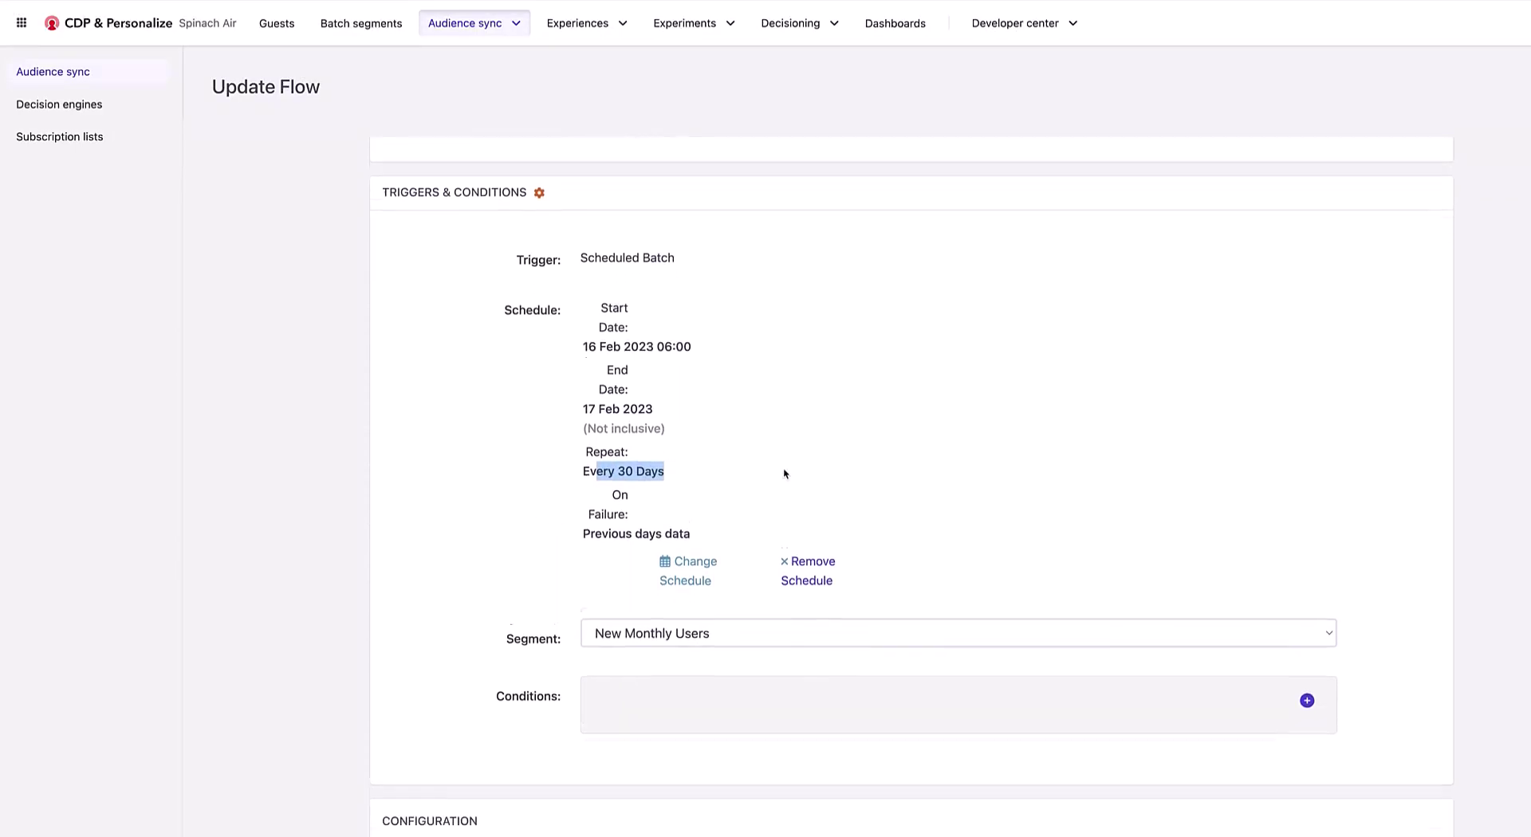
{"action": "scroll", "coordinate": [558, 473], "scroll_direction": "down", "scroll_amount": 5}
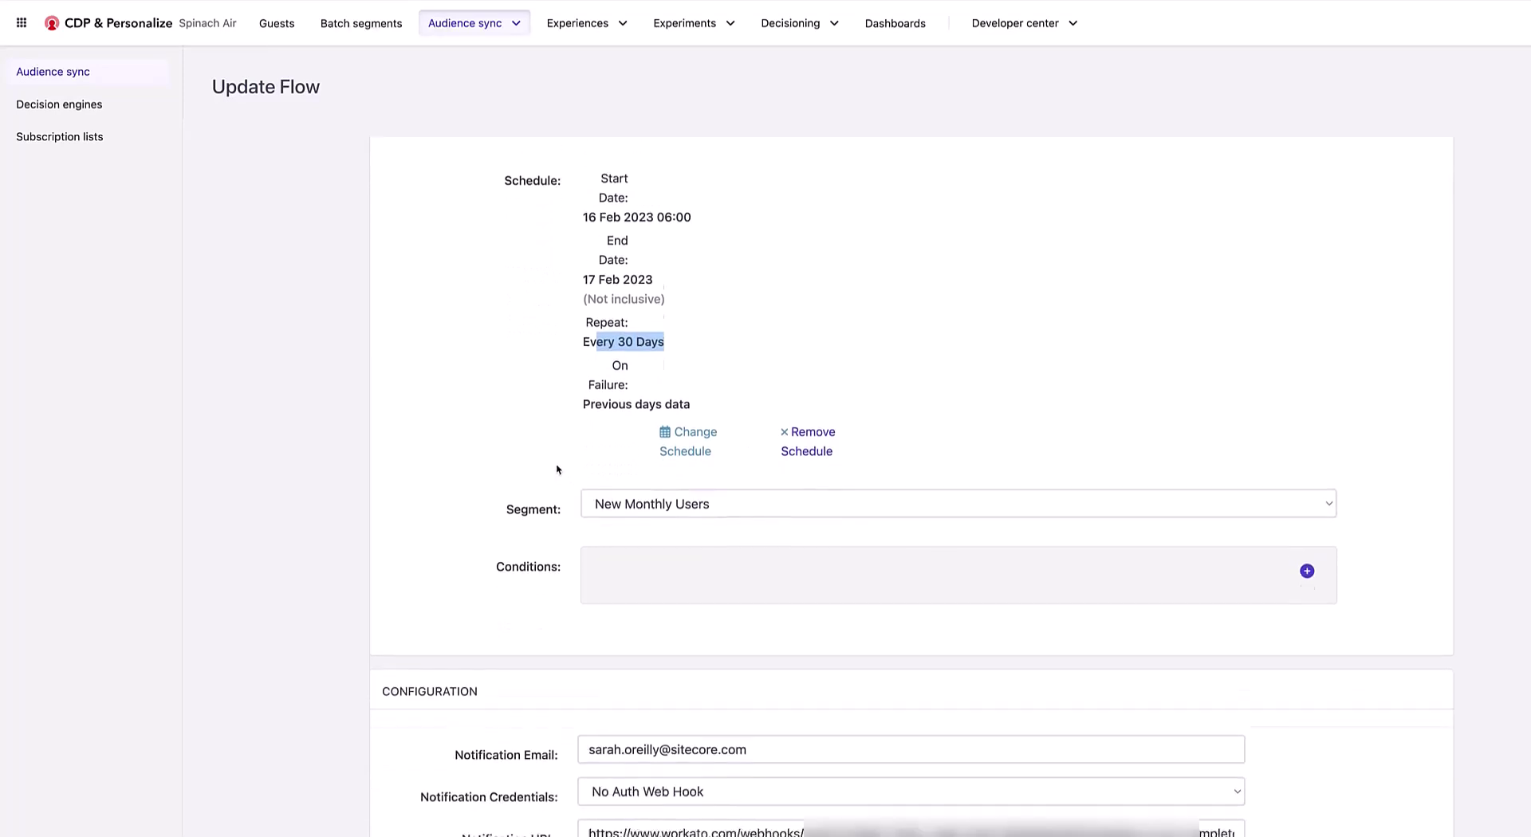
- Review the flow's notification settings, storage location and available content types in its configuration
{"action": "left_click", "coordinate": [594, 477]}
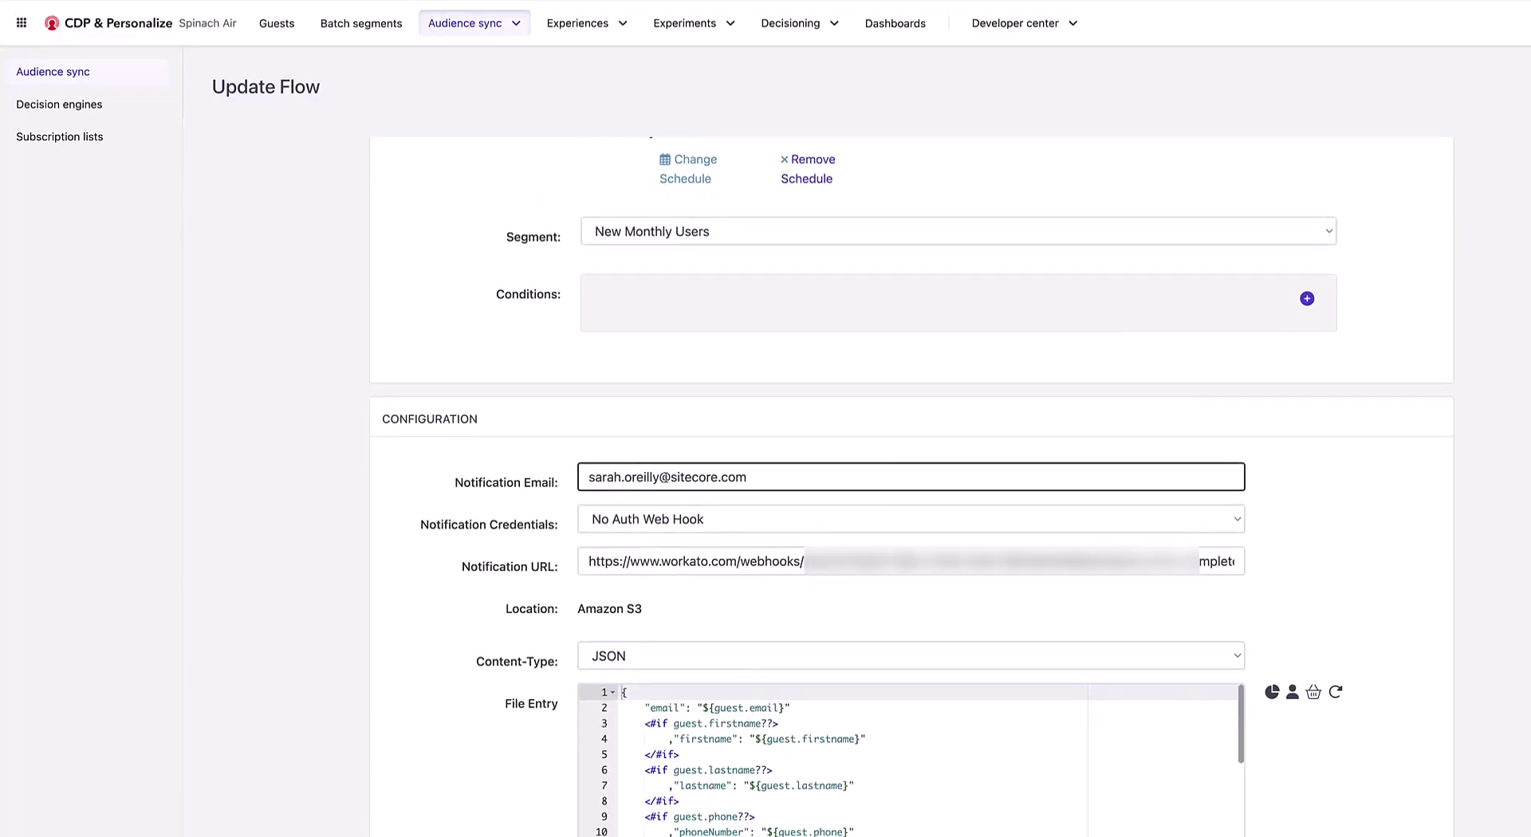
{"action": "scroll", "coordinate": [558, 478], "scroll_direction": "down", "scroll_amount": 1}
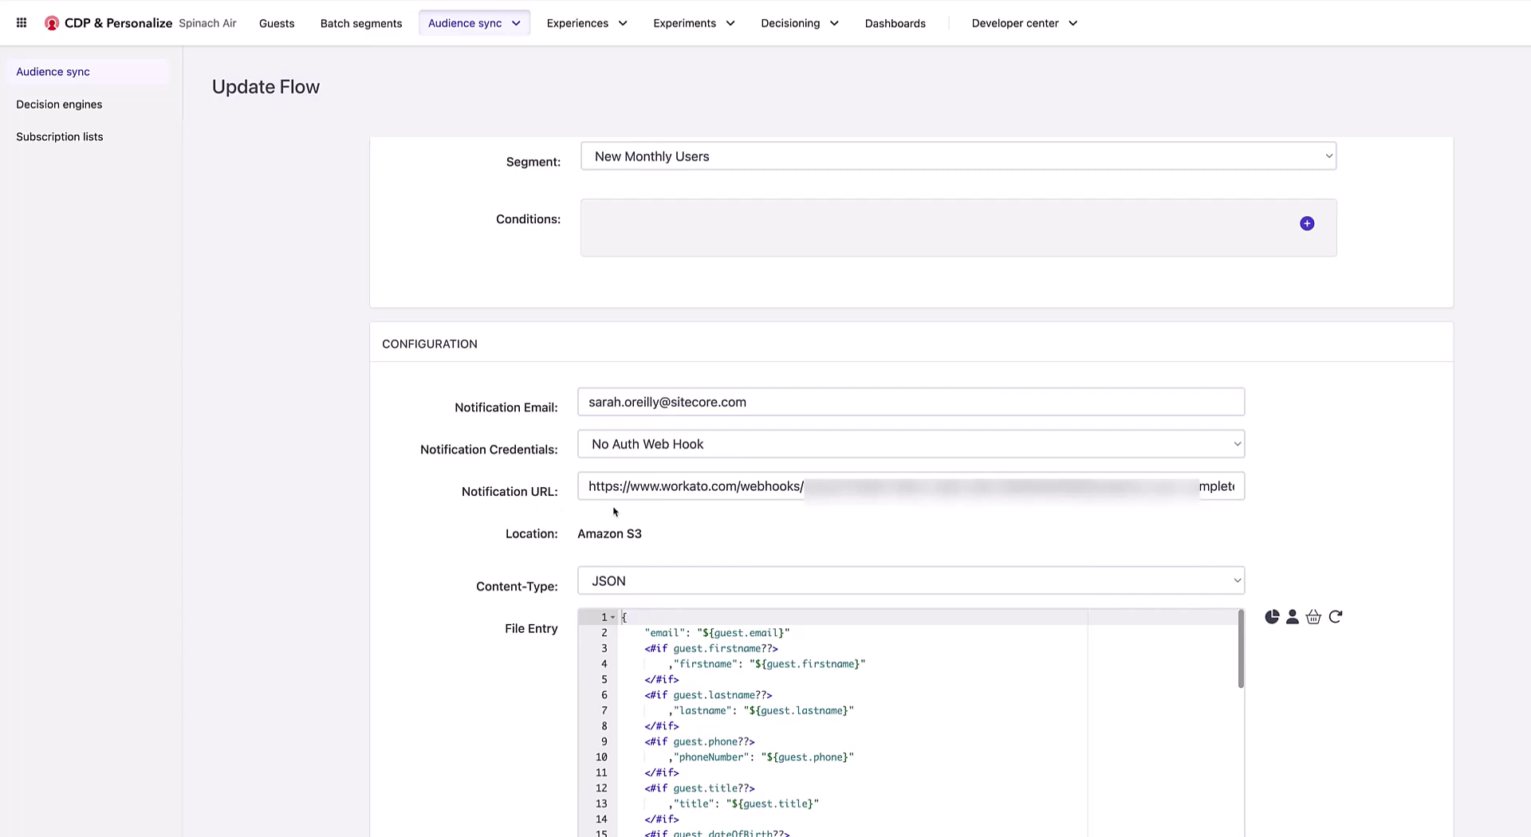
{"action": "scroll", "coordinate": [614, 511], "scroll_direction": "down", "scroll_amount": 2}
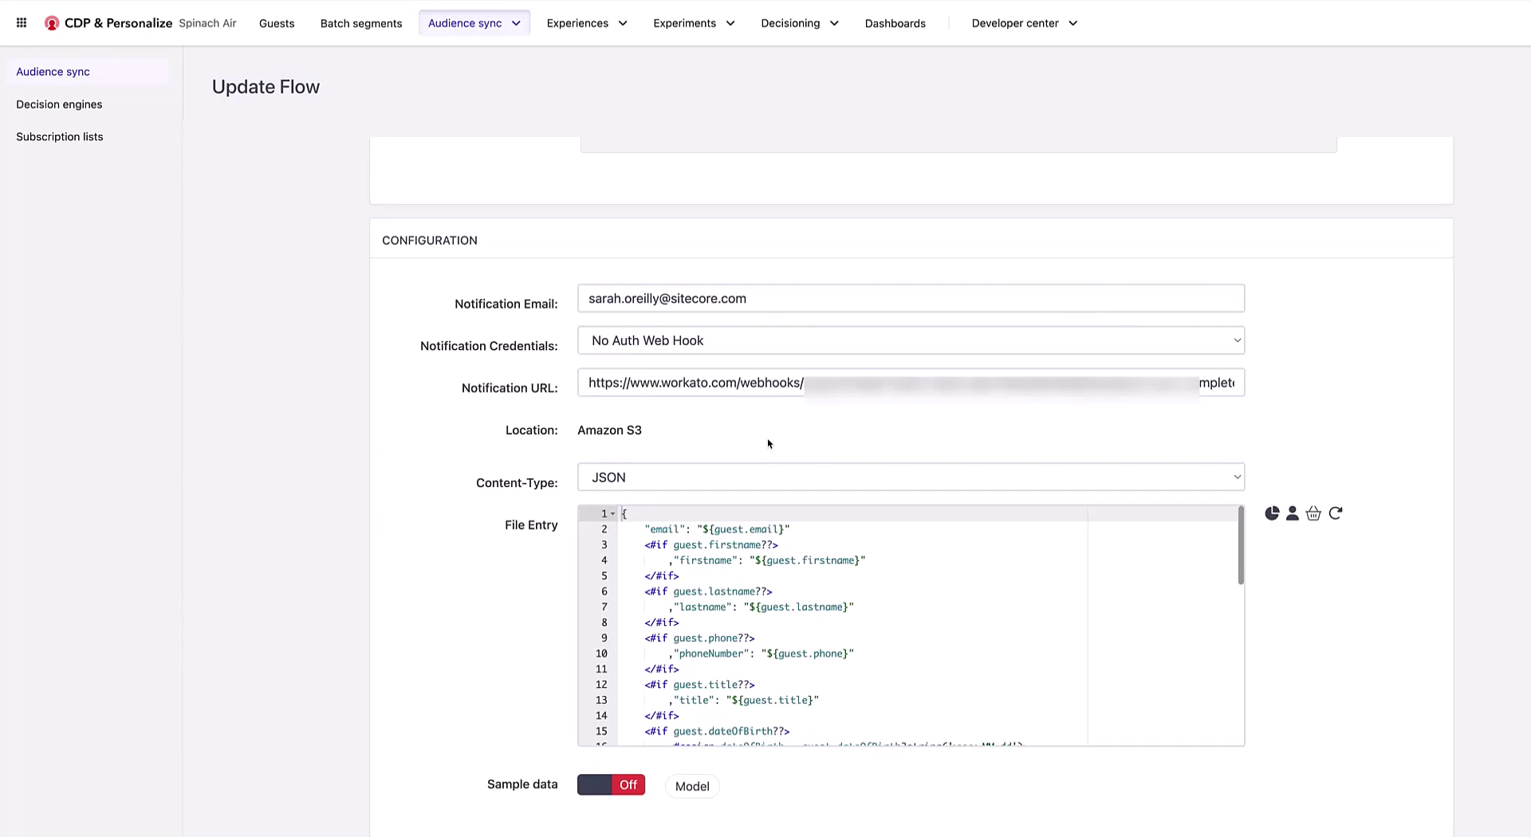
{"action": "scroll", "coordinate": [768, 443], "scroll_direction": "up", "scroll_amount": 1}
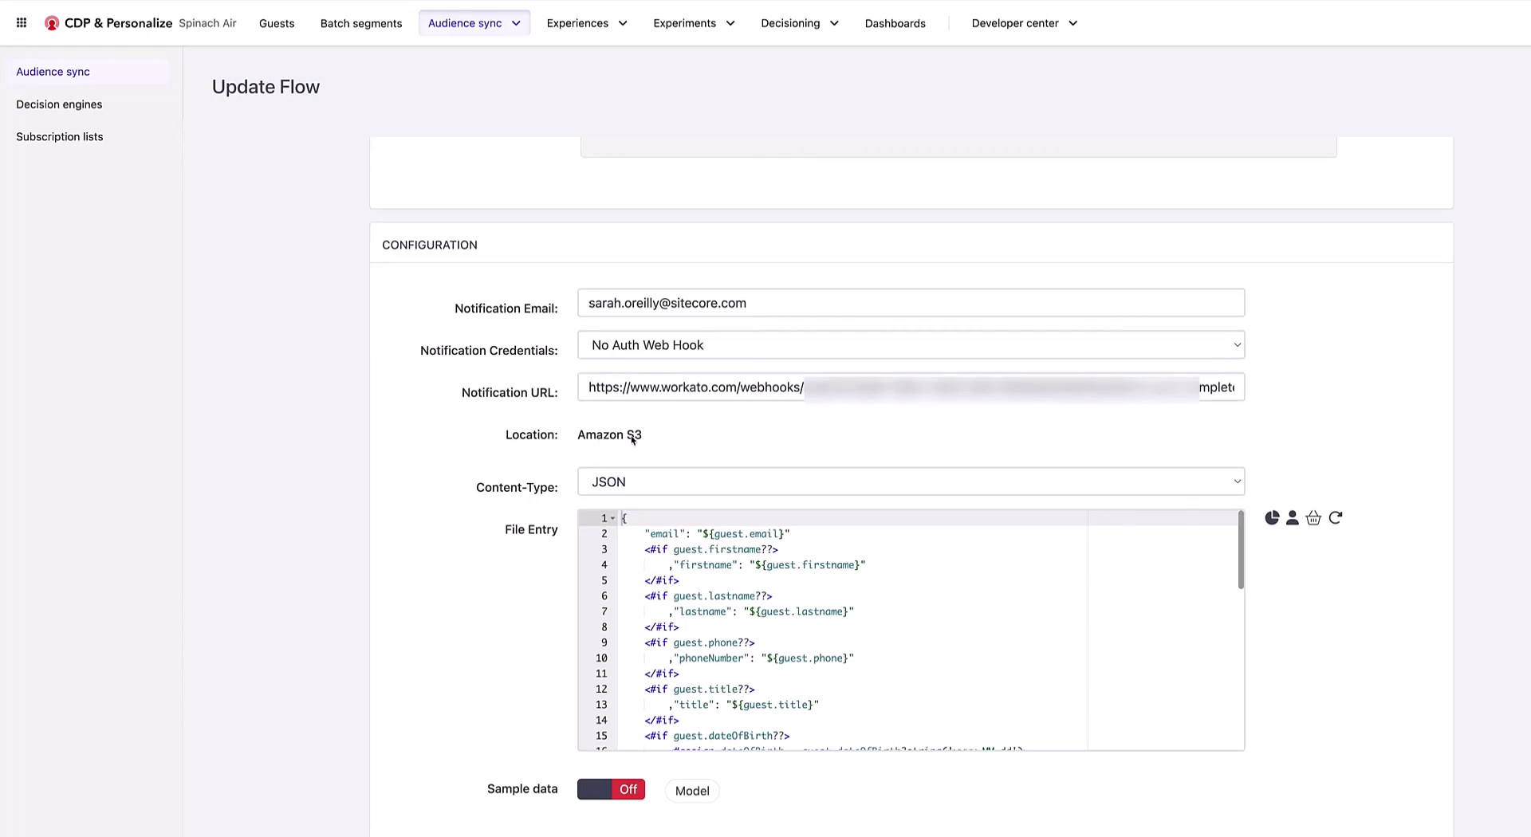
{"action": "left_click", "coordinate": [625, 485]}
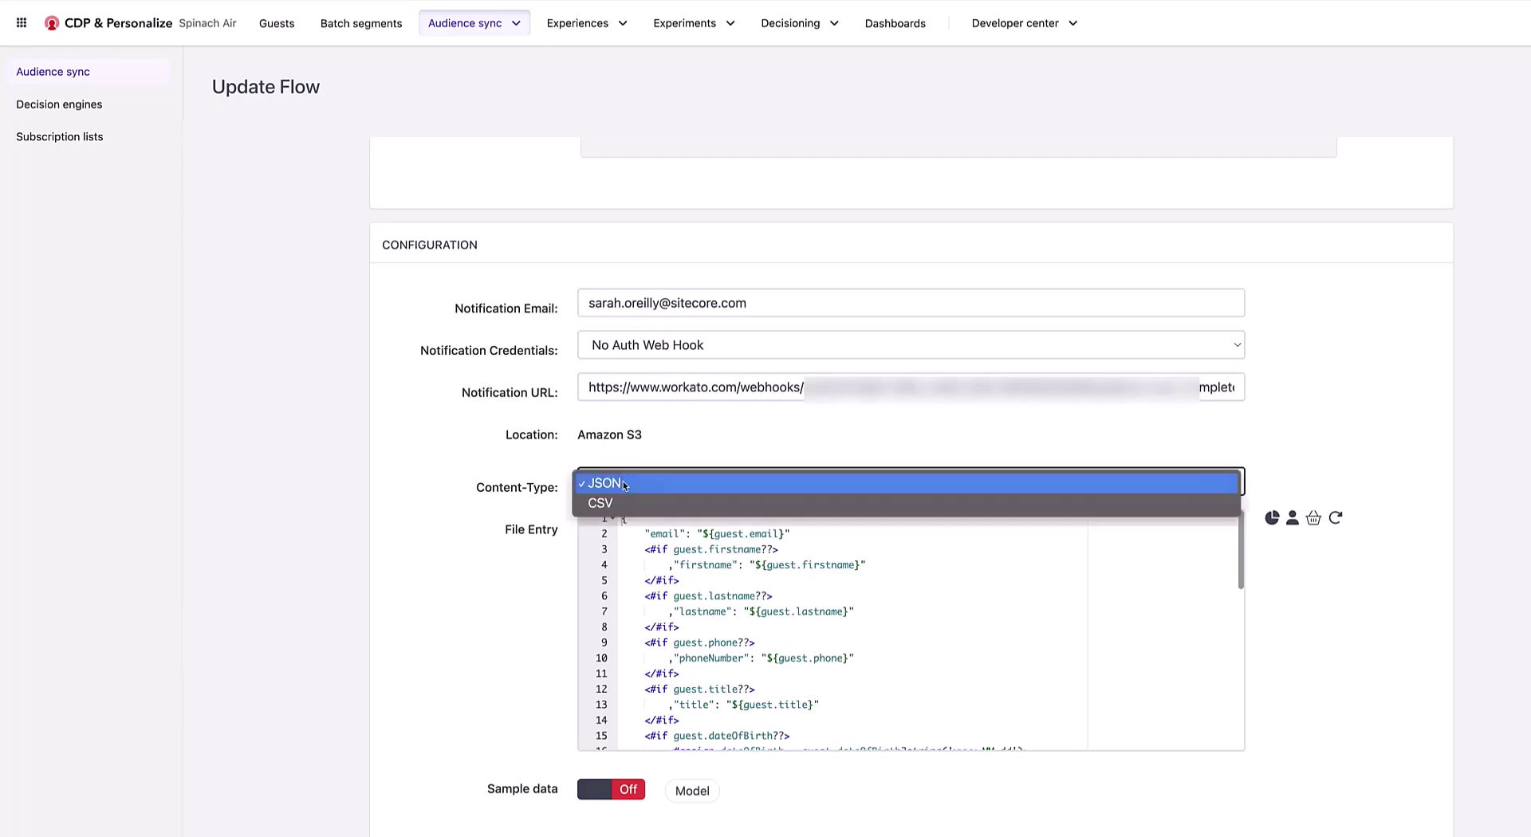
{"action": "left_click", "coordinate": [694, 450]}
- Examine the JSON File Entry template from the email attribute through the data extension and customerSince fields
{"action": "scroll", "coordinate": [792, 580], "scroll_direction": "down", "scroll_amount": 3}
{"action": "scroll", "coordinate": [791, 580], "scroll_direction": "up", "scroll_amount": 3}
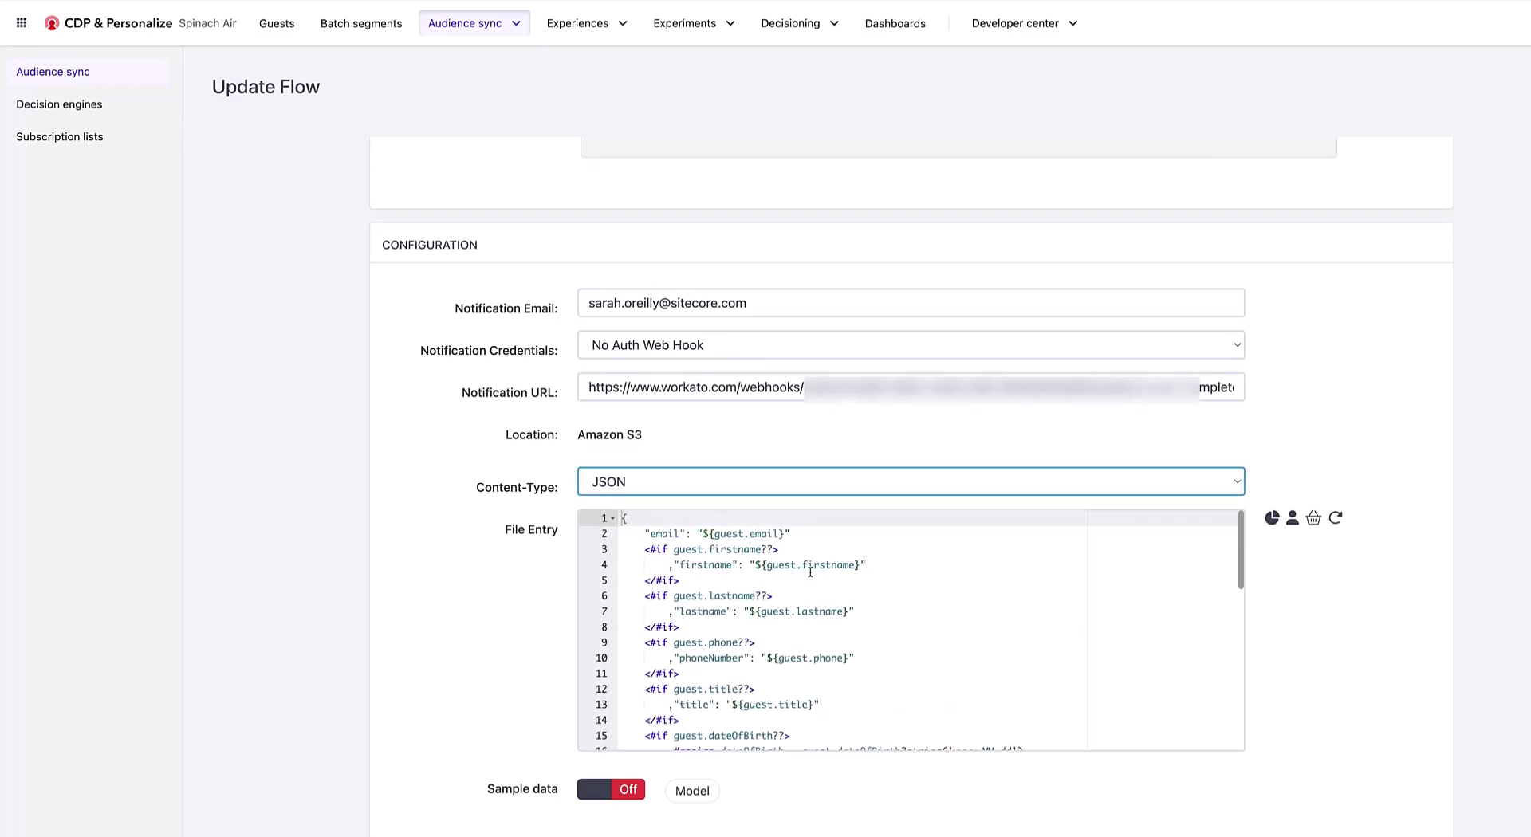
{"action": "left_click_drag", "start_coordinate": [646, 534], "coordinate": [815, 535]}
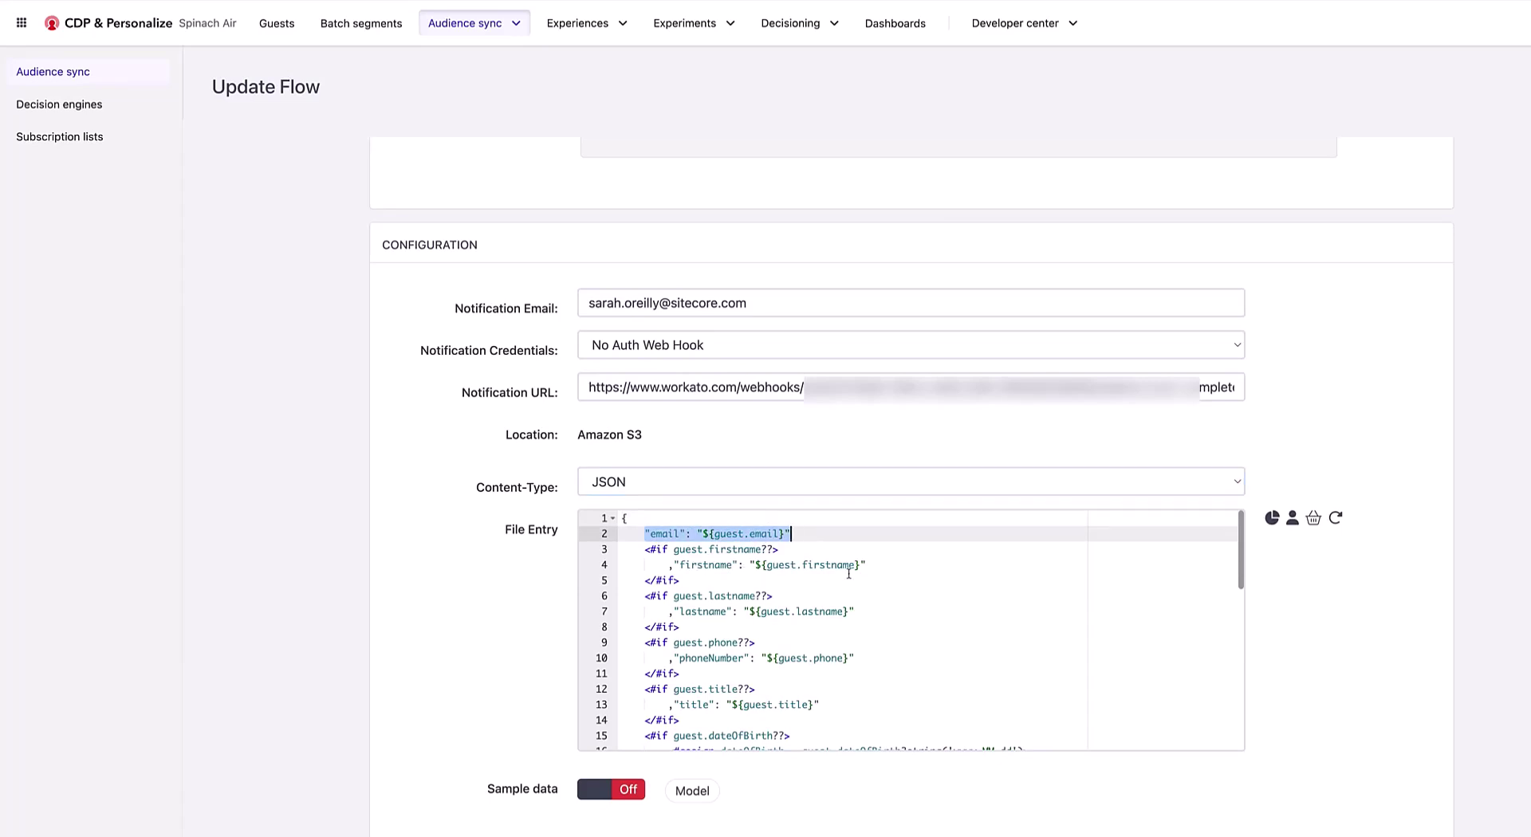
{"action": "scroll", "coordinate": [848, 573], "scroll_direction": "down", "scroll_amount": 1}
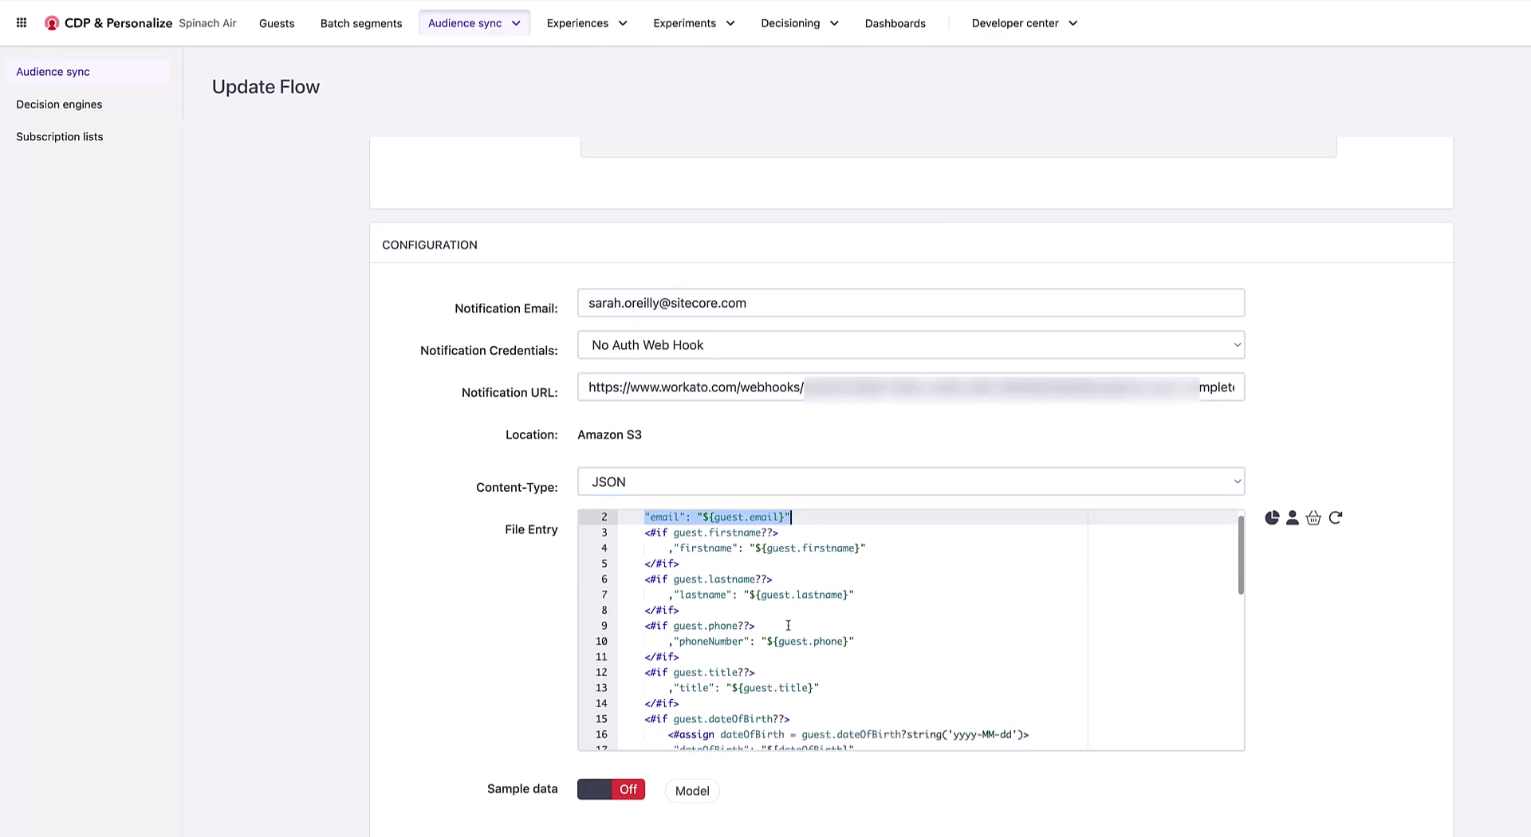
{"action": "scroll", "coordinate": [786, 622], "scroll_direction": "down", "scroll_amount": 6}
{"action": "scroll", "coordinate": [788, 625], "scroll_direction": "down", "scroll_amount": 3}
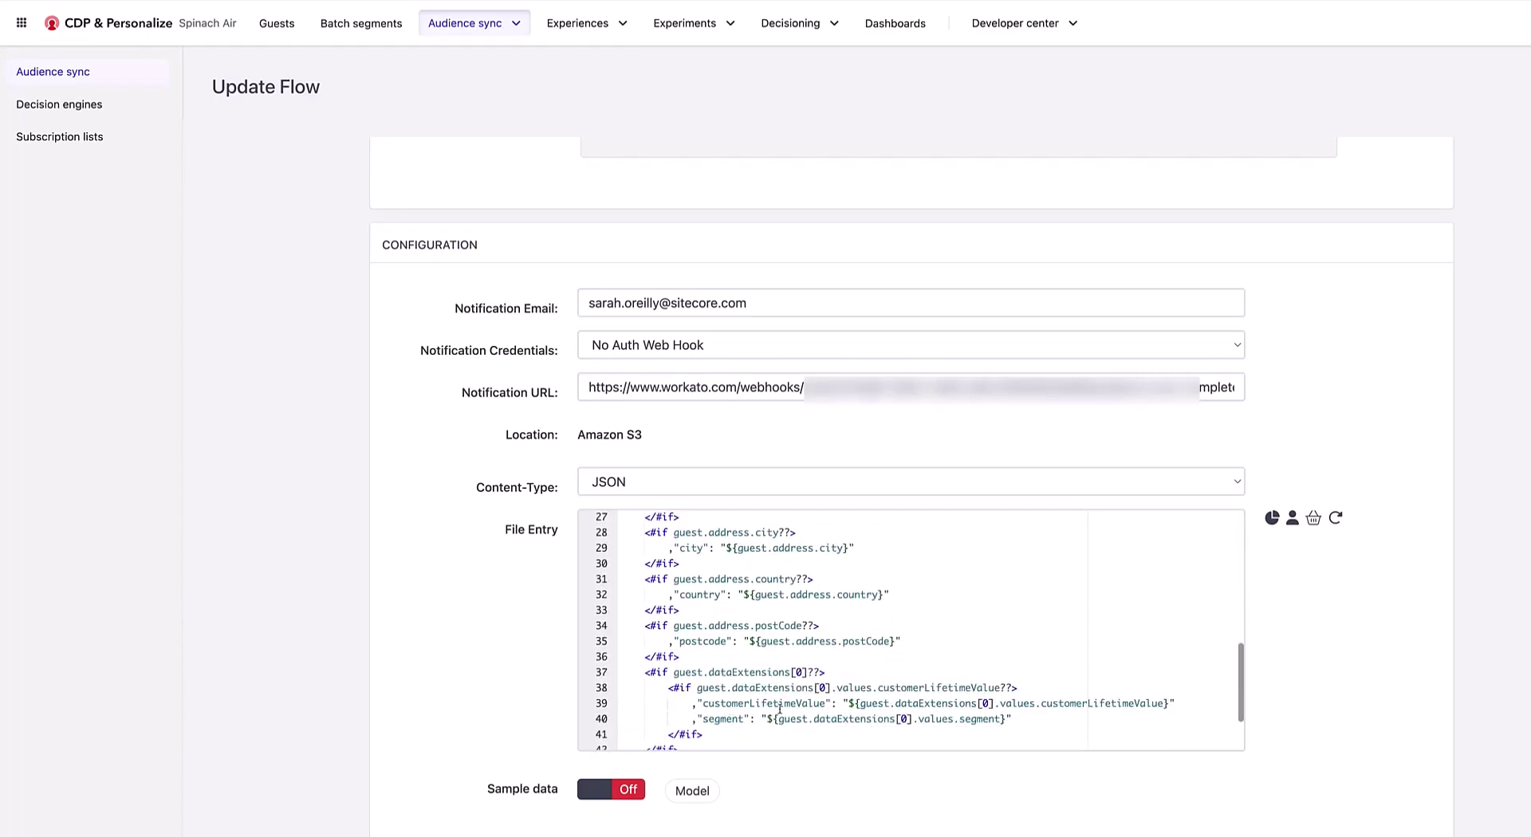
{"action": "scroll", "coordinate": [818, 679], "scroll_direction": "down", "scroll_amount": 2}
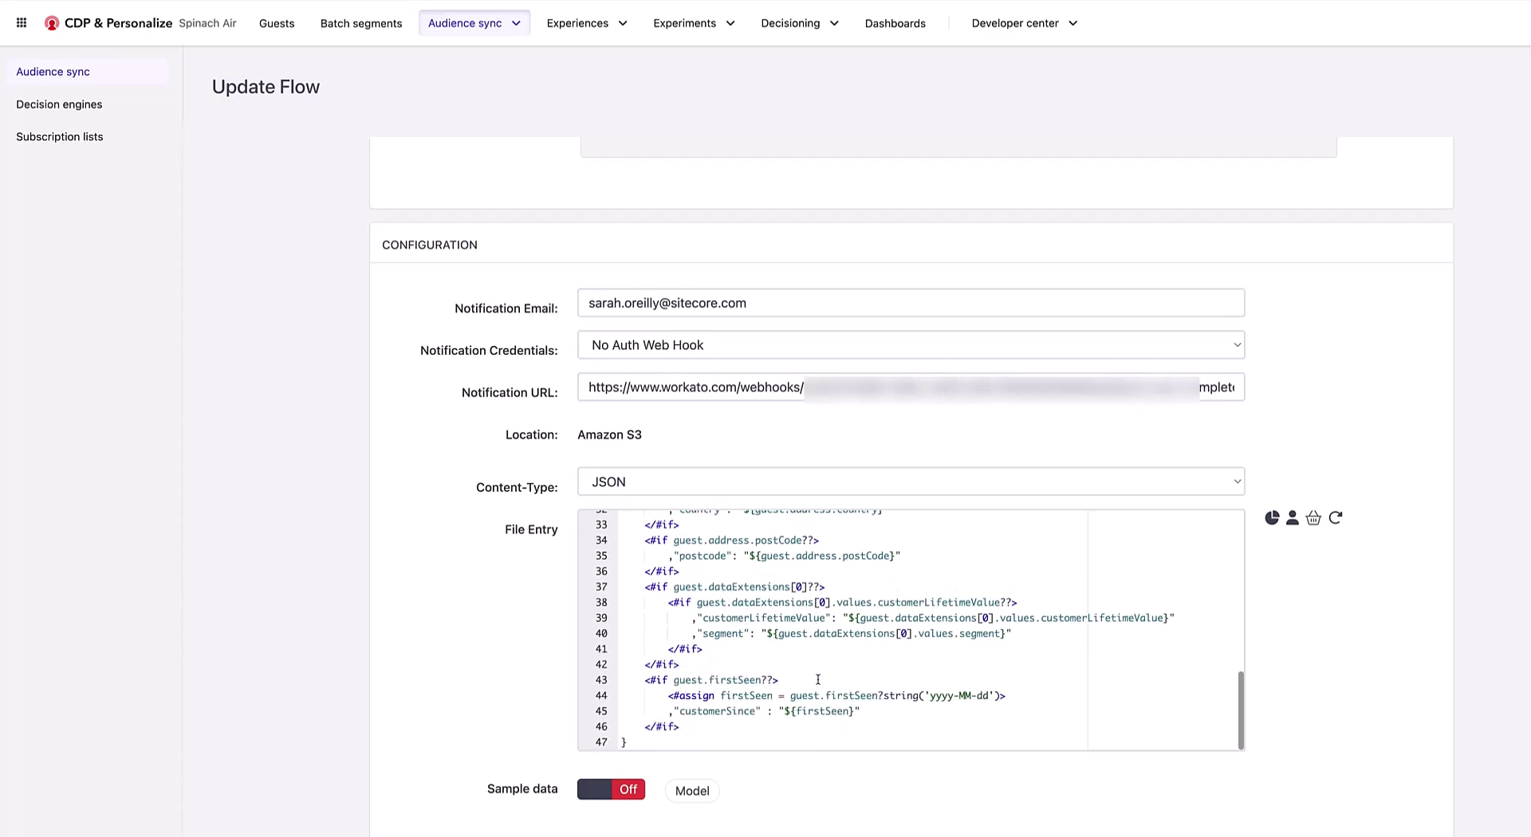
{"action": "scroll", "coordinate": [816, 786], "scroll_direction": "down", "scroll_amount": 2}
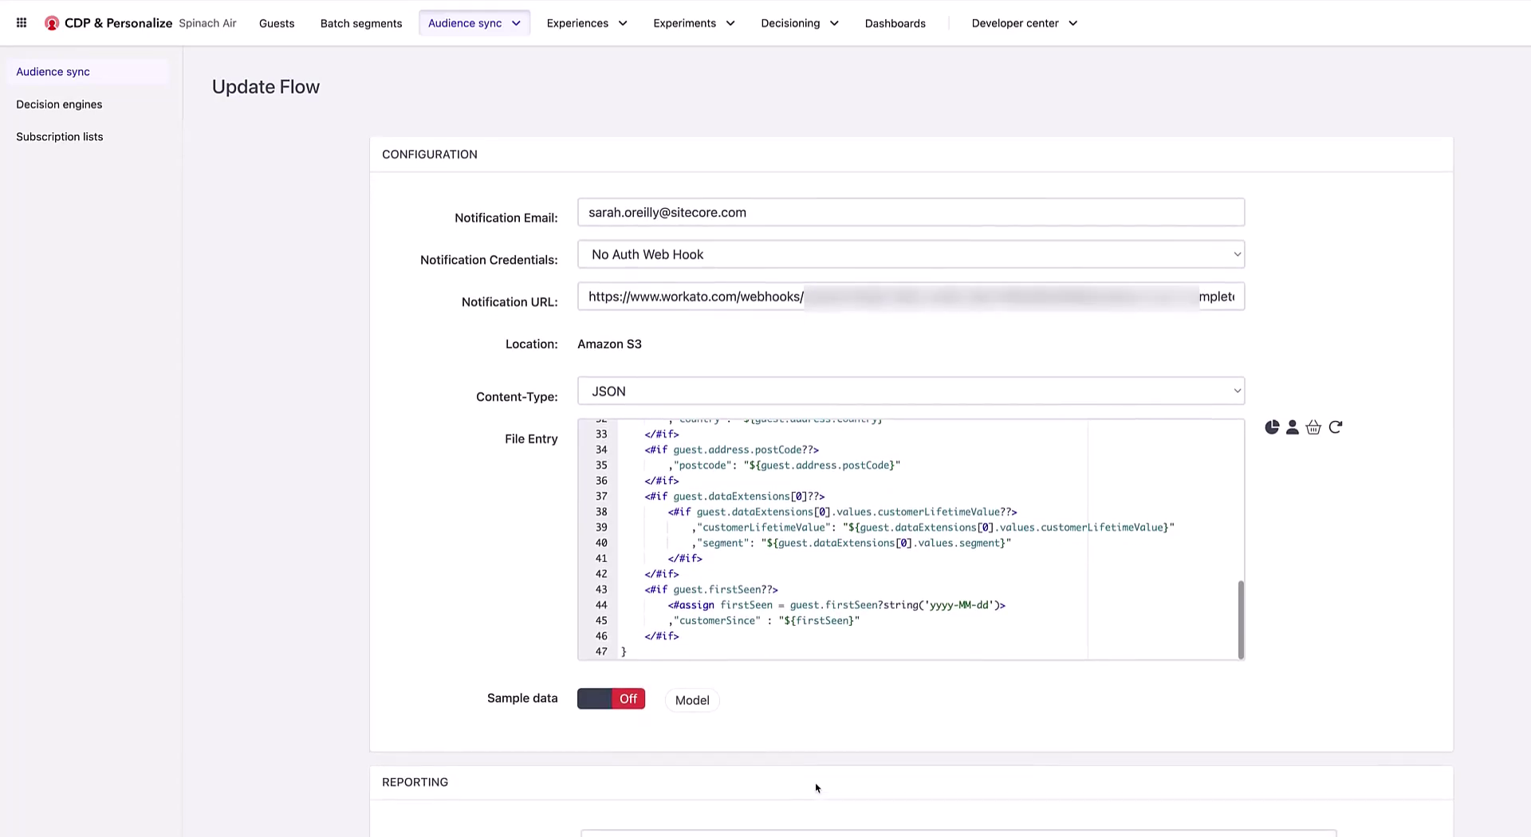
- Leave the flow configuration, discarding changes, and review the flow's properties and audience sync job history
{"action": "scroll", "coordinate": [797, 769], "scroll_direction": "down", "scroll_amount": 5}
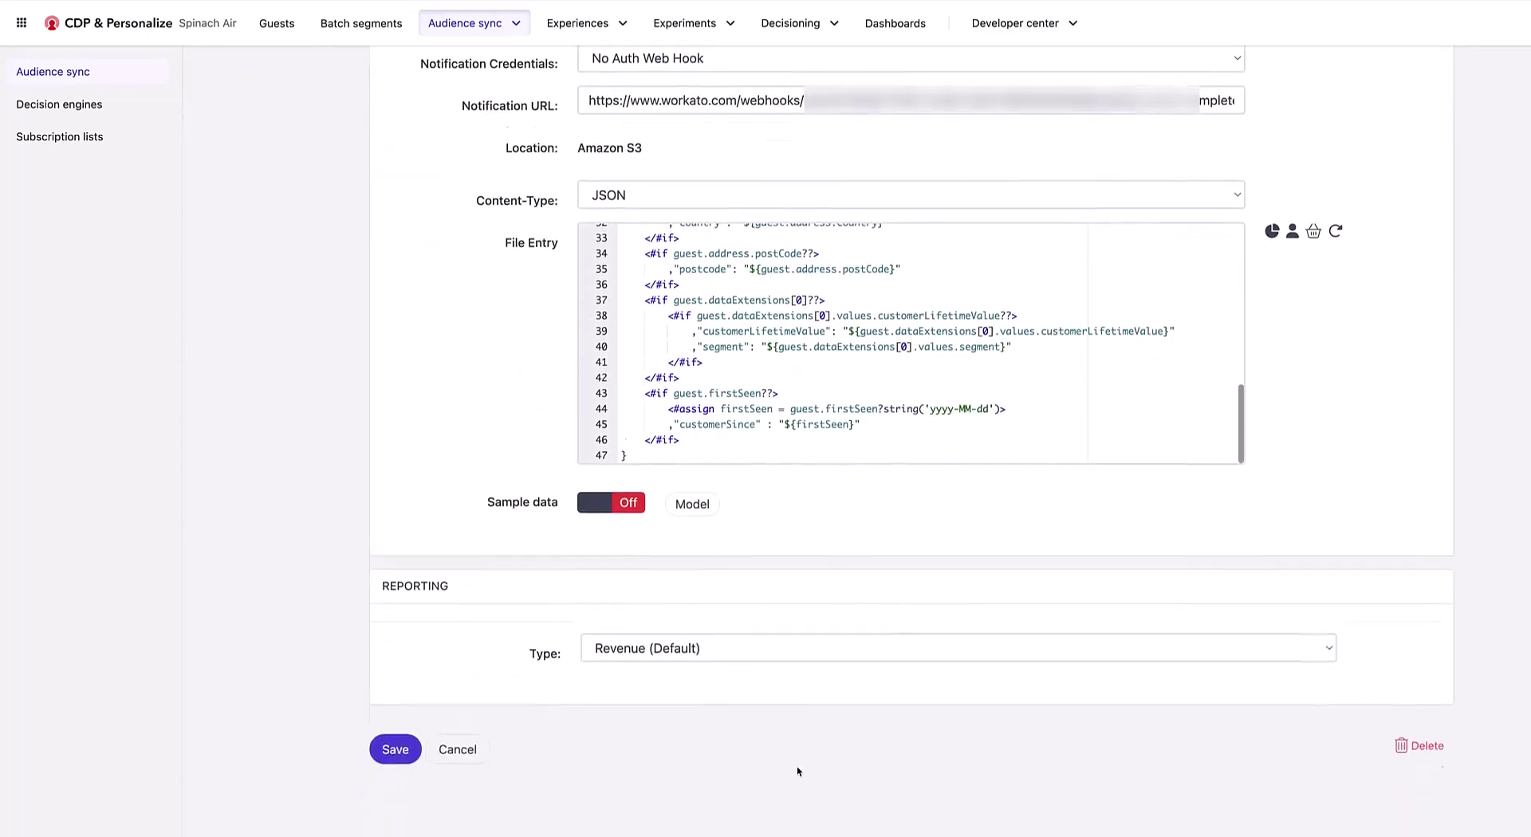
{"action": "left_click", "coordinate": [458, 707]}
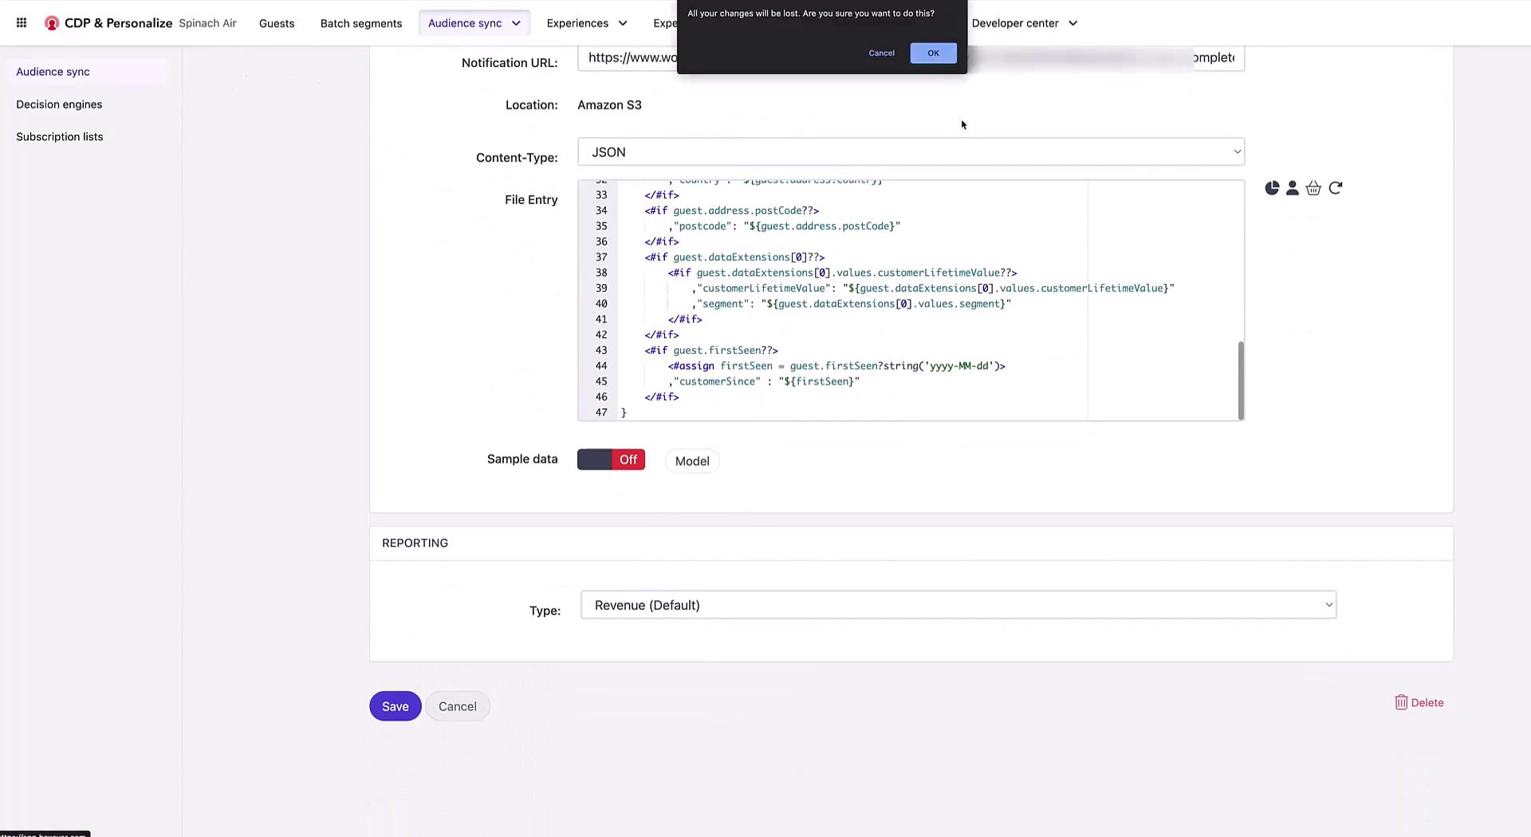
{"action": "left_click", "coordinate": [935, 53]}
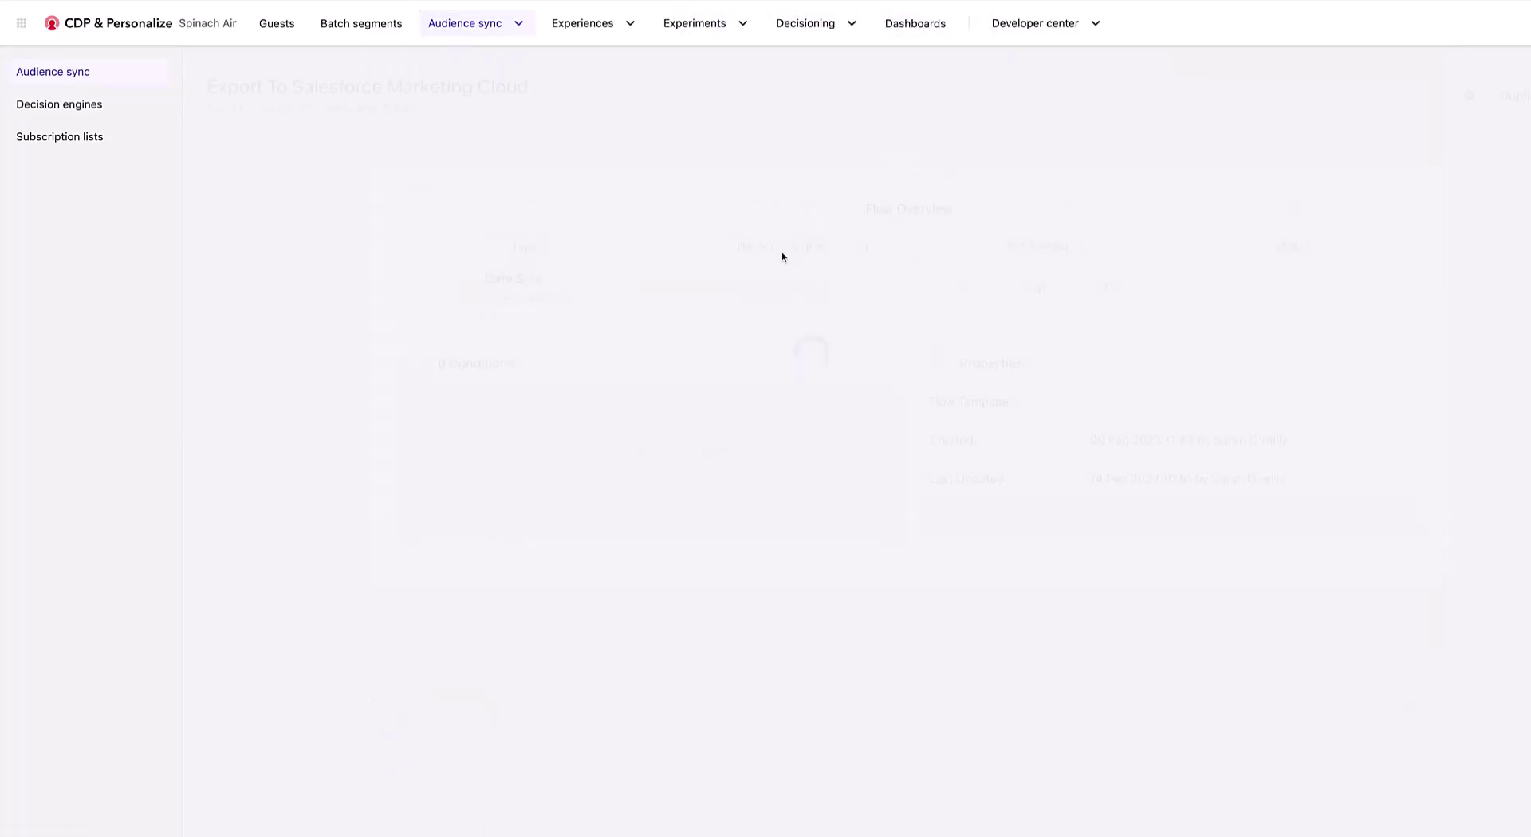
{"action": "scroll", "coordinate": [845, 393], "scroll_direction": "down", "scroll_amount": 3}
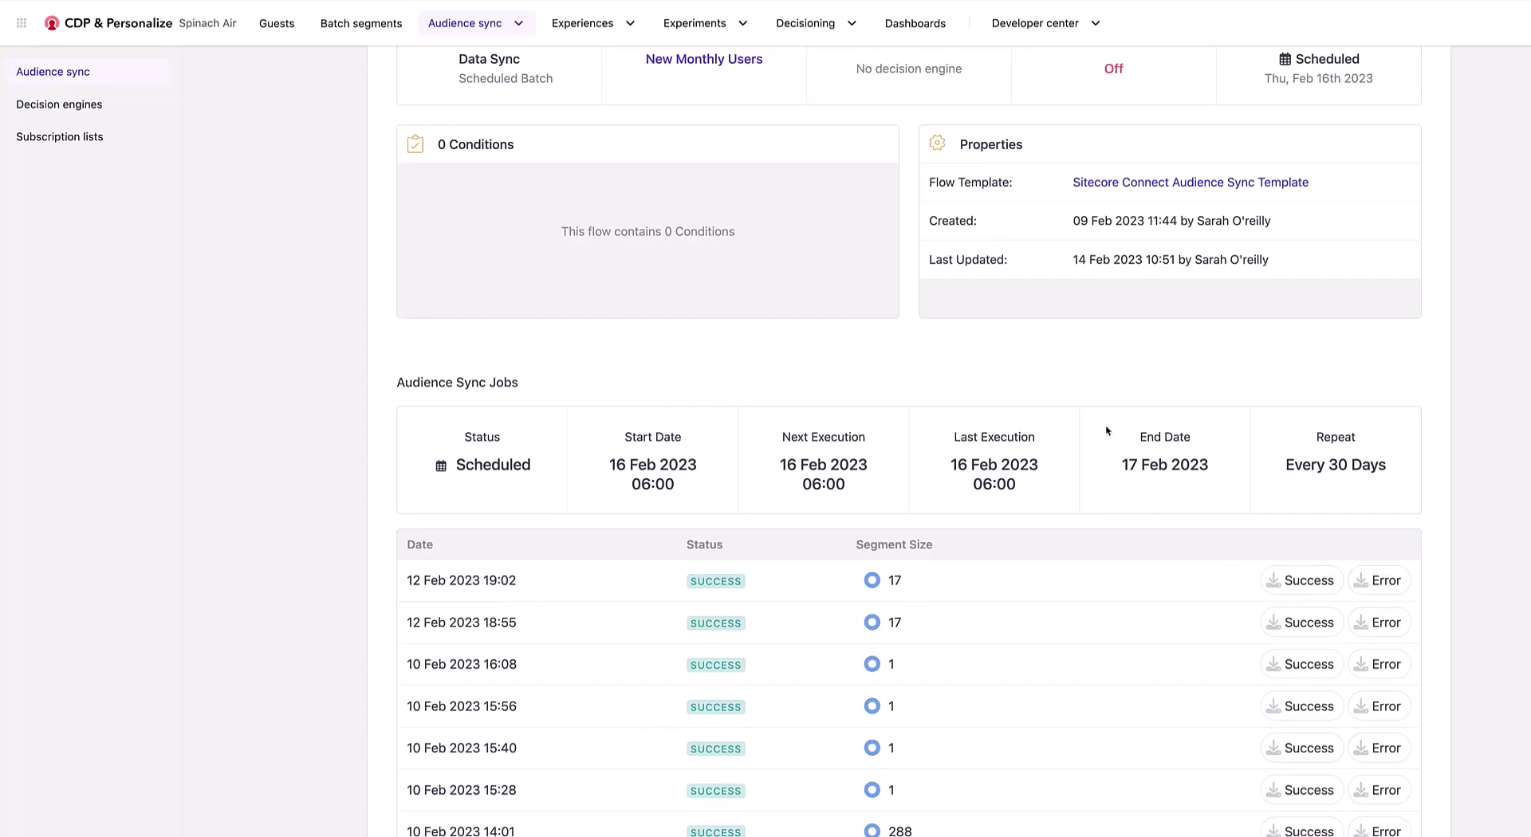
{"action": "scroll", "coordinate": [941, 370], "scroll_direction": "up", "scroll_amount": 1}
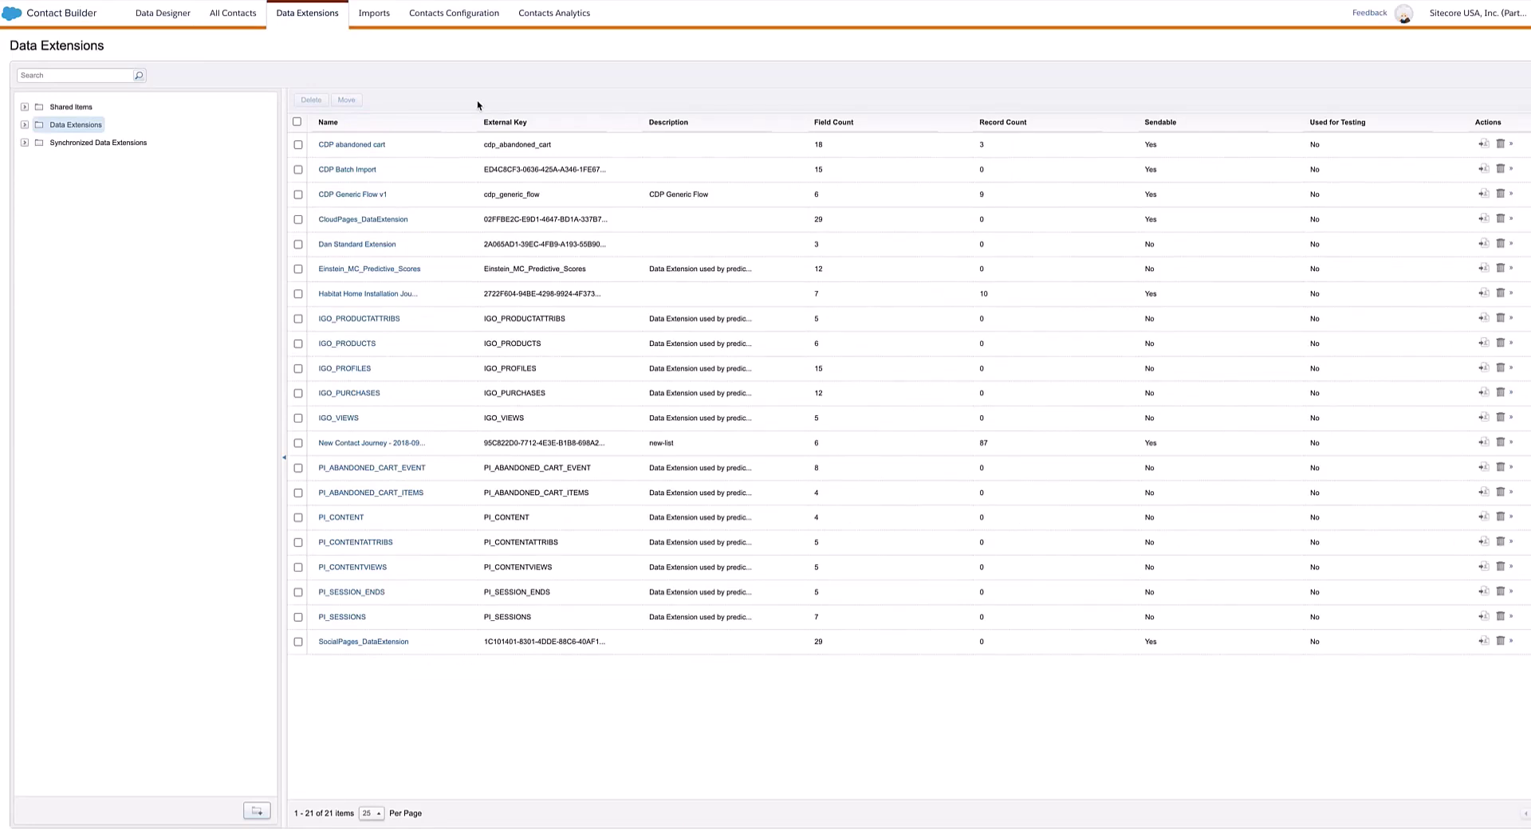
- Open the CDP Batch Import data extension and review its attributes, including customerLifetimeValue and segment, and its records
{"action": "left_click", "coordinate": [345, 171]}
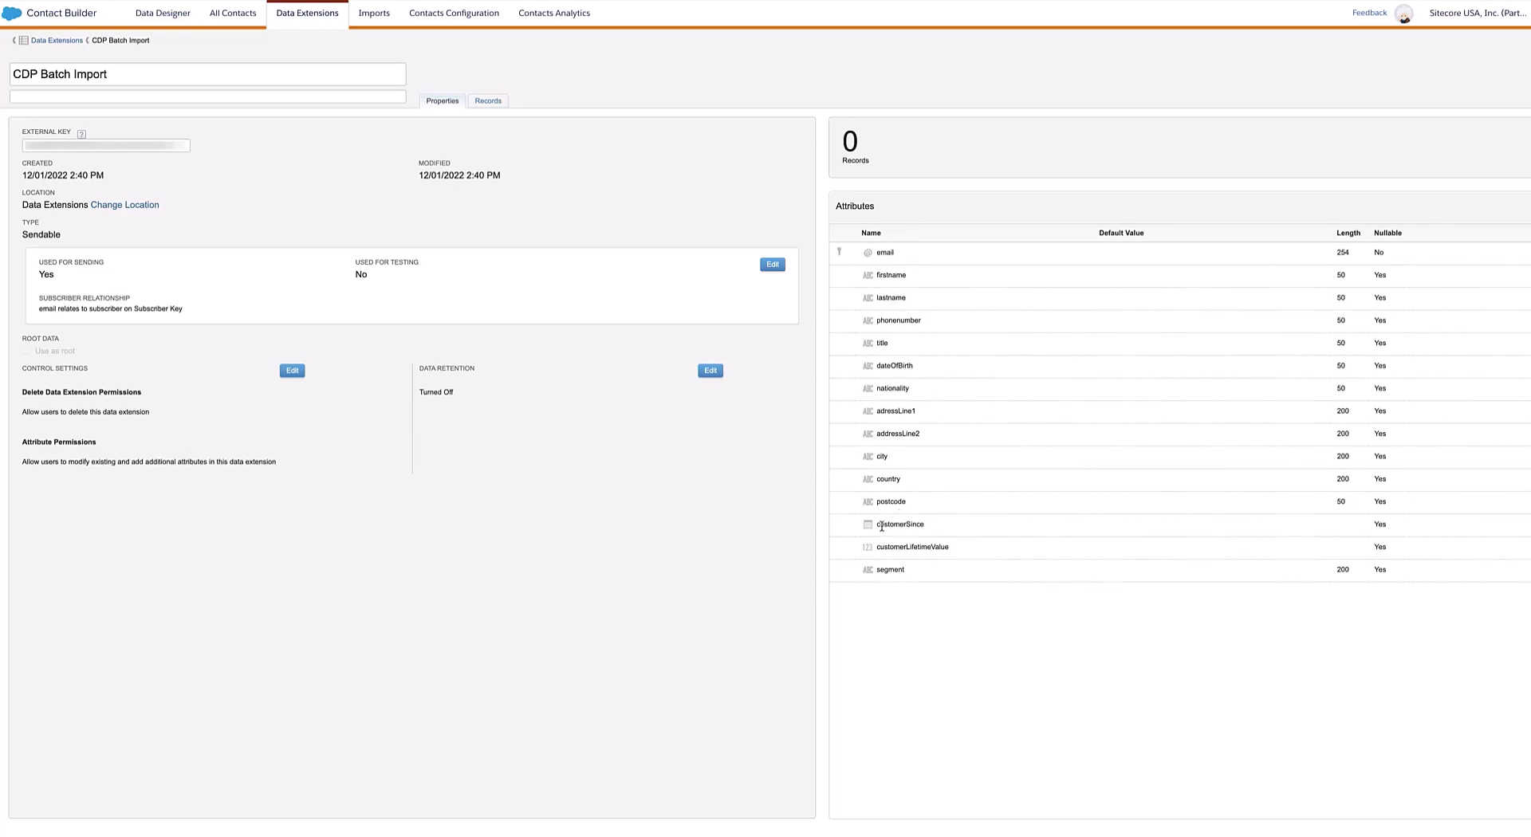
{"action": "left_click_drag", "start_coordinate": [880, 547], "coordinate": [957, 548]}
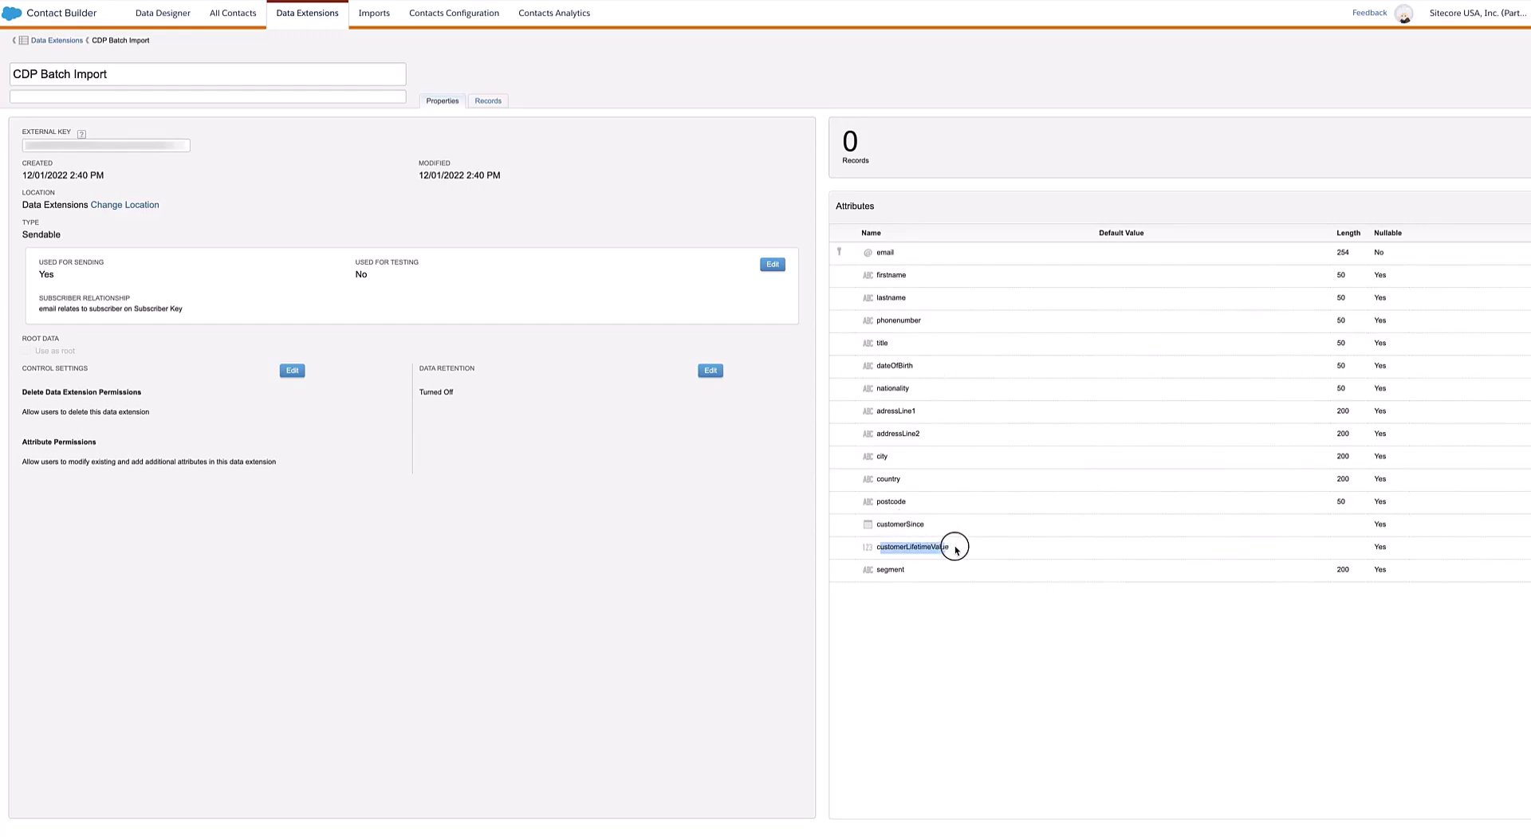
{"action": "double_click", "coordinate": [897, 568]}
{"action": "left_click", "coordinate": [488, 101]}
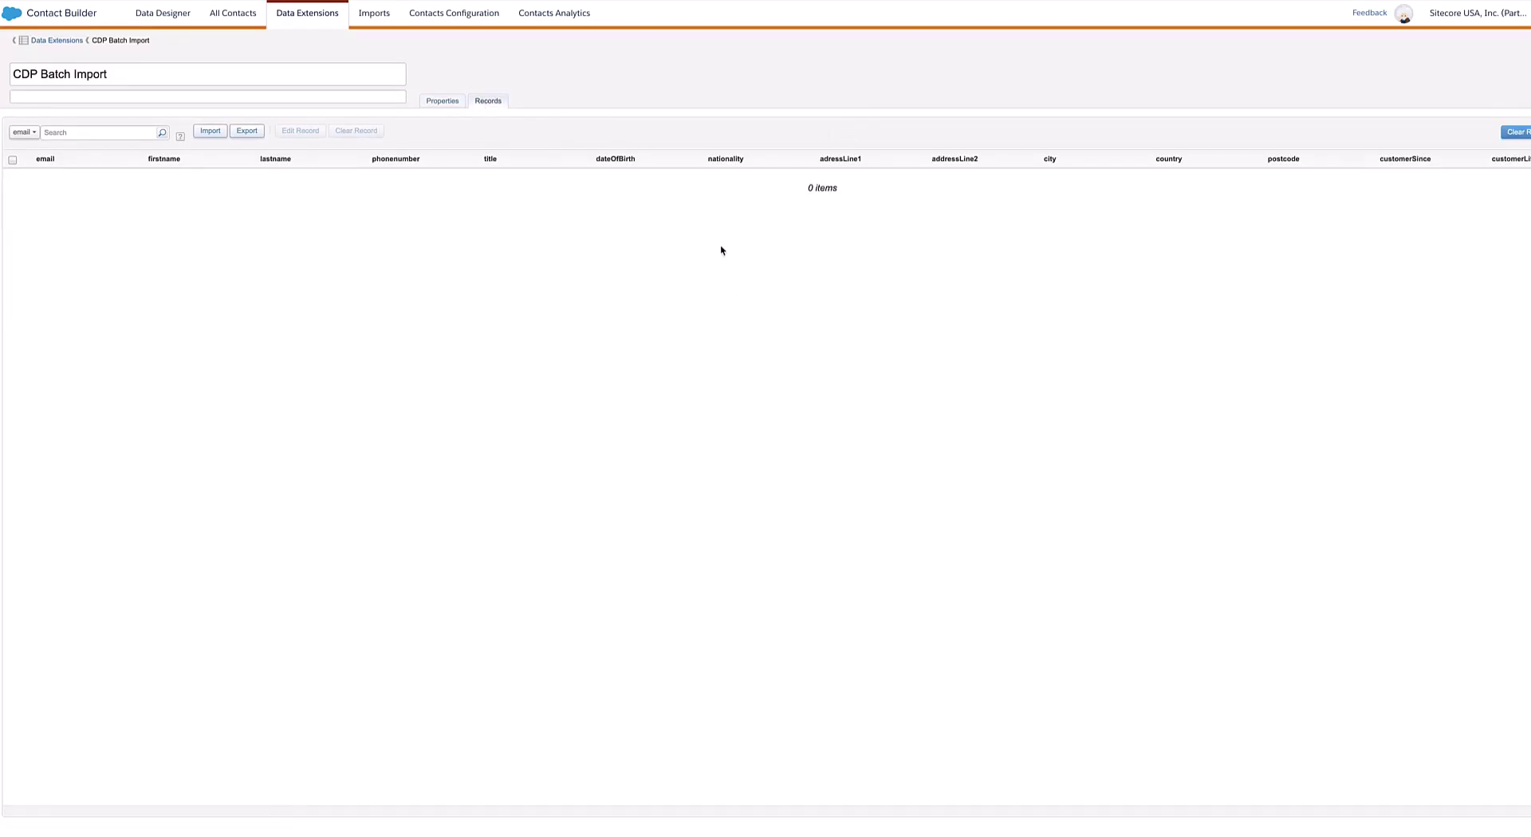
{"action": "left_click_drag", "start_coordinate": [768, 192], "coordinate": [881, 187]}
{"action": "left_click", "coordinate": [766, 311]}
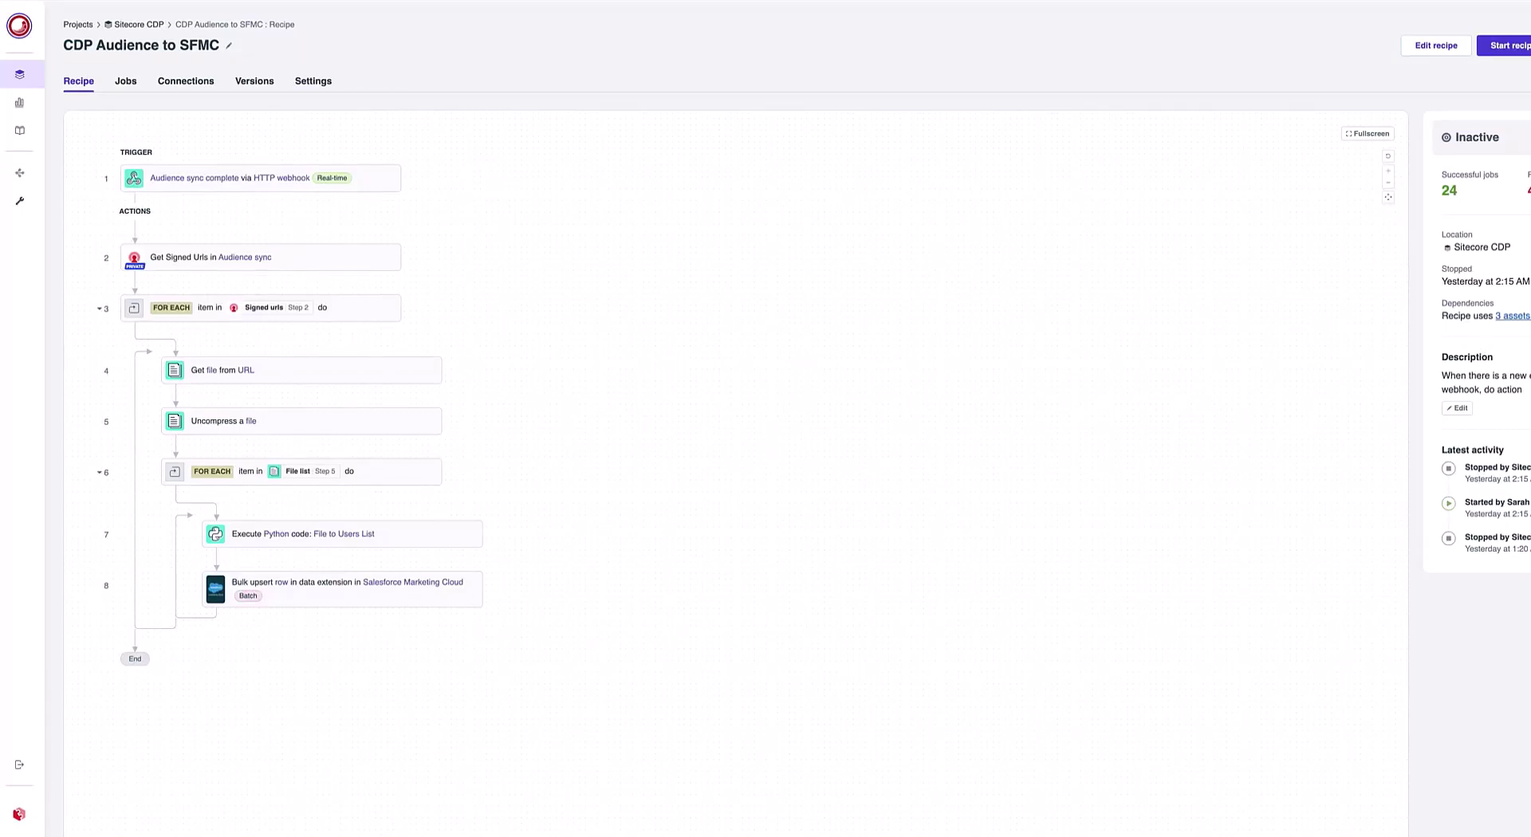
- Open the CDP Audience to SFMC recipe for editing and review its webhook trigger and Get Signed Urls action
{"action": "left_click", "coordinate": [1434, 48]}
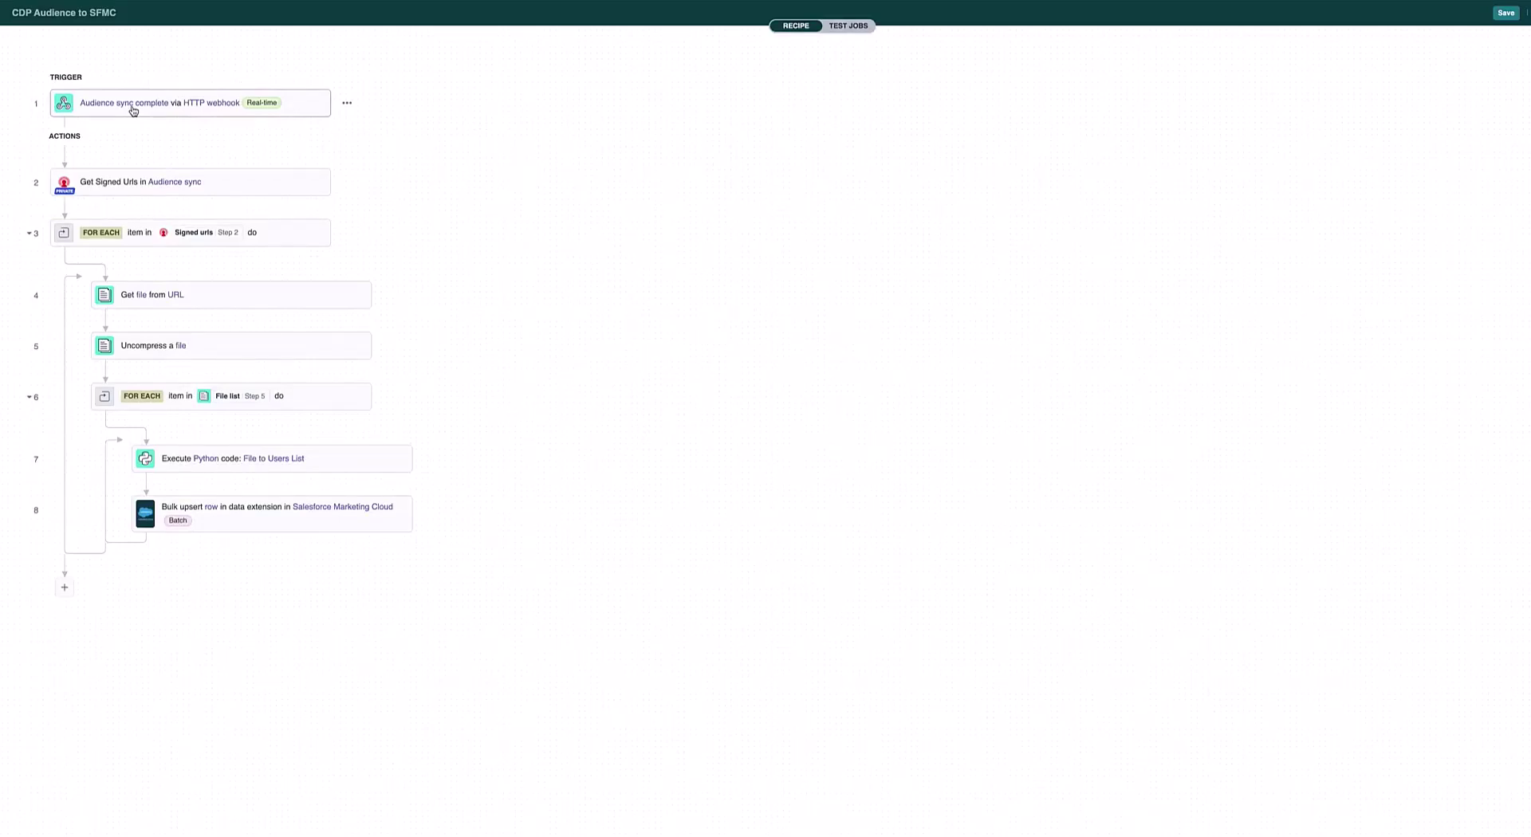
{"action": "left_click", "coordinate": [133, 111]}
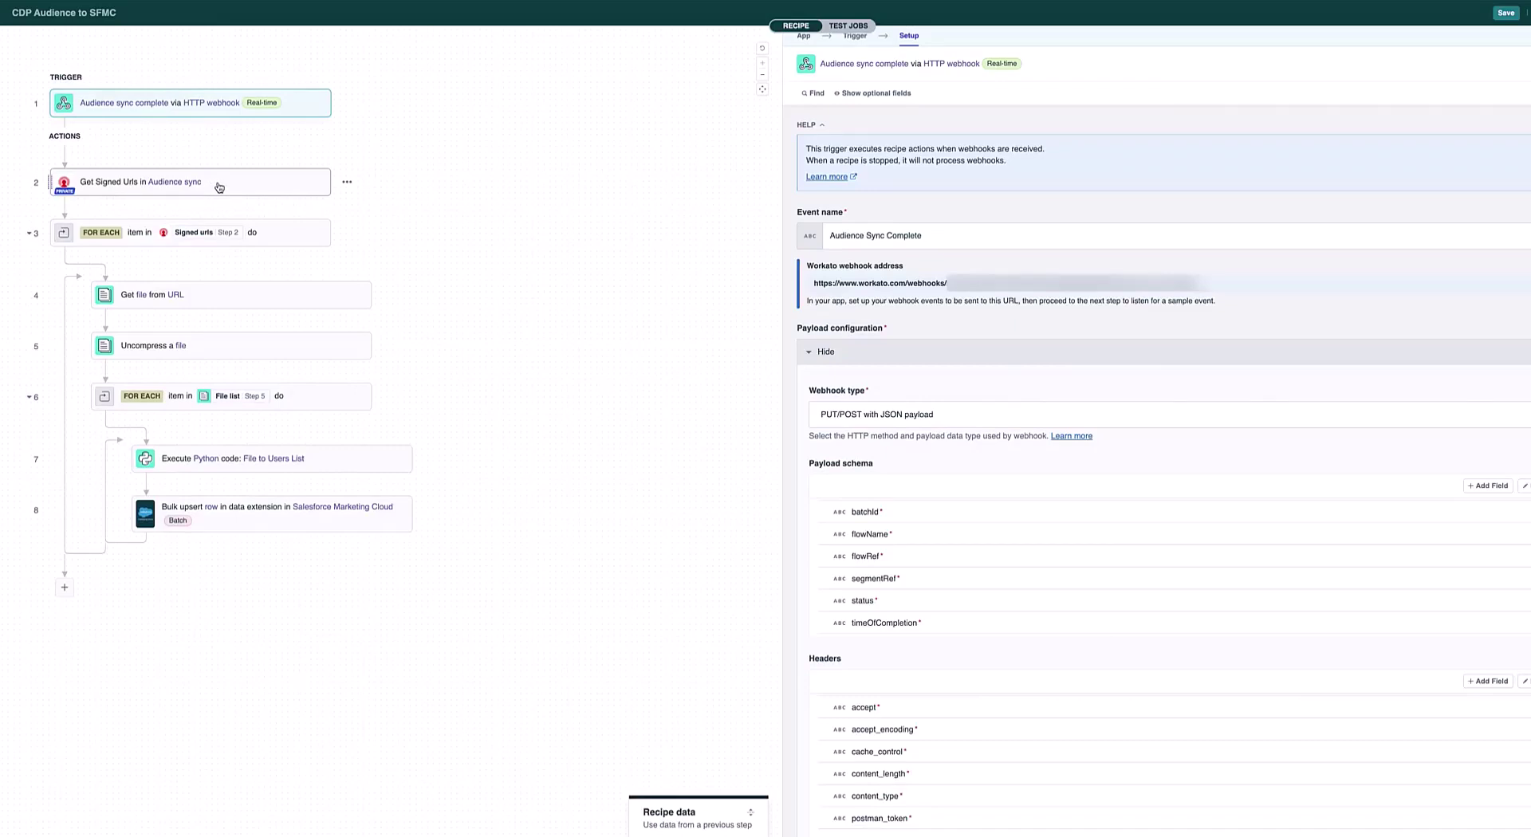
{"action": "left_click", "coordinate": [220, 189]}
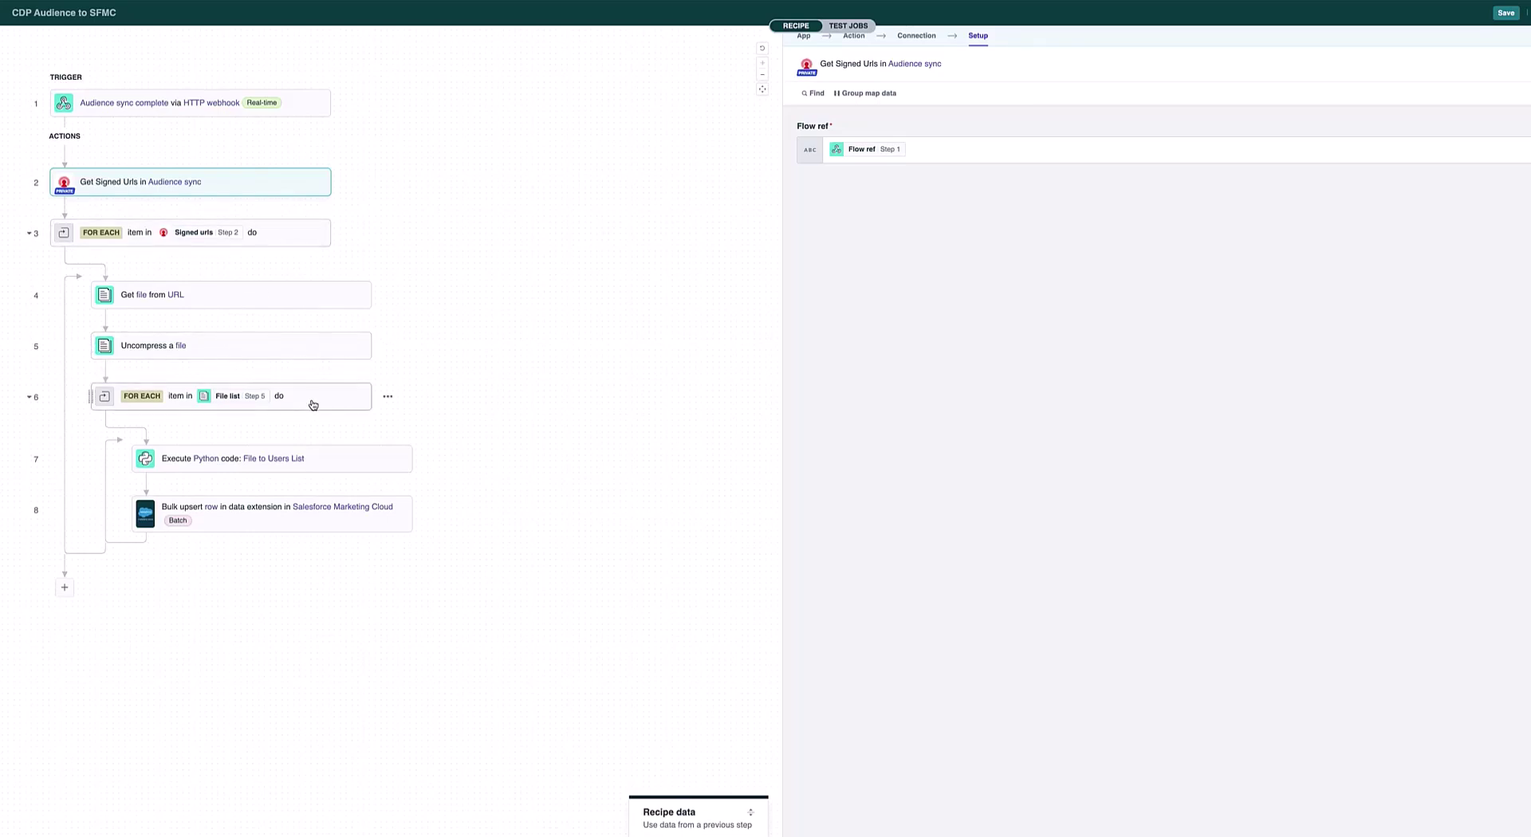
- Open the File to Users List Python action and review its output fields through customerSince
{"action": "left_click", "coordinate": [315, 467]}
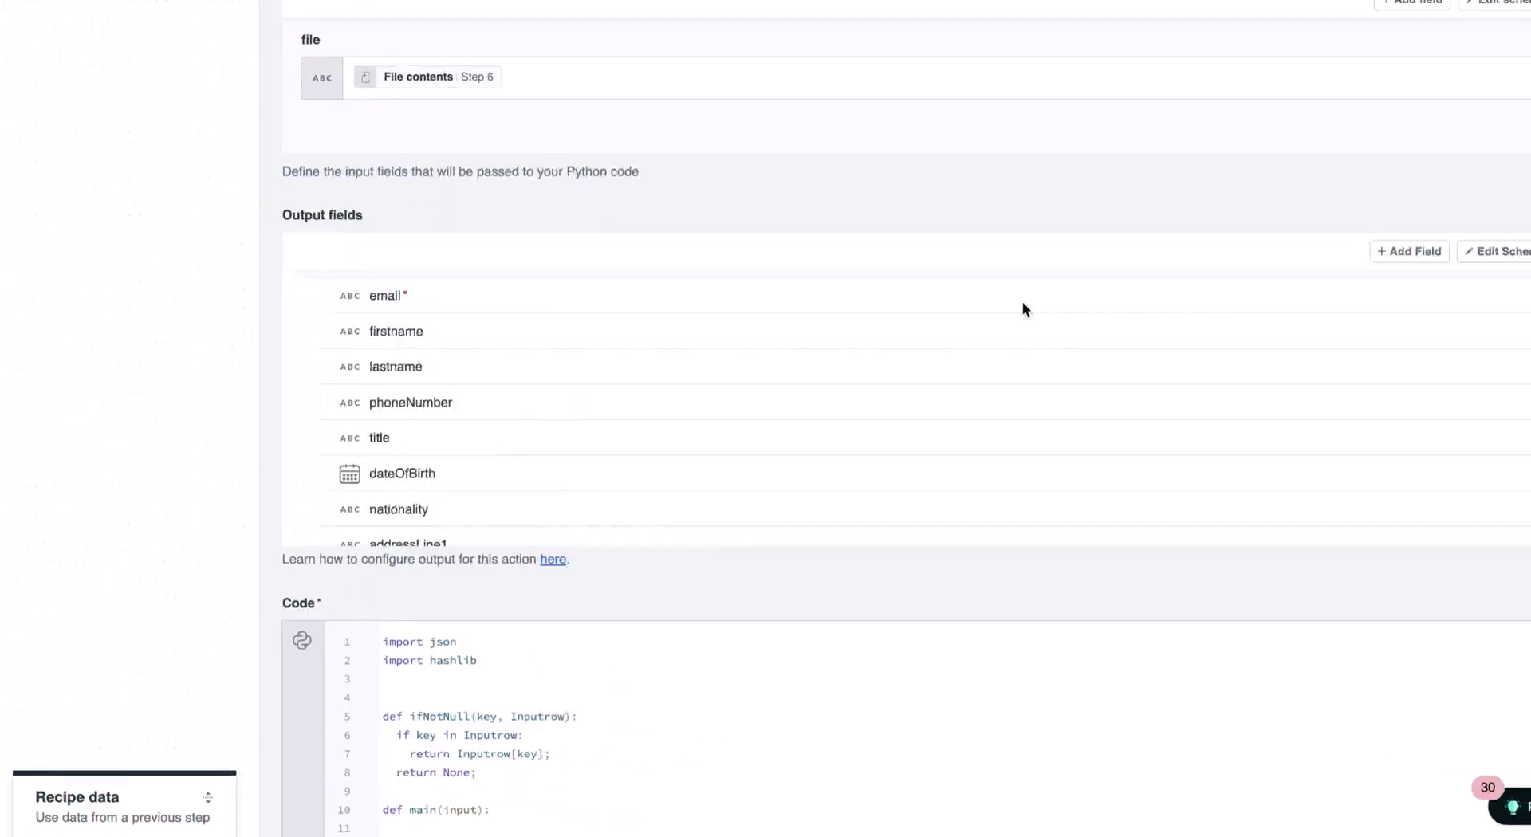
{"action": "scroll", "coordinate": [851, 471], "scroll_direction": "down", "scroll_amount": 4}
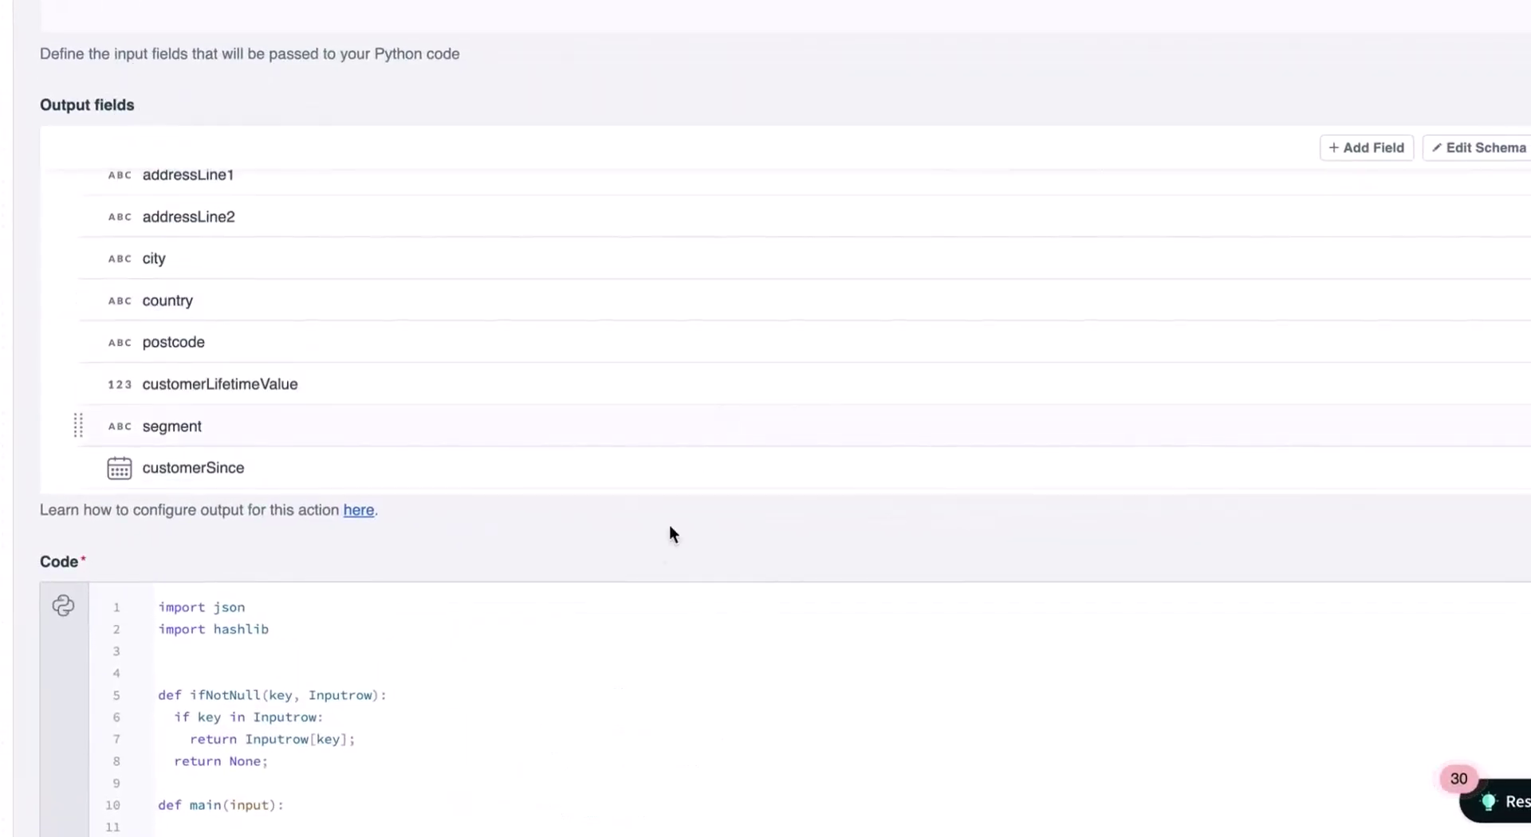
{"action": "scroll", "coordinate": [823, 582], "scroll_direction": "down", "scroll_amount": 1}
{"action": "scroll", "coordinate": [656, 546], "scroll_direction": "down", "scroll_amount": 5}
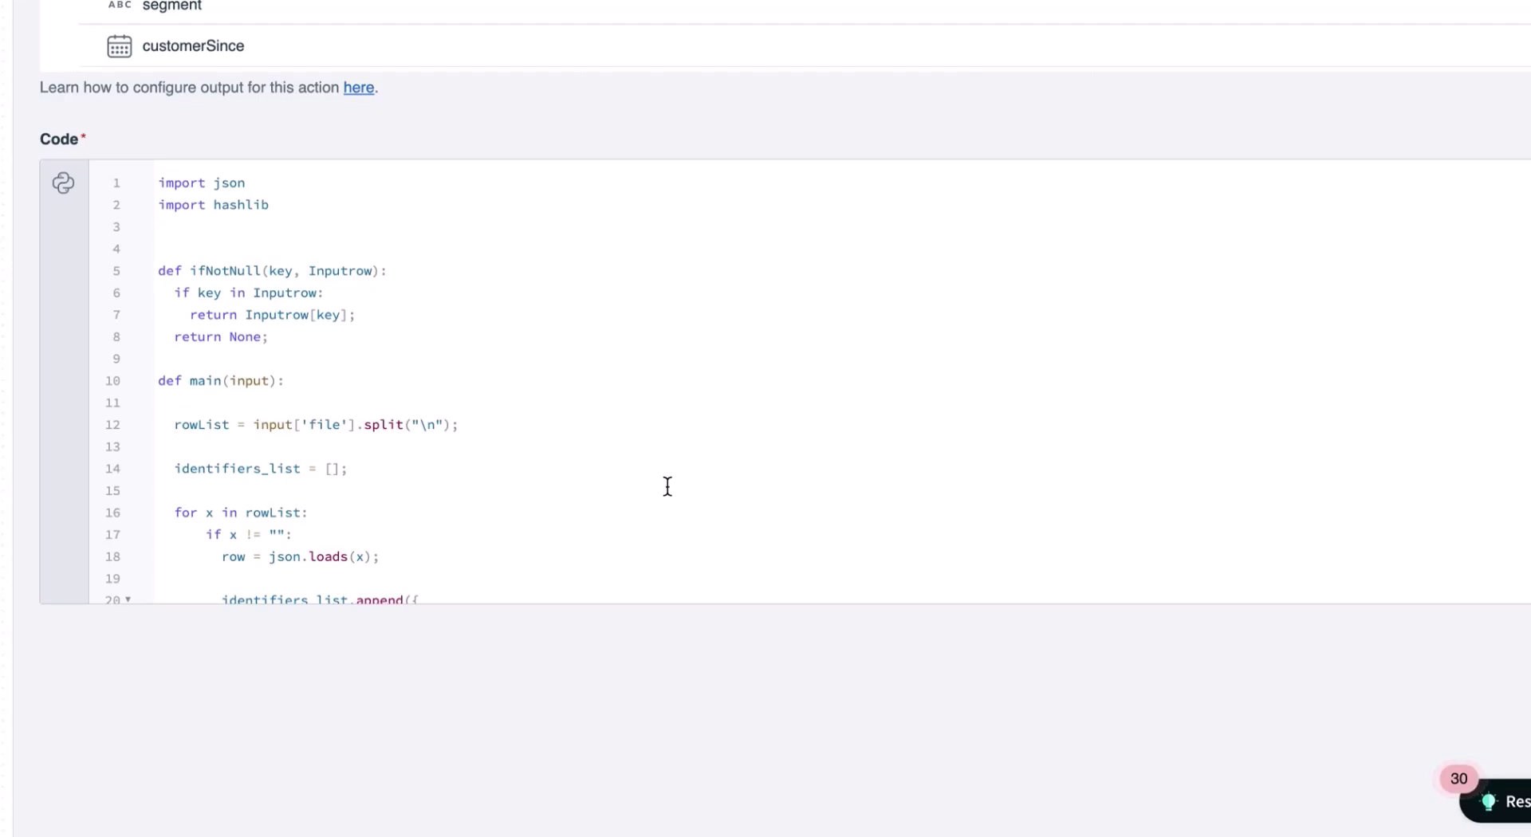
- Examine the Python code from the row parsing through the field mappings to the returned userIdentifiers list
{"action": "scroll", "coordinate": [401, 4], "scroll_direction": "down", "scroll_amount": 2}
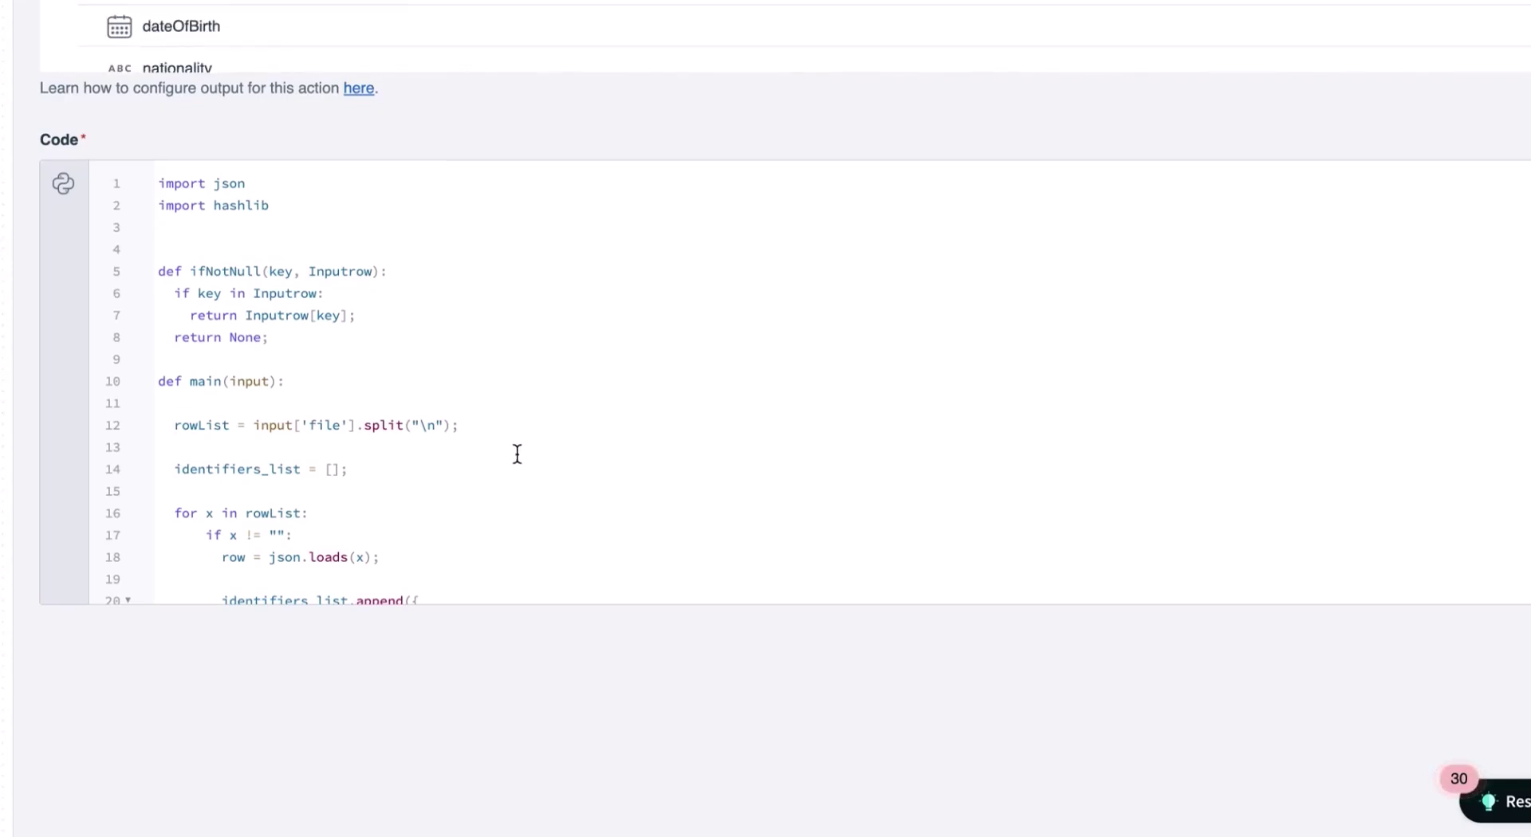
{"action": "scroll", "coordinate": [516, 454], "scroll_direction": "down", "scroll_amount": 5}
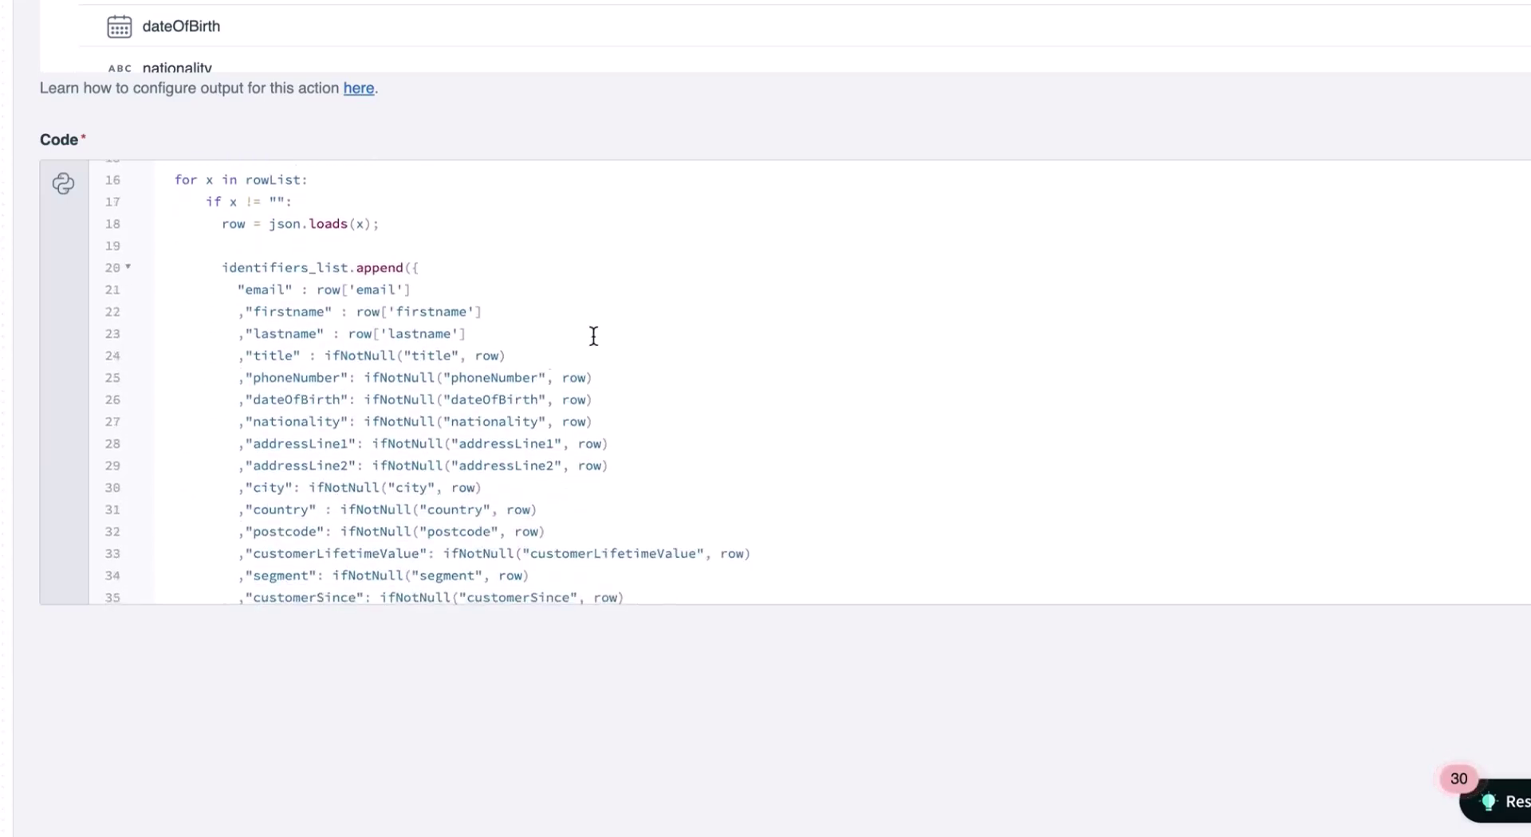
{"action": "scroll", "coordinate": [593, 336], "scroll_direction": "down", "scroll_amount": 3}
{"action": "left_click_drag", "start_coordinate": [209, 517], "coordinate": [51, 496]}
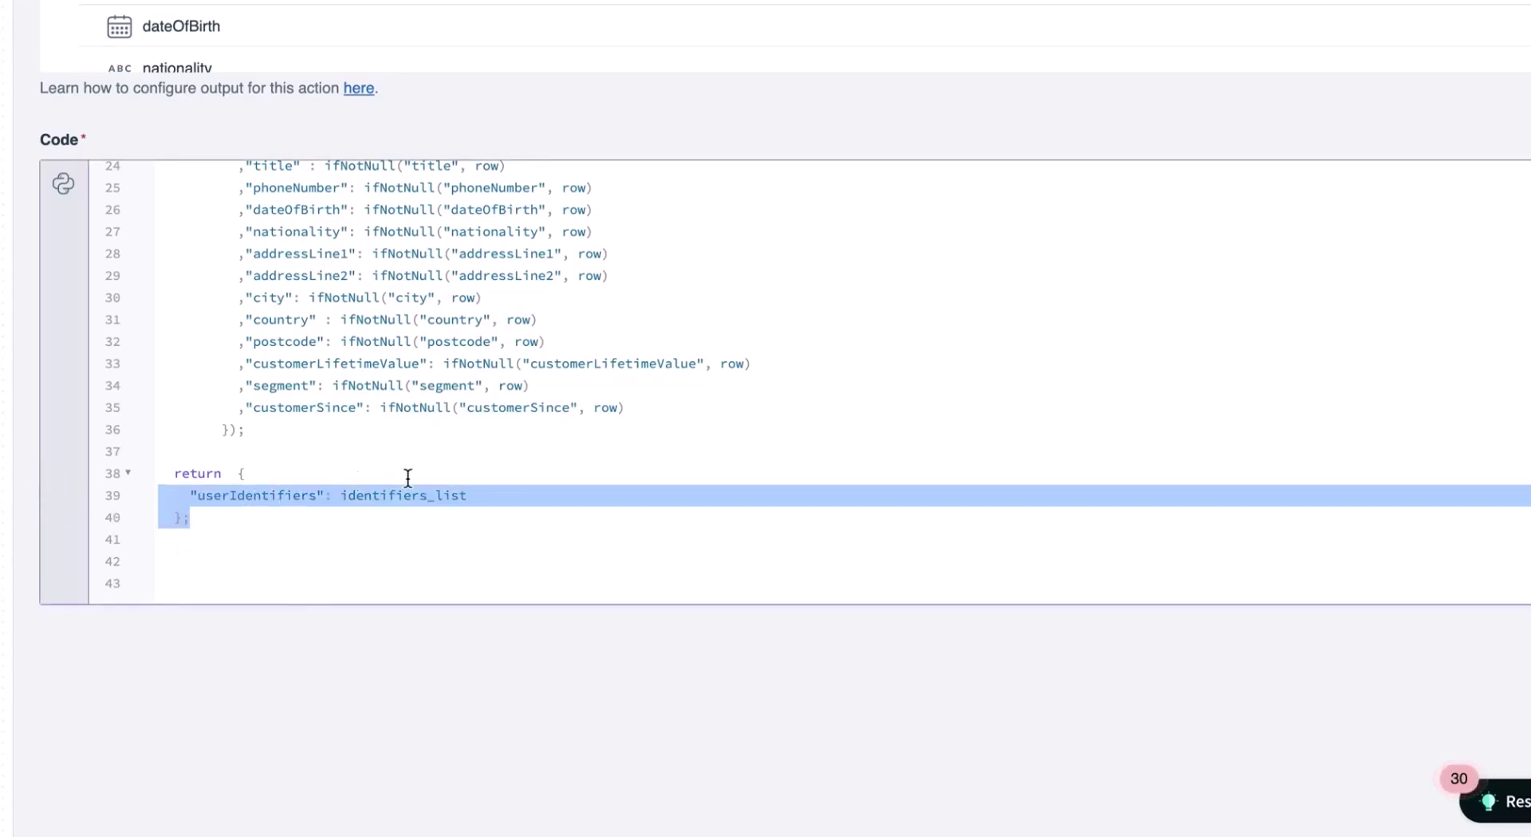
{"action": "scroll", "coordinate": [412, 477], "scroll_direction": "up", "scroll_amount": 2}
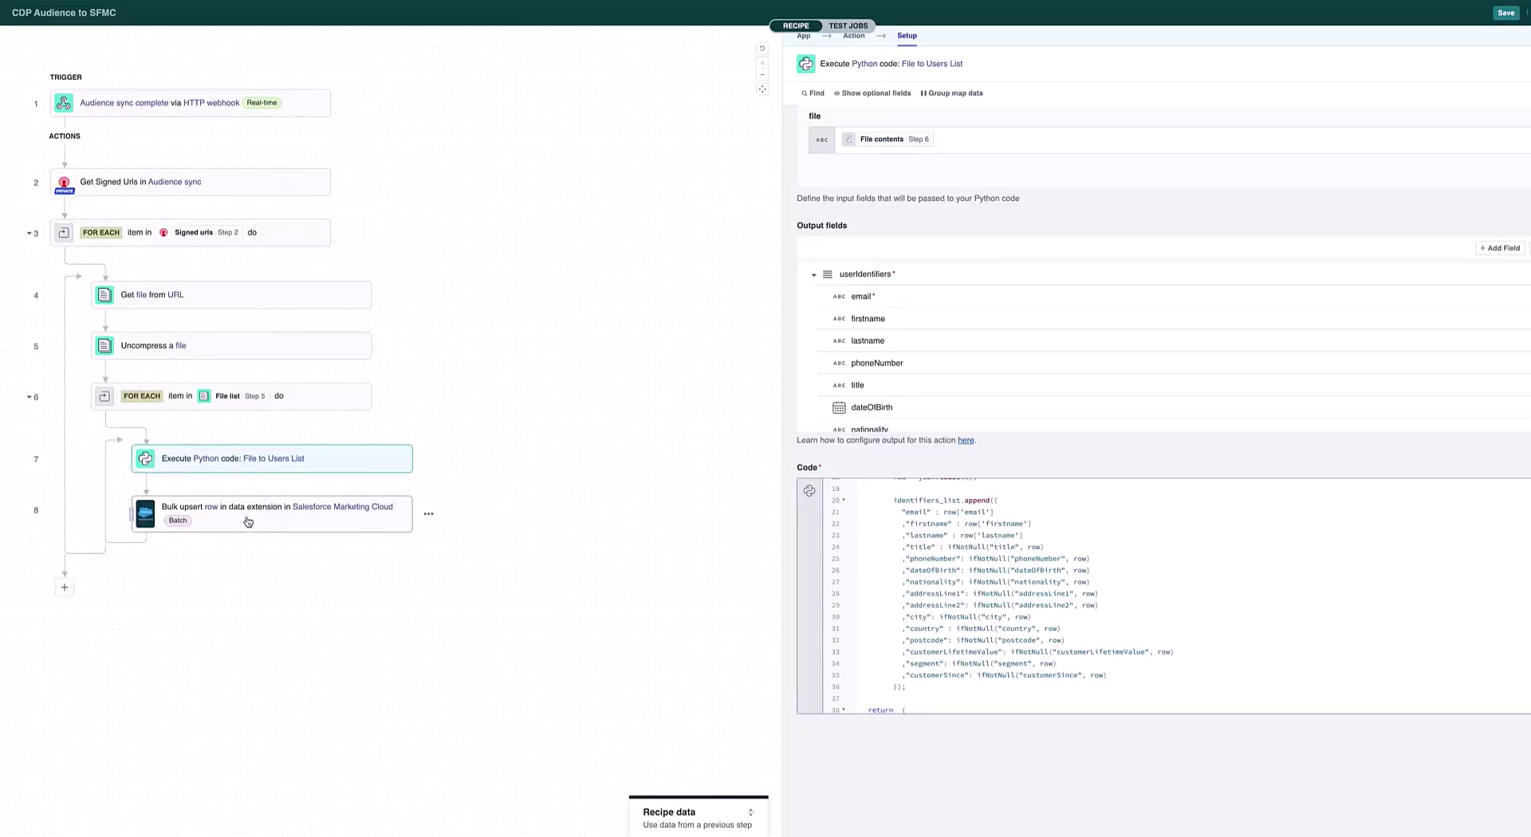
- Review the bulk upsert action's data extension mapping and add a new app action directly after it
{"action": "left_click", "coordinate": [249, 523]}
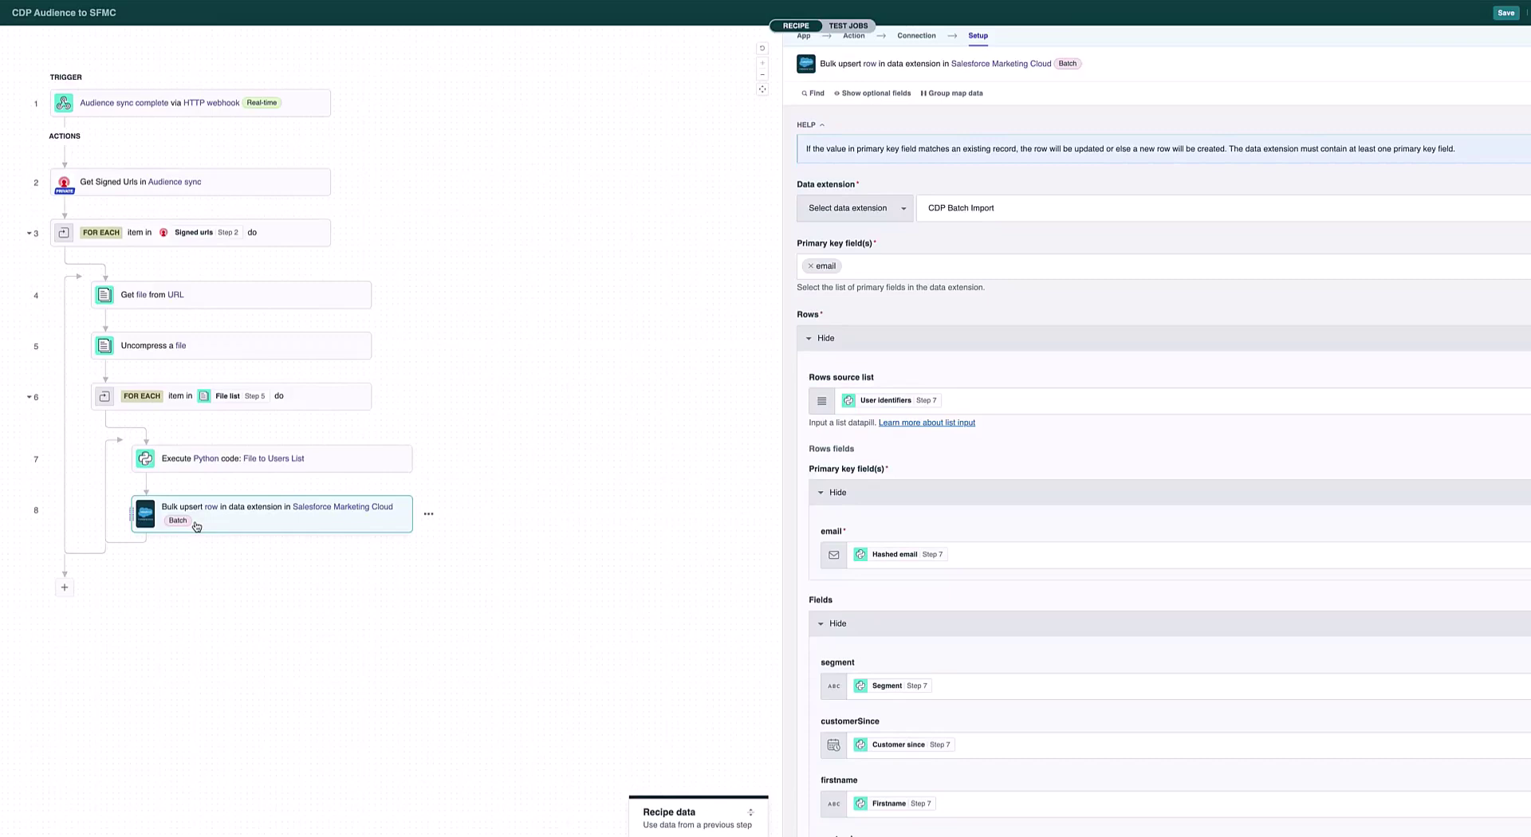
{"action": "mouse_move", "coordinate": [287, 493]}
{"action": "left_click", "coordinate": [279, 540]}
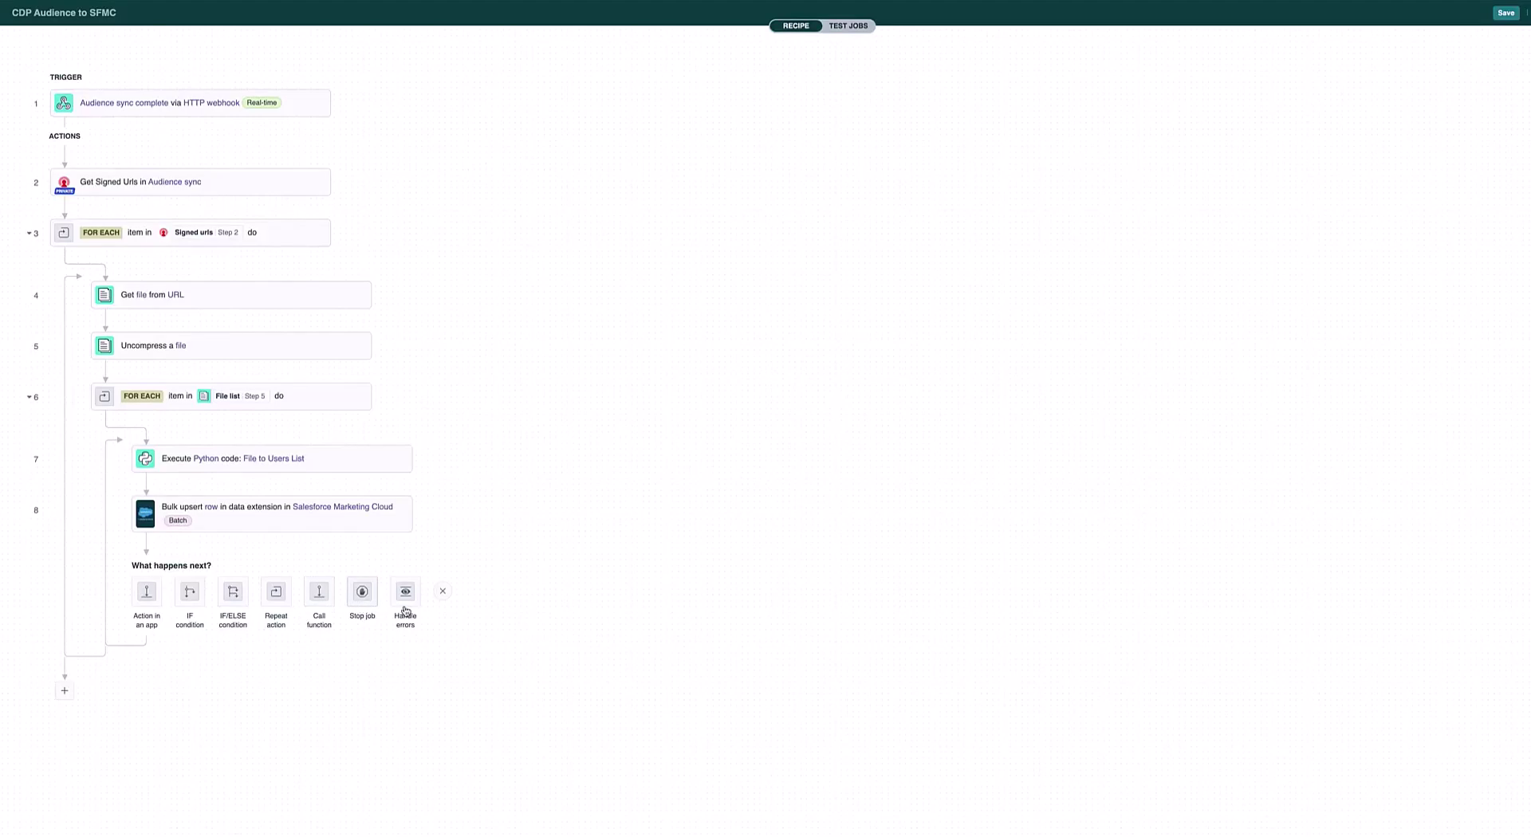
{"action": "left_click", "coordinate": [147, 593]}
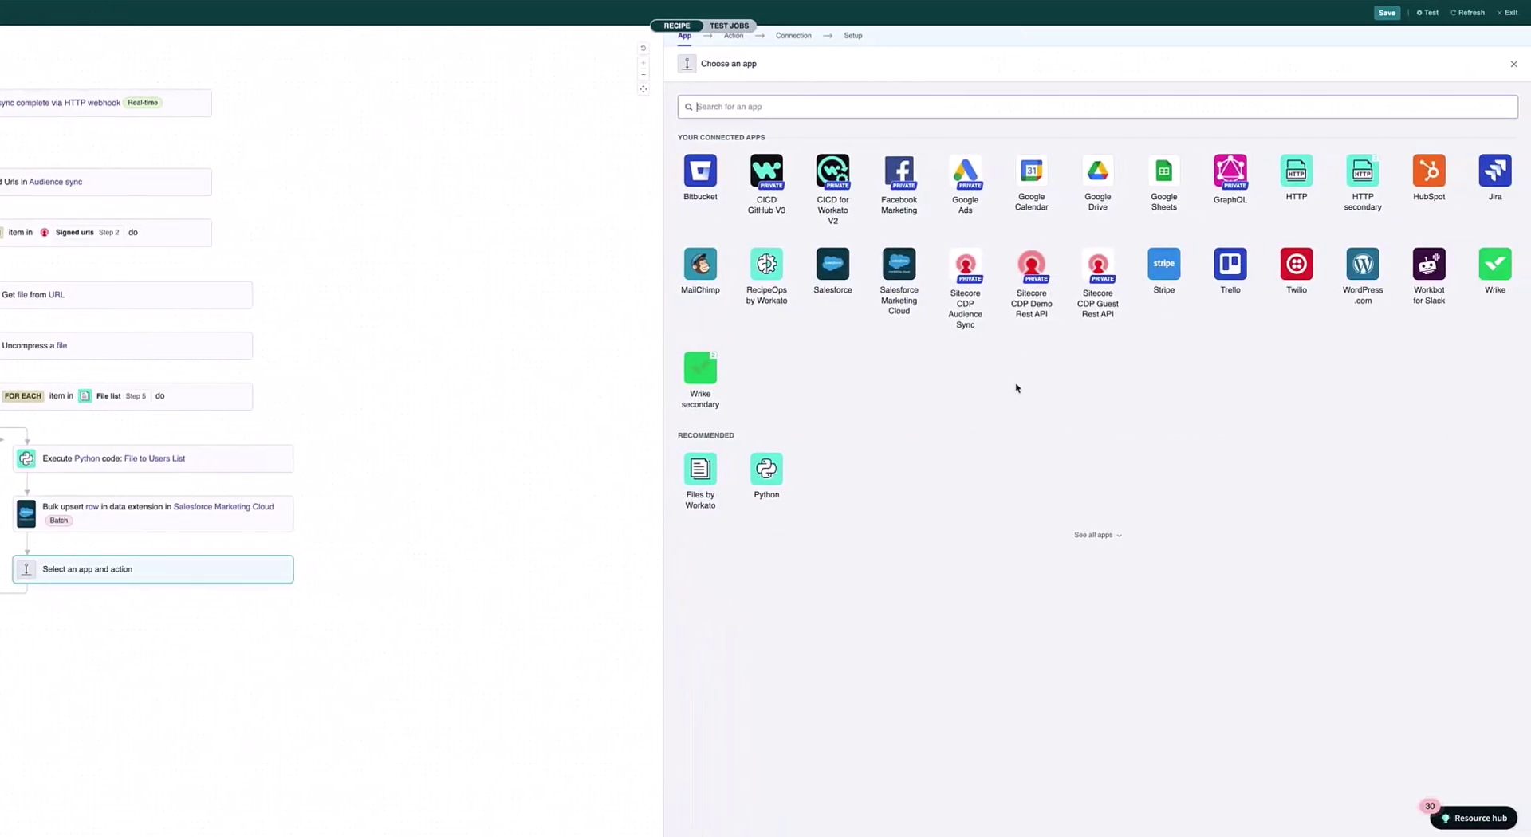
- Browse all available apps and set the new action to Salesforce Marketing Cloud's batch Upsert data extension row
{"action": "left_click", "coordinate": [1092, 538]}
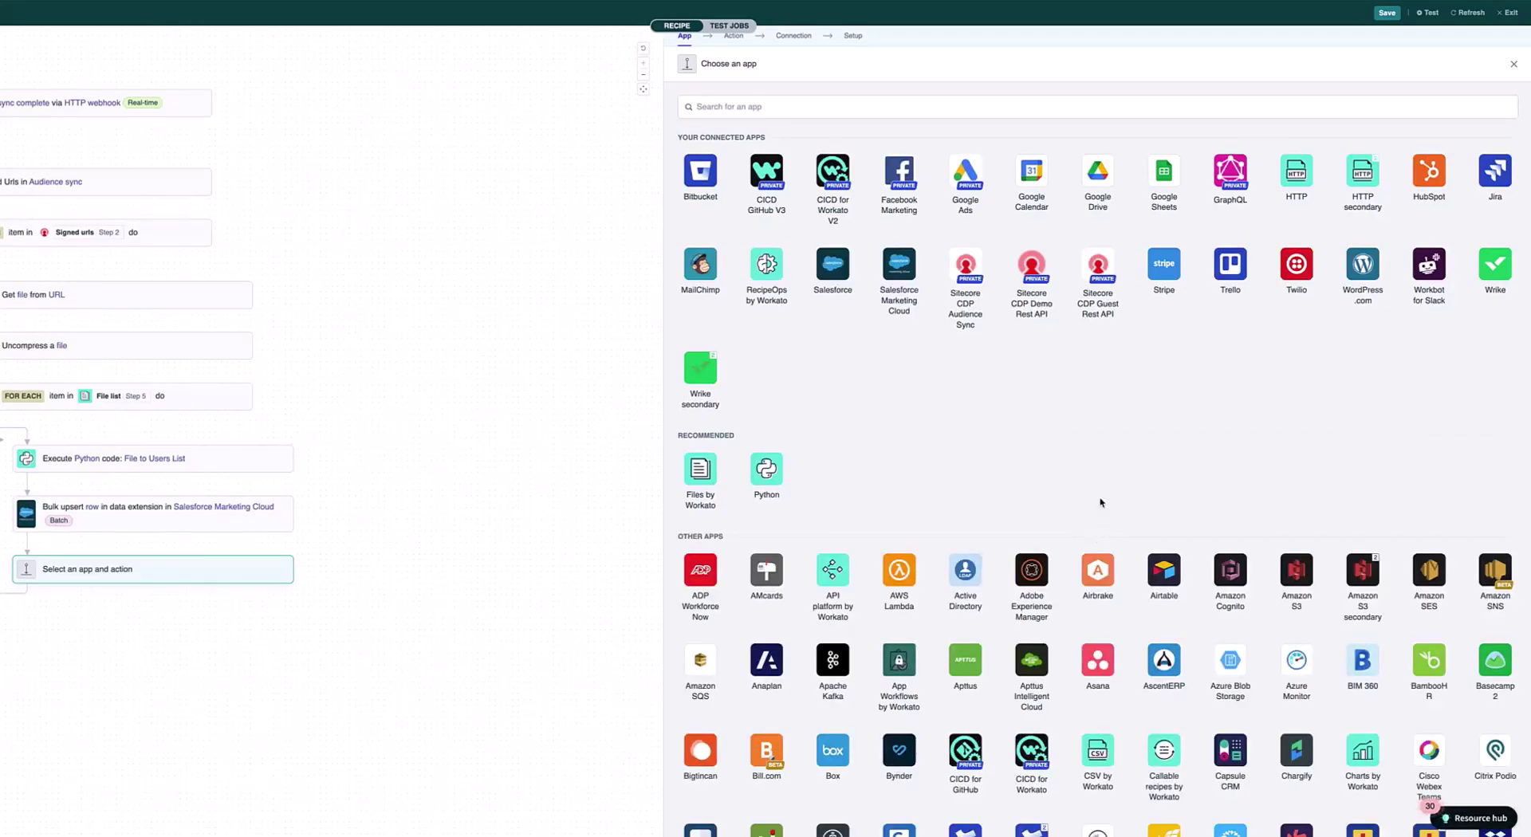
{"action": "scroll", "coordinate": [1100, 502], "scroll_direction": "down", "scroll_amount": 10}
{"action": "scroll", "coordinate": [1100, 503], "scroll_direction": "down", "scroll_amount": 4}
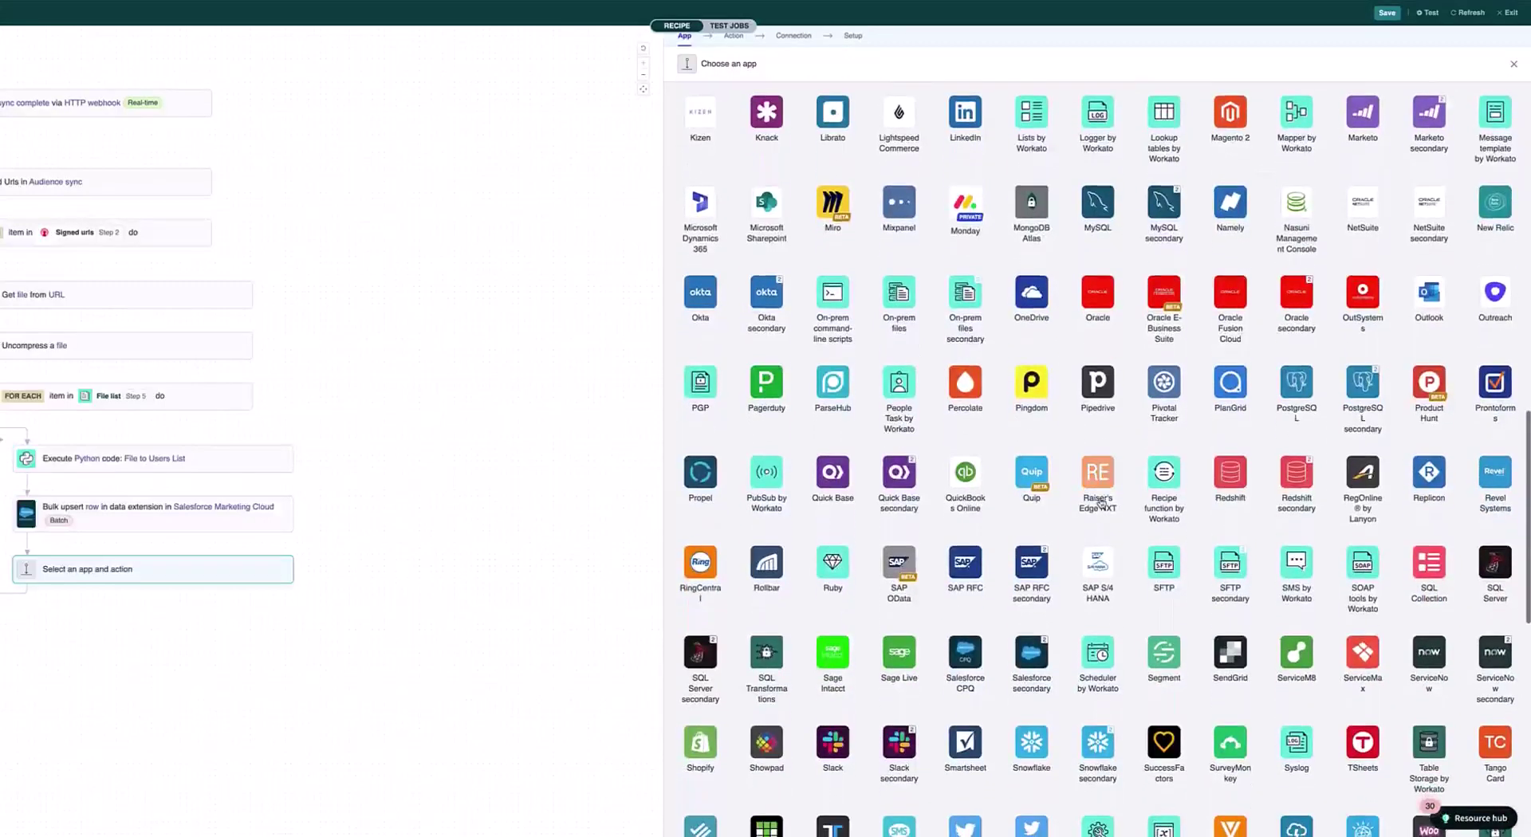
{"action": "scroll", "coordinate": [1100, 502], "scroll_direction": "up", "scroll_amount": 14}
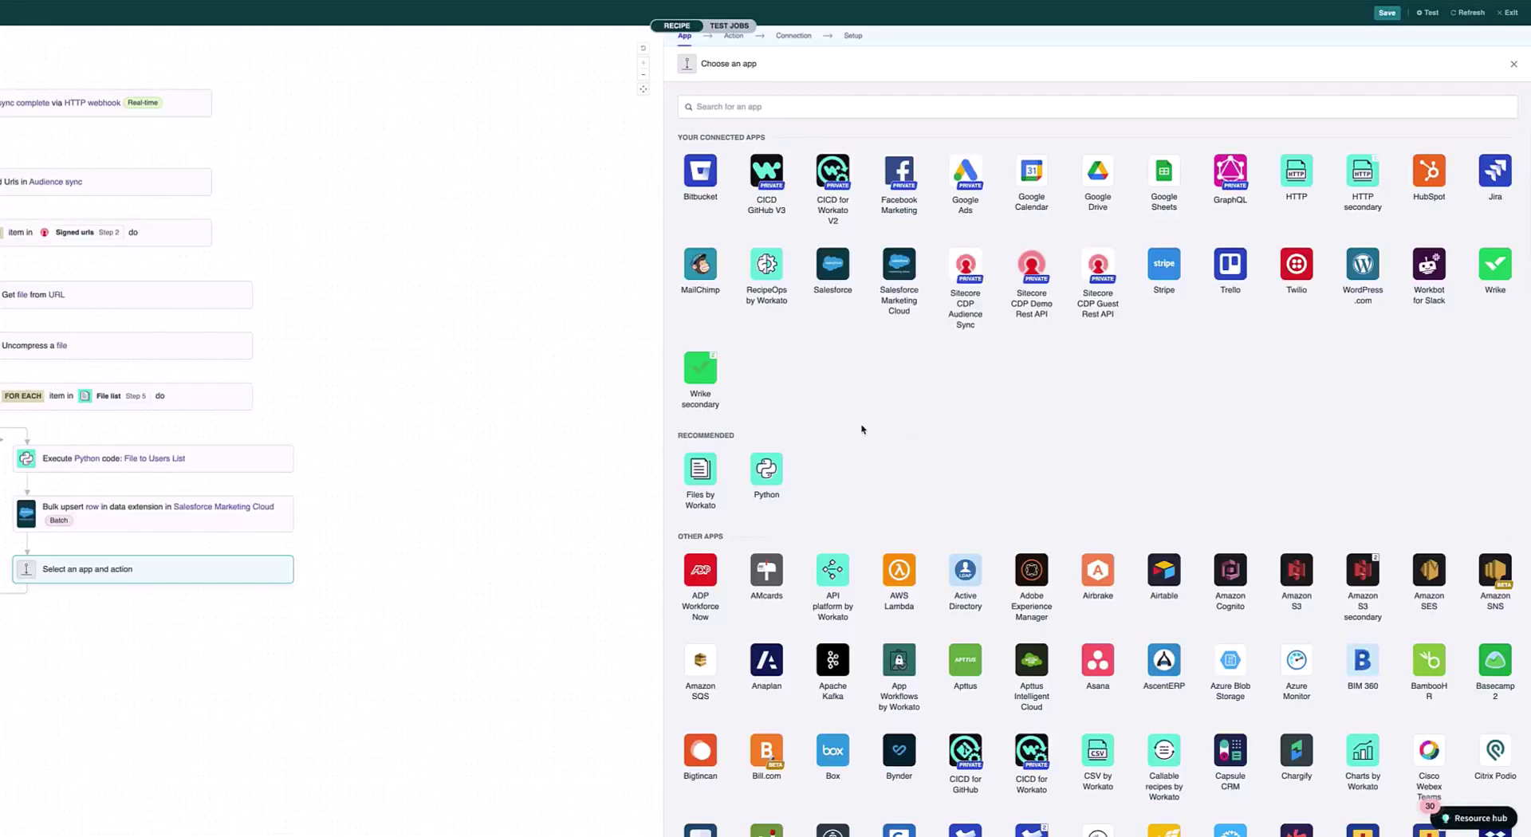
{"action": "left_click", "coordinate": [904, 275]}
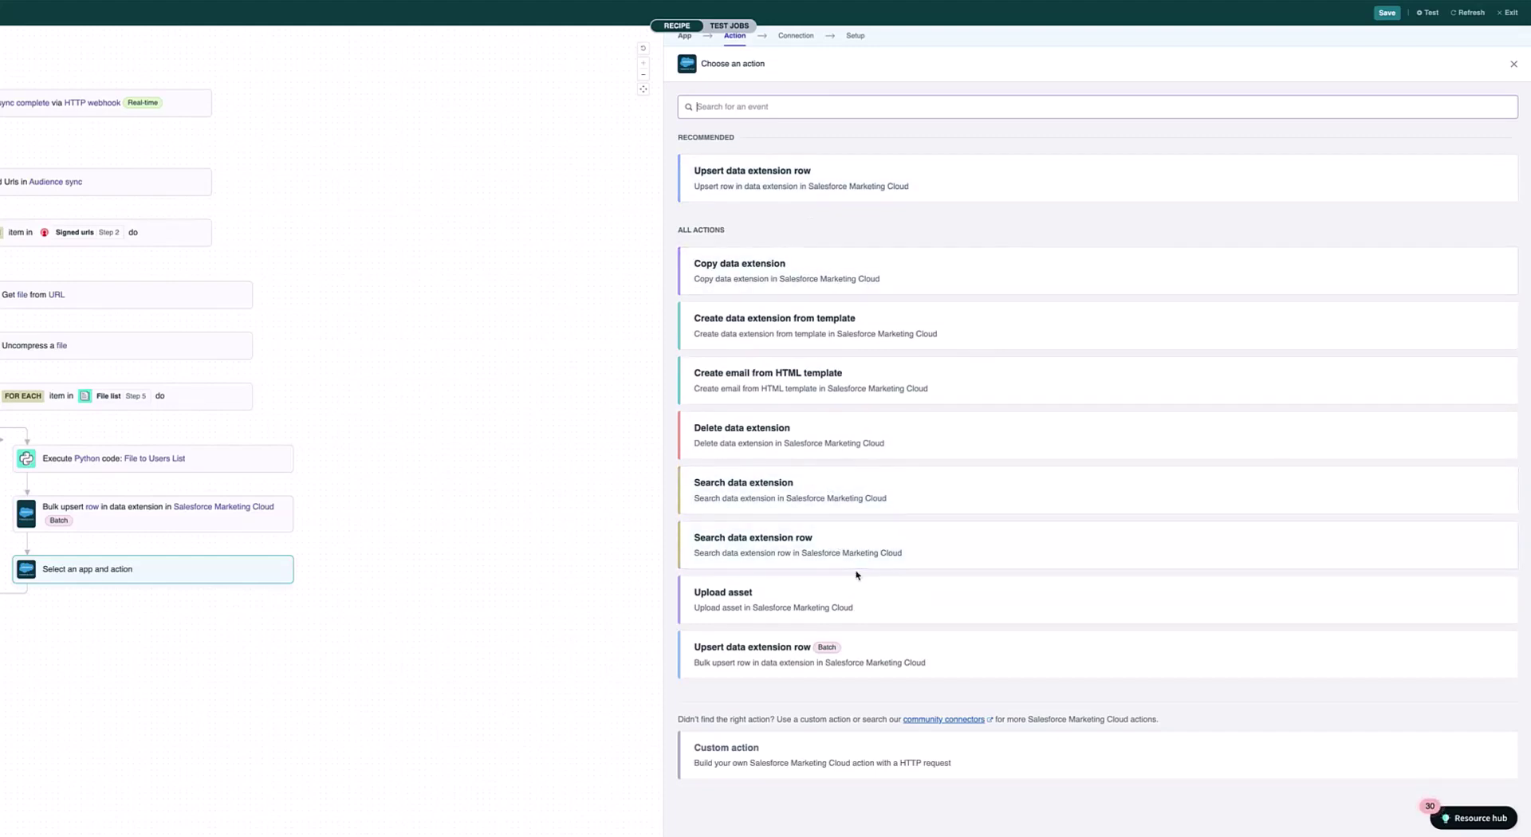
{"action": "left_click", "coordinate": [908, 654]}
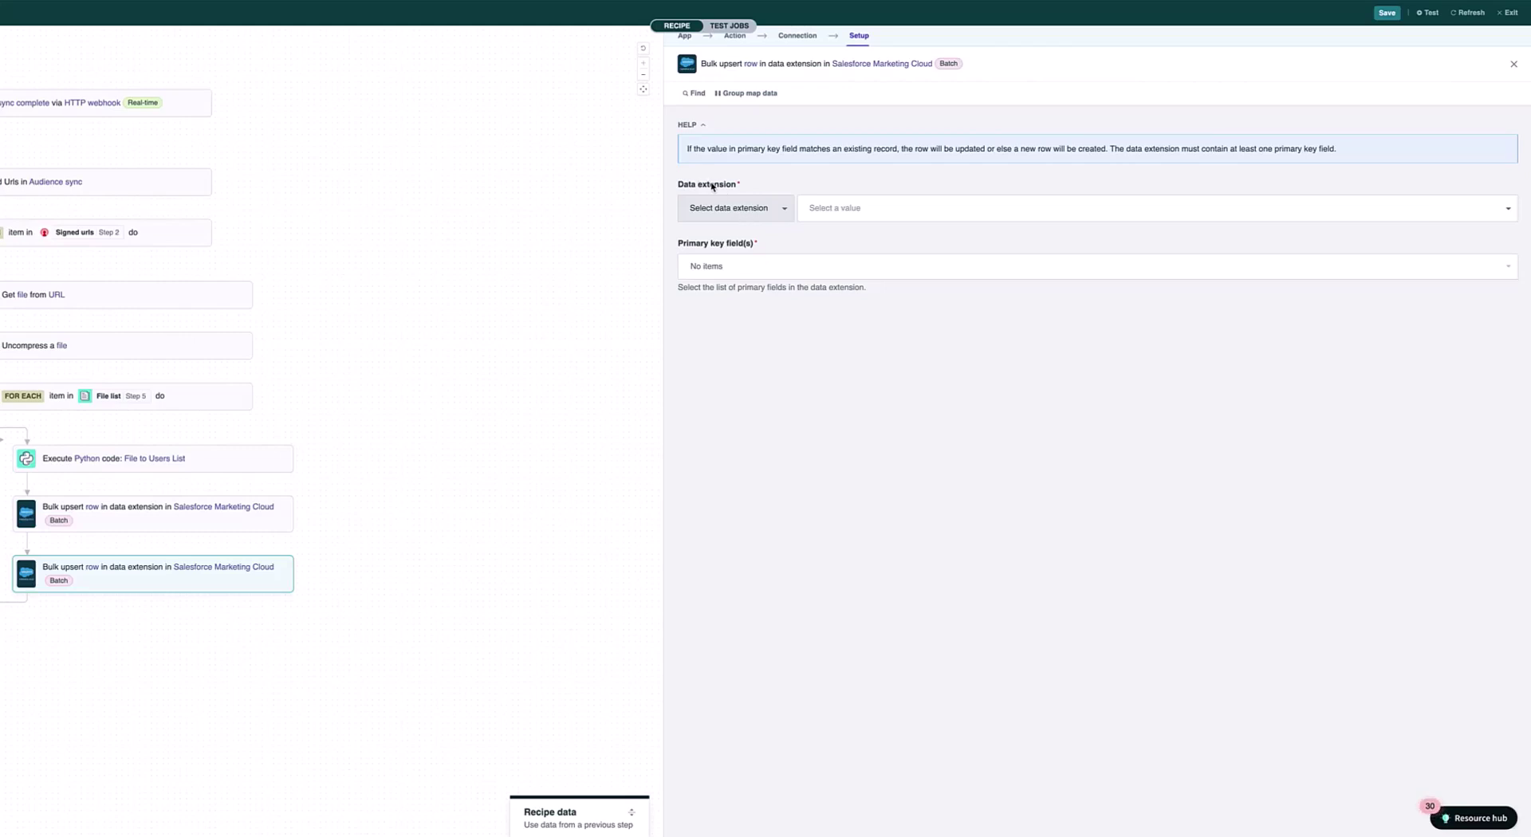
- Set the new upsert action's data extension to CDP Batch Import and its primary key field to email
{"action": "left_click", "coordinate": [815, 207]}
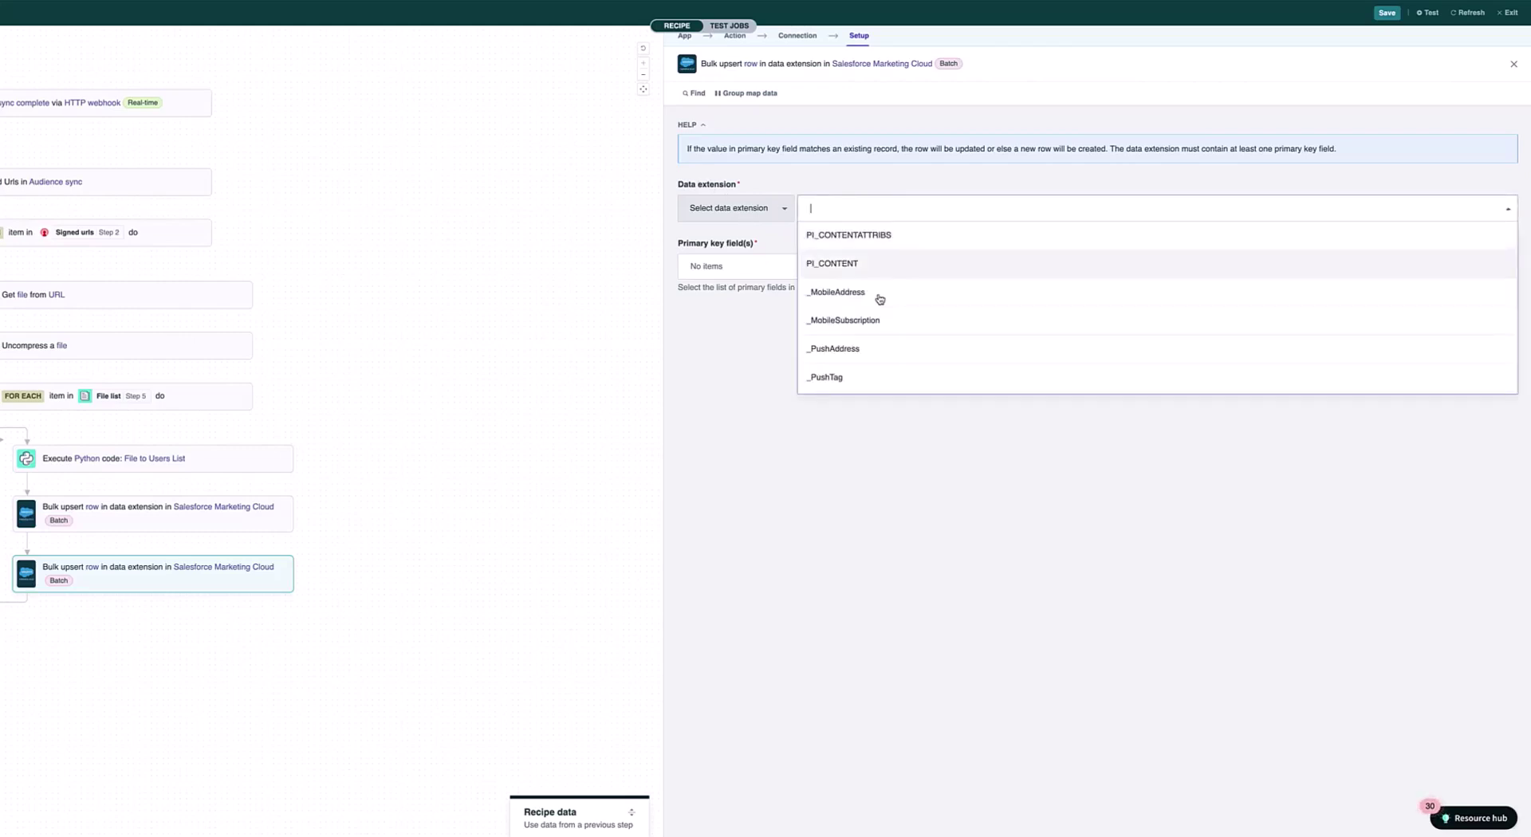
{"action": "scroll", "coordinate": [880, 300], "scroll_direction": "down", "scroll_amount": 3}
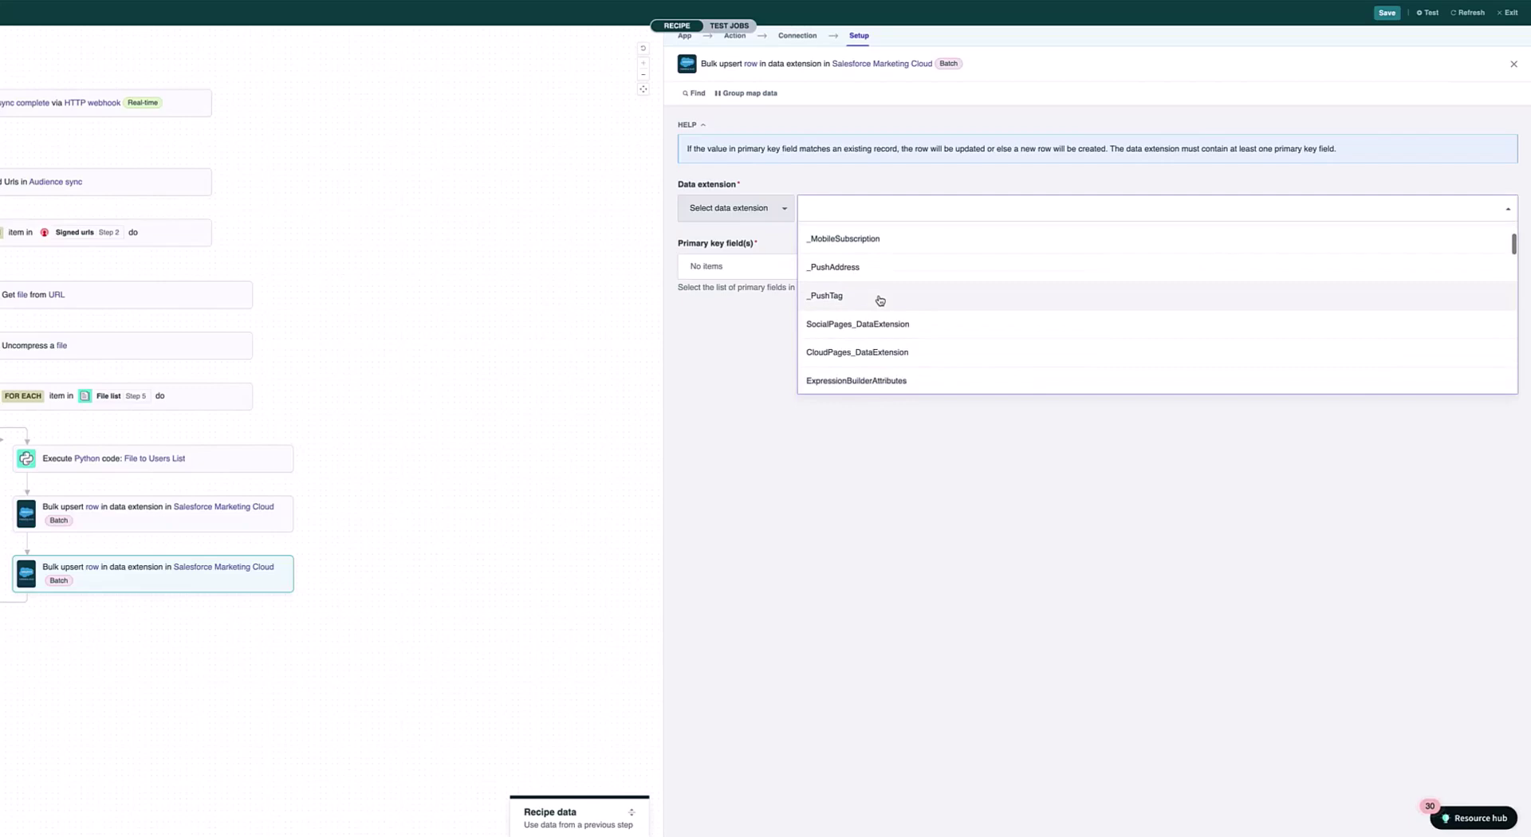
{"action": "scroll", "coordinate": [880, 300], "scroll_direction": "down", "scroll_amount": 4}
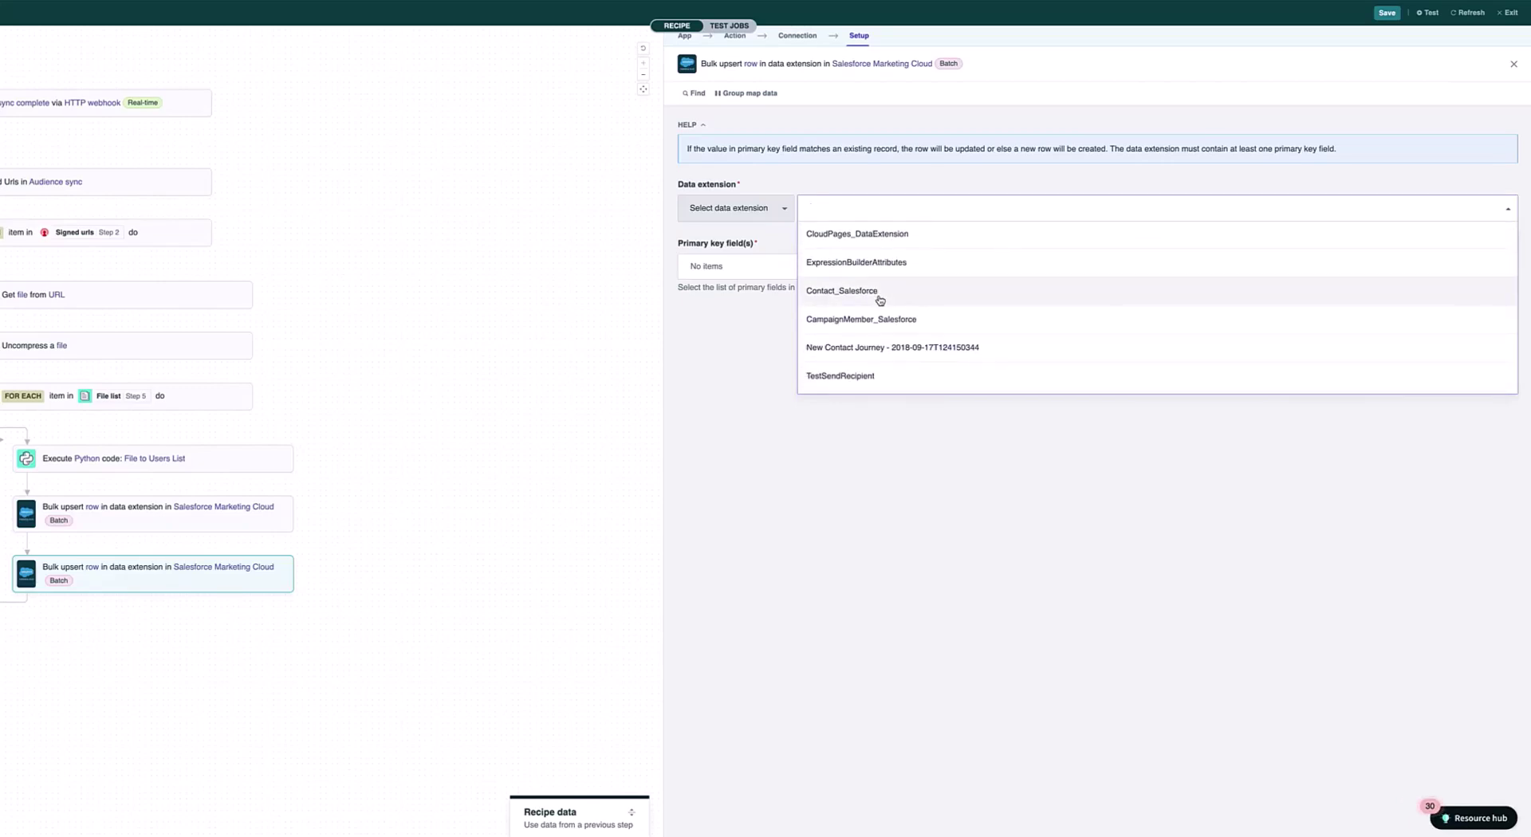
{"action": "scroll", "coordinate": [880, 300], "scroll_direction": "down", "scroll_amount": 15}
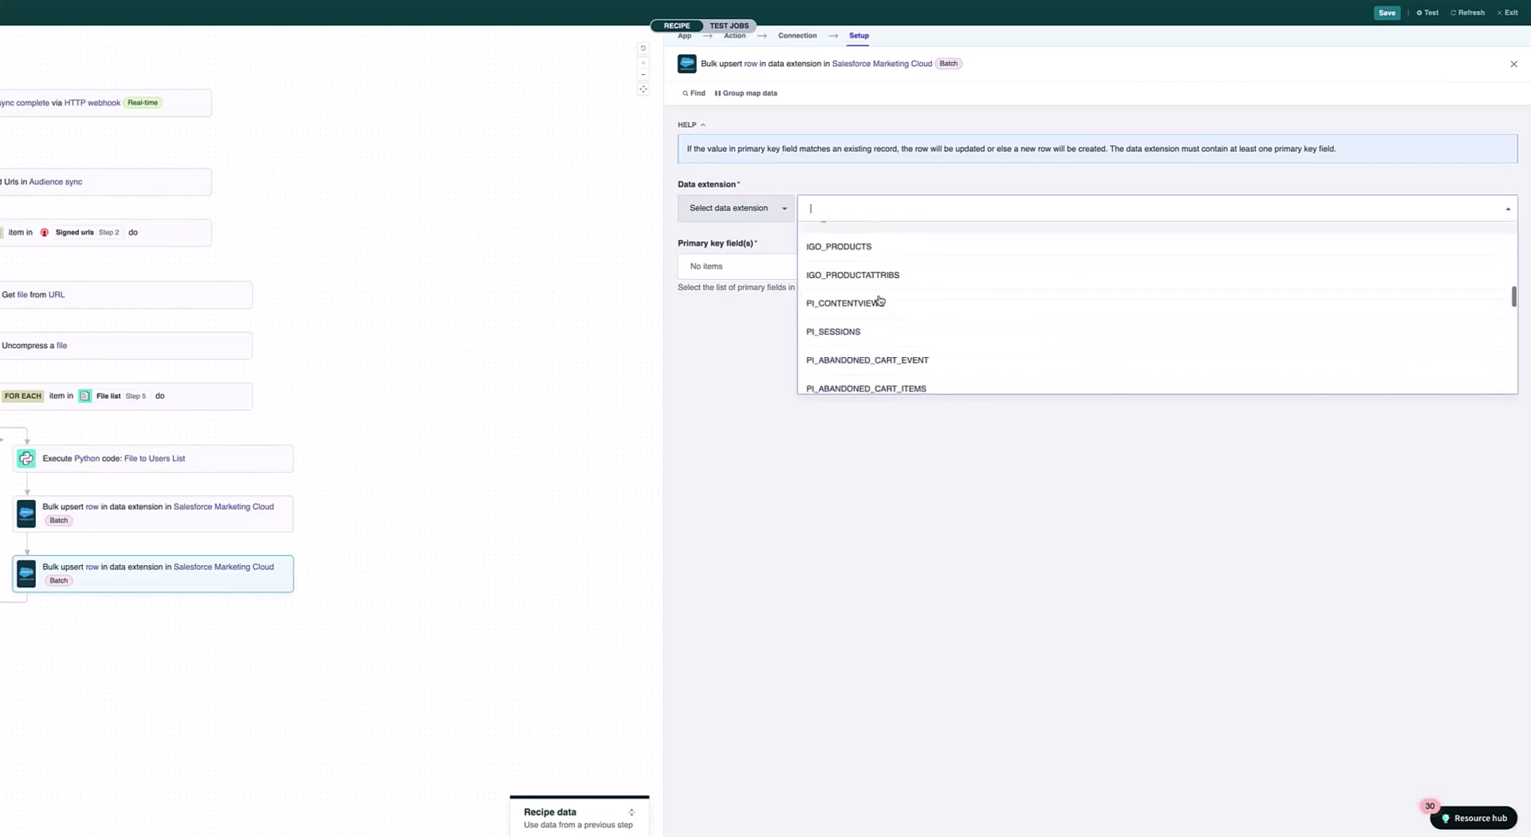
{"action": "scroll", "coordinate": [880, 300], "scroll_direction": "down", "scroll_amount": 15}
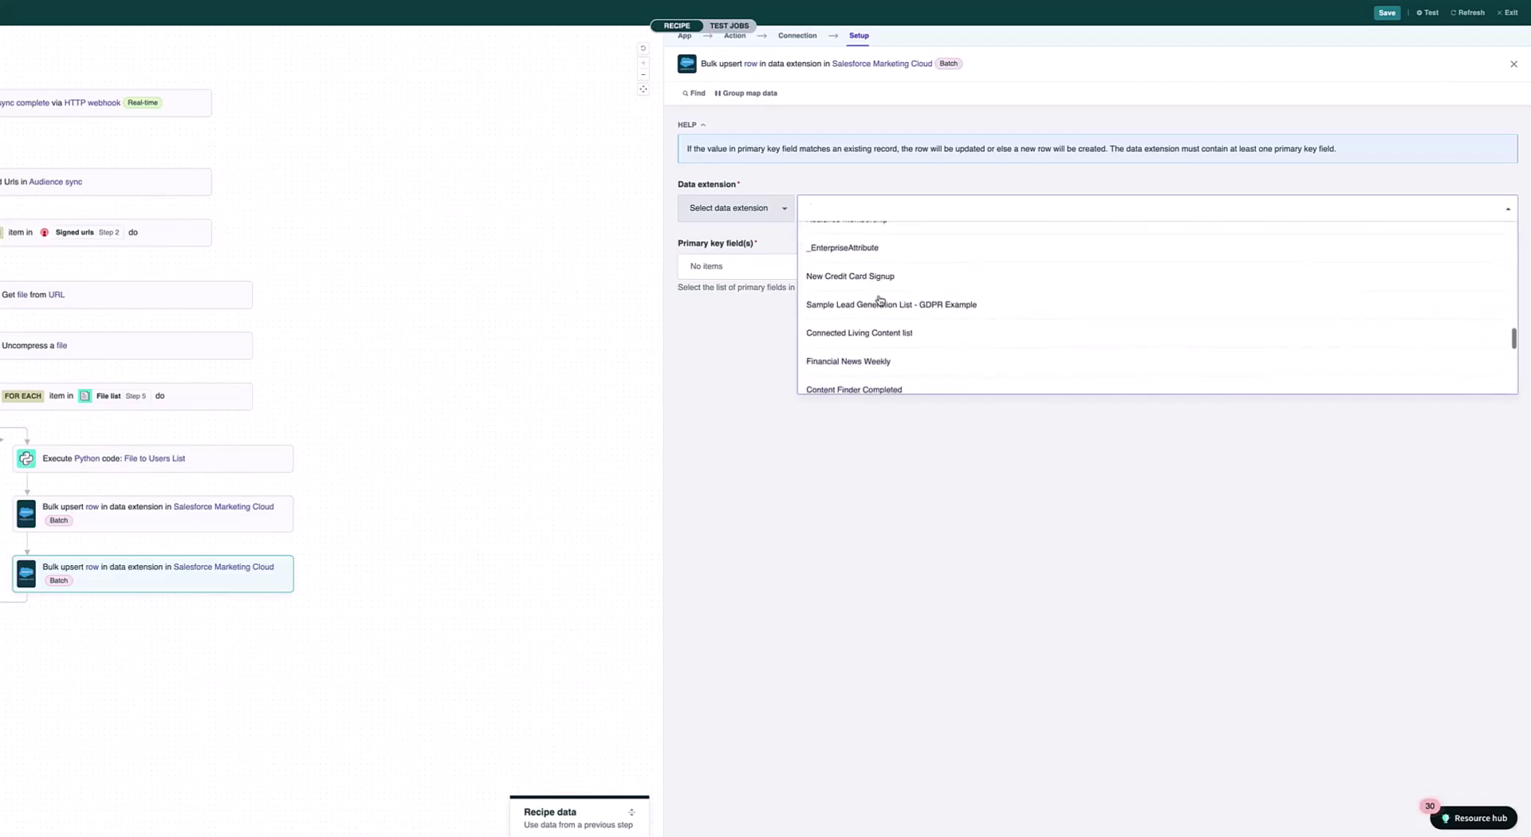
{"action": "scroll", "coordinate": [881, 300], "scroll_direction": "down", "scroll_amount": 10}
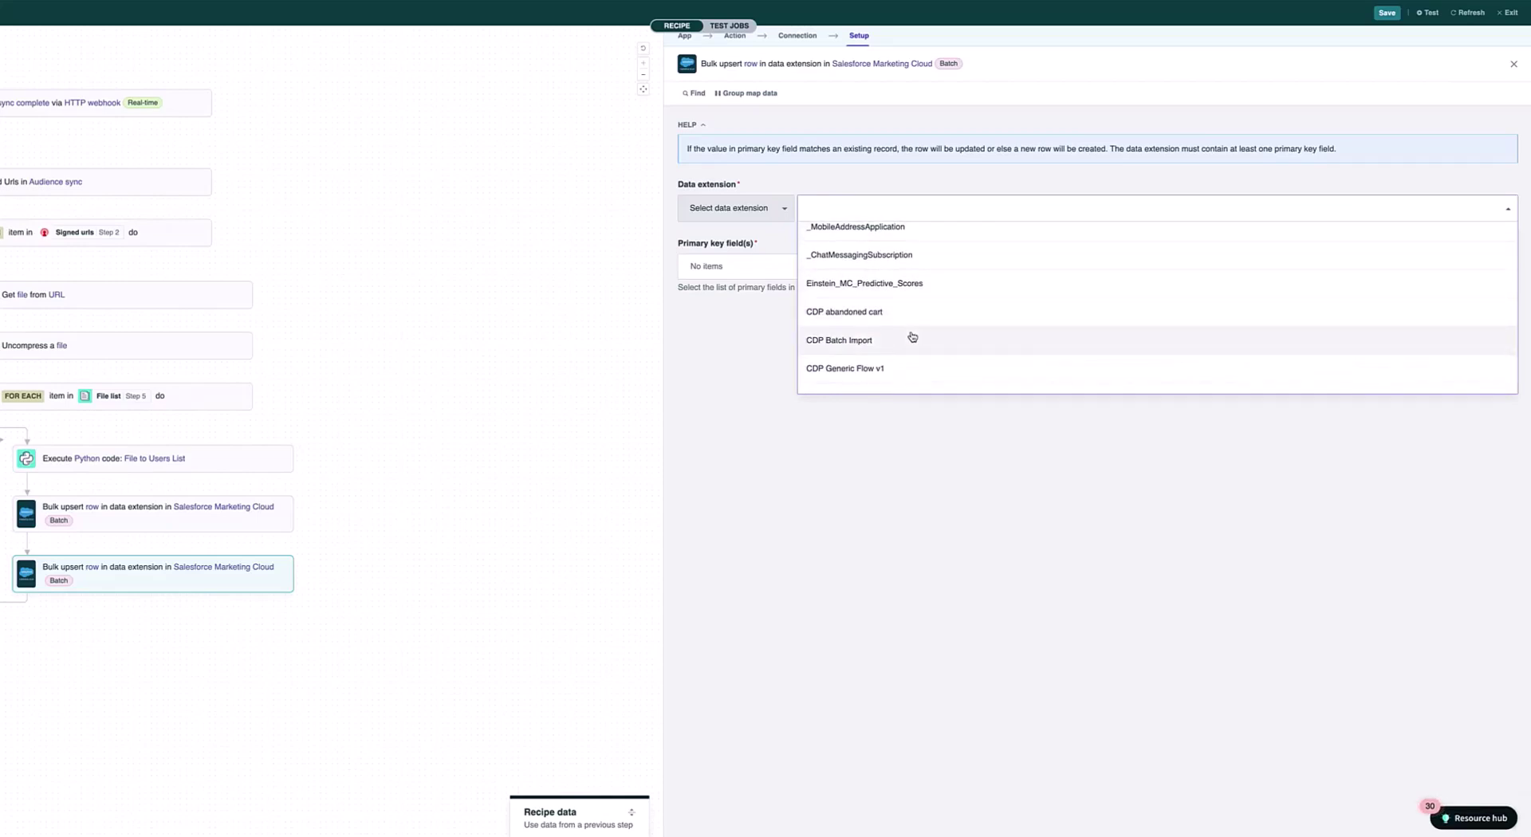
{"action": "left_click", "coordinate": [834, 348]}
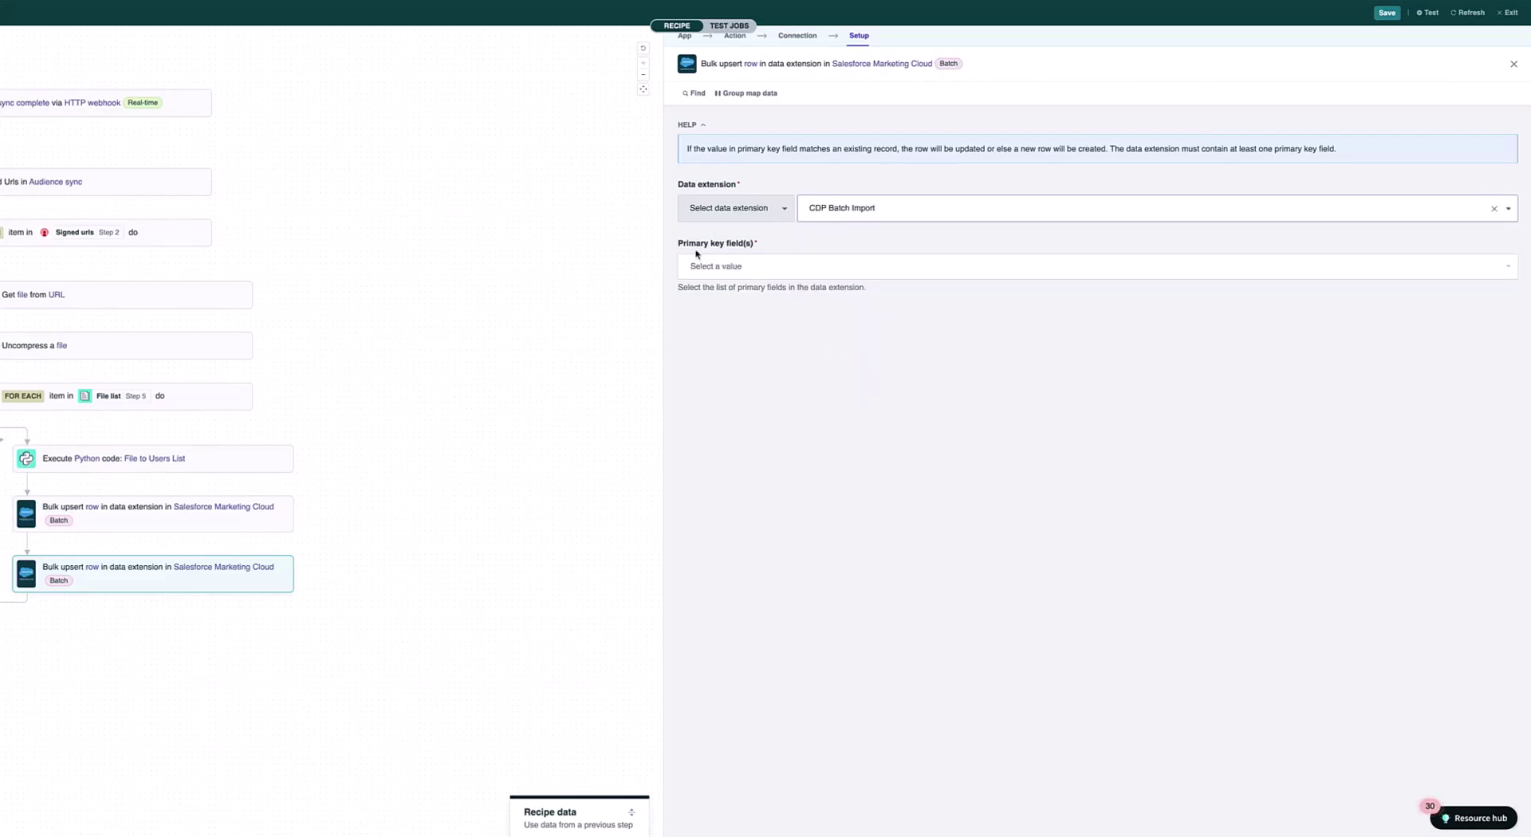
{"action": "left_click", "coordinate": [738, 275]}
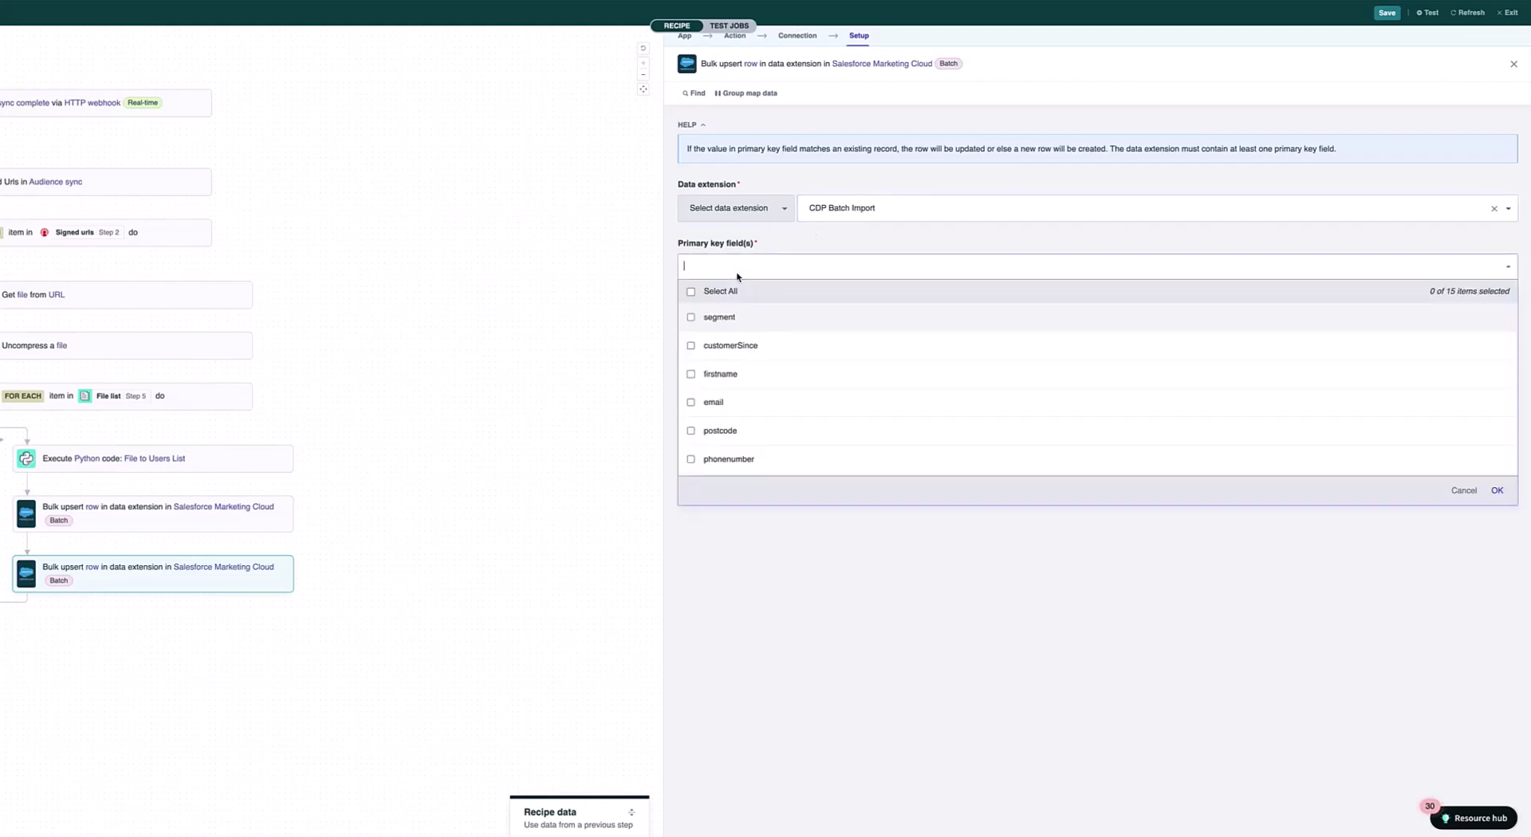
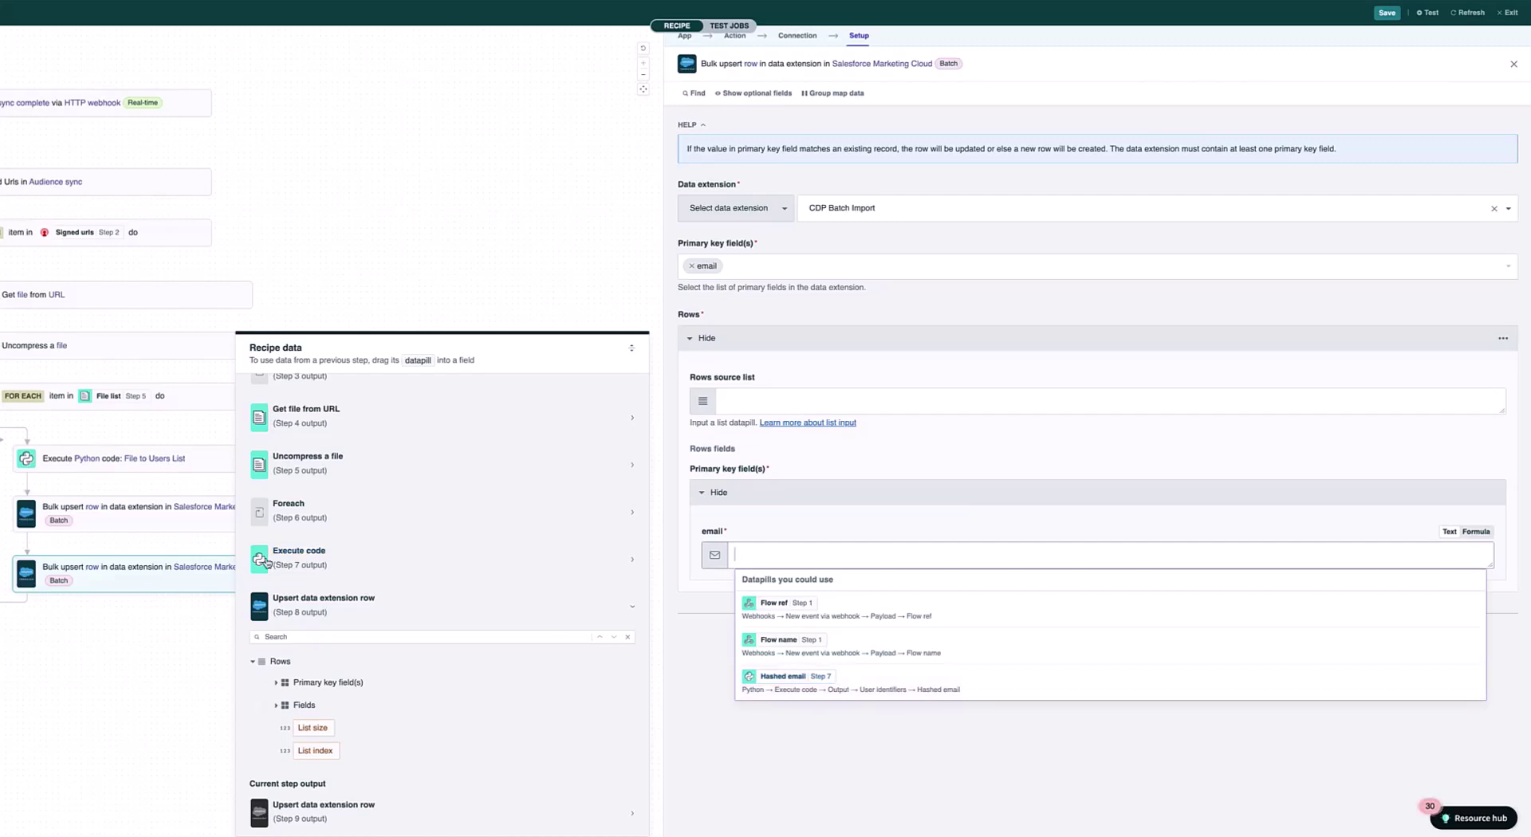
- Map the Execute code step's Hashed email output from User identifiers to the email primary key field
{"action": "left_click", "coordinate": [288, 556]}
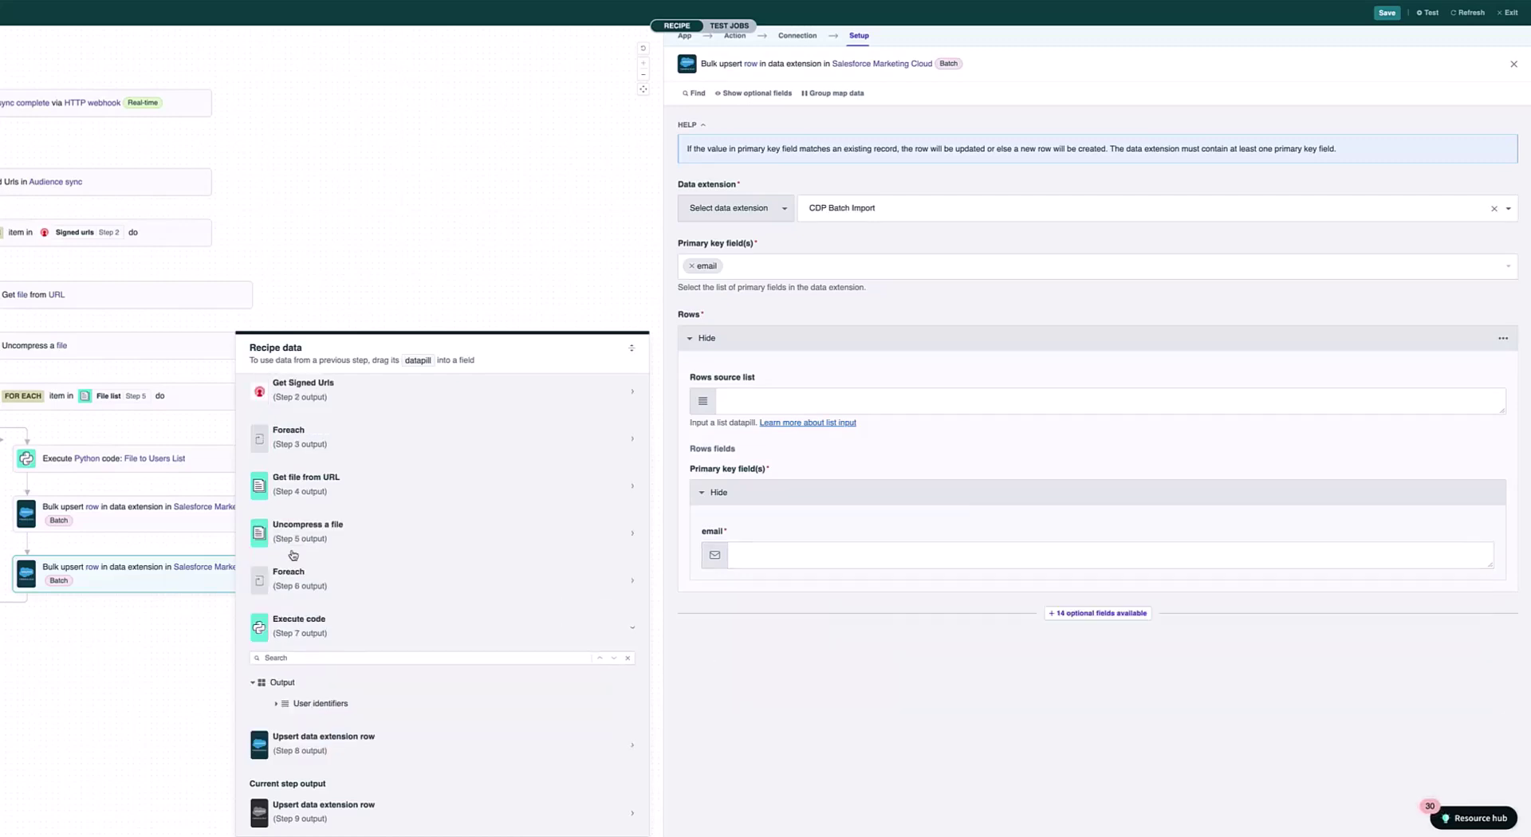
{"action": "left_click", "coordinate": [275, 704]}
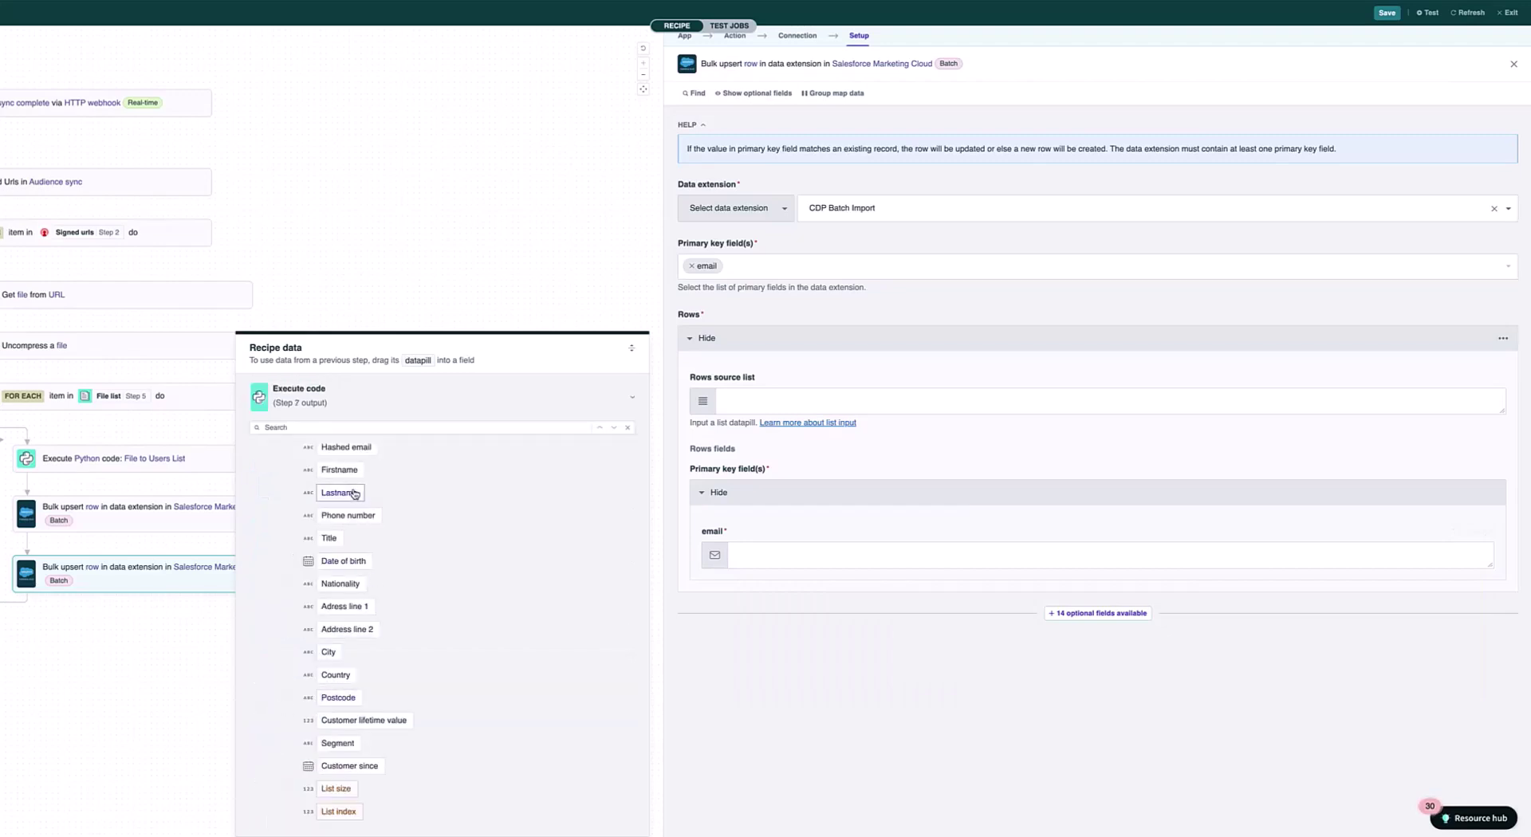
{"action": "scroll", "coordinate": [351, 550], "scroll_direction": "up", "scroll_amount": 3}
{"action": "scroll", "coordinate": [340, 682], "scroll_direction": "down", "scroll_amount": 1}
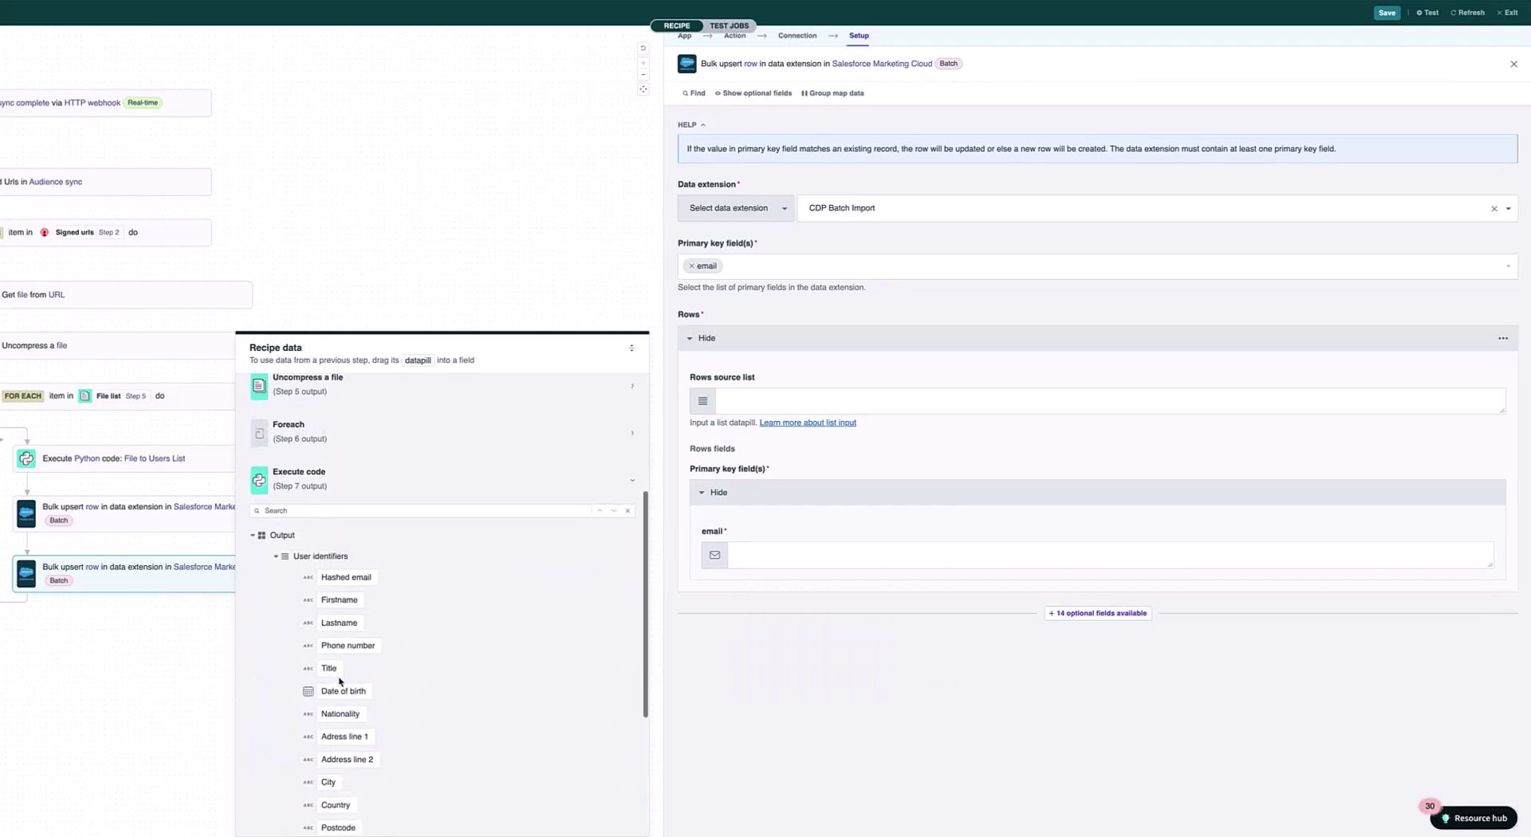
{"action": "scroll", "coordinate": [422, 664], "scroll_direction": "down", "scroll_amount": 1}
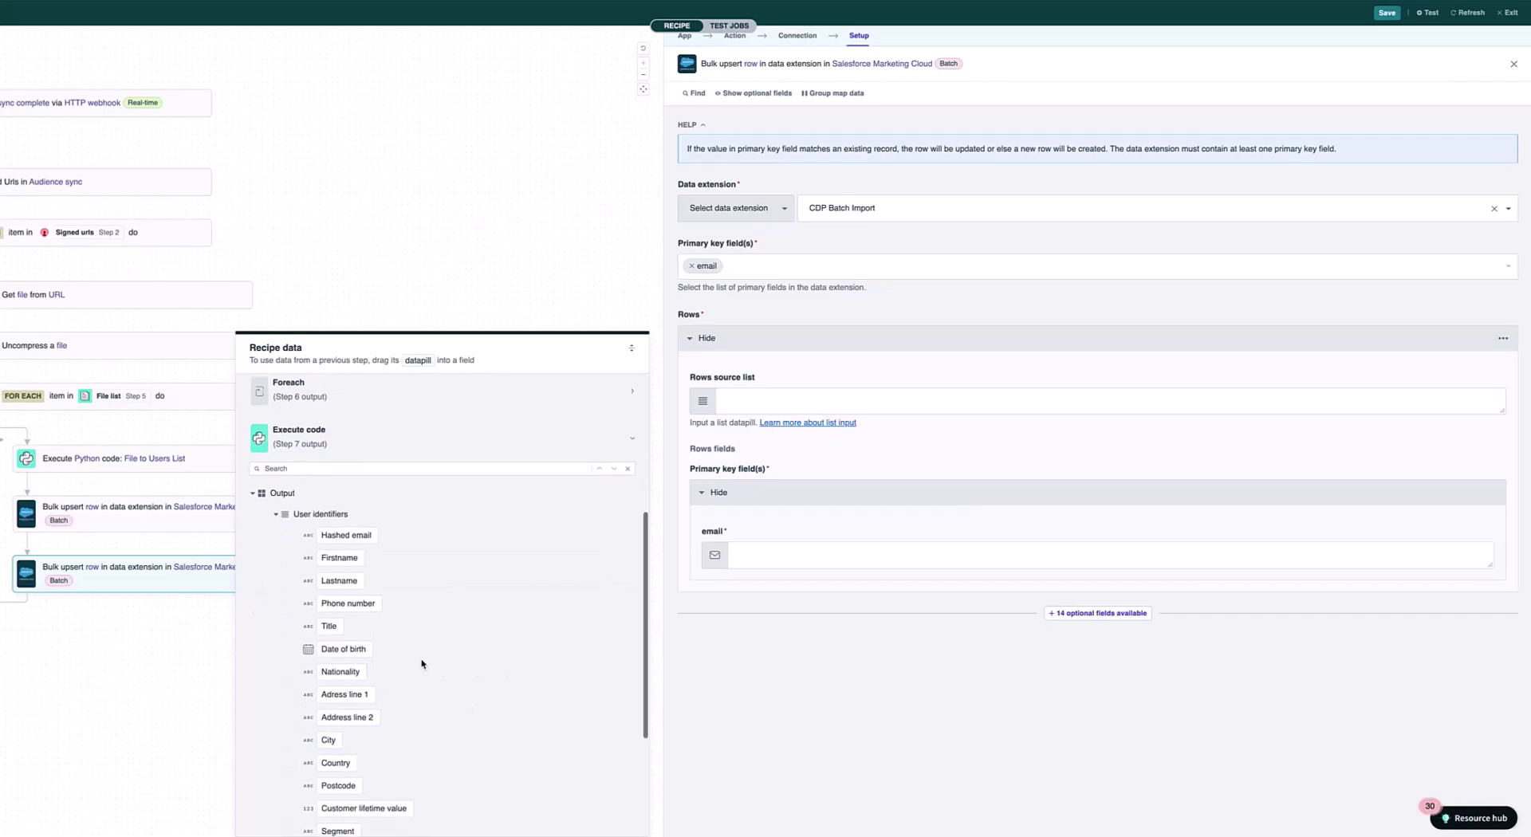
{"action": "left_click_drag", "start_coordinate": [347, 535], "coordinate": [758, 557]}
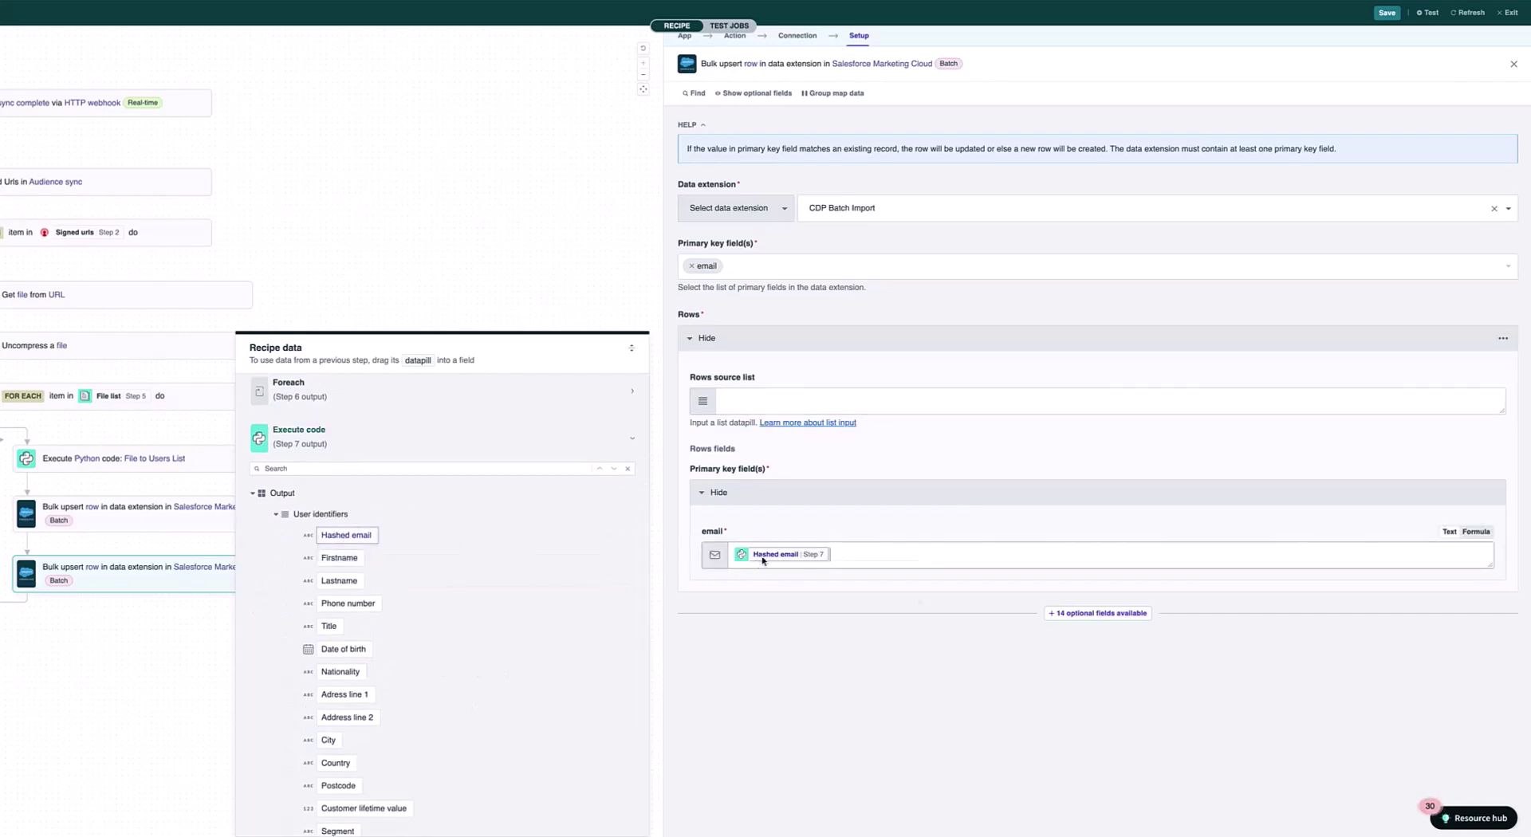
- Add all optional row fields to the new upsert action and expand its Fields section
{"action": "left_click", "coordinate": [1101, 613]}
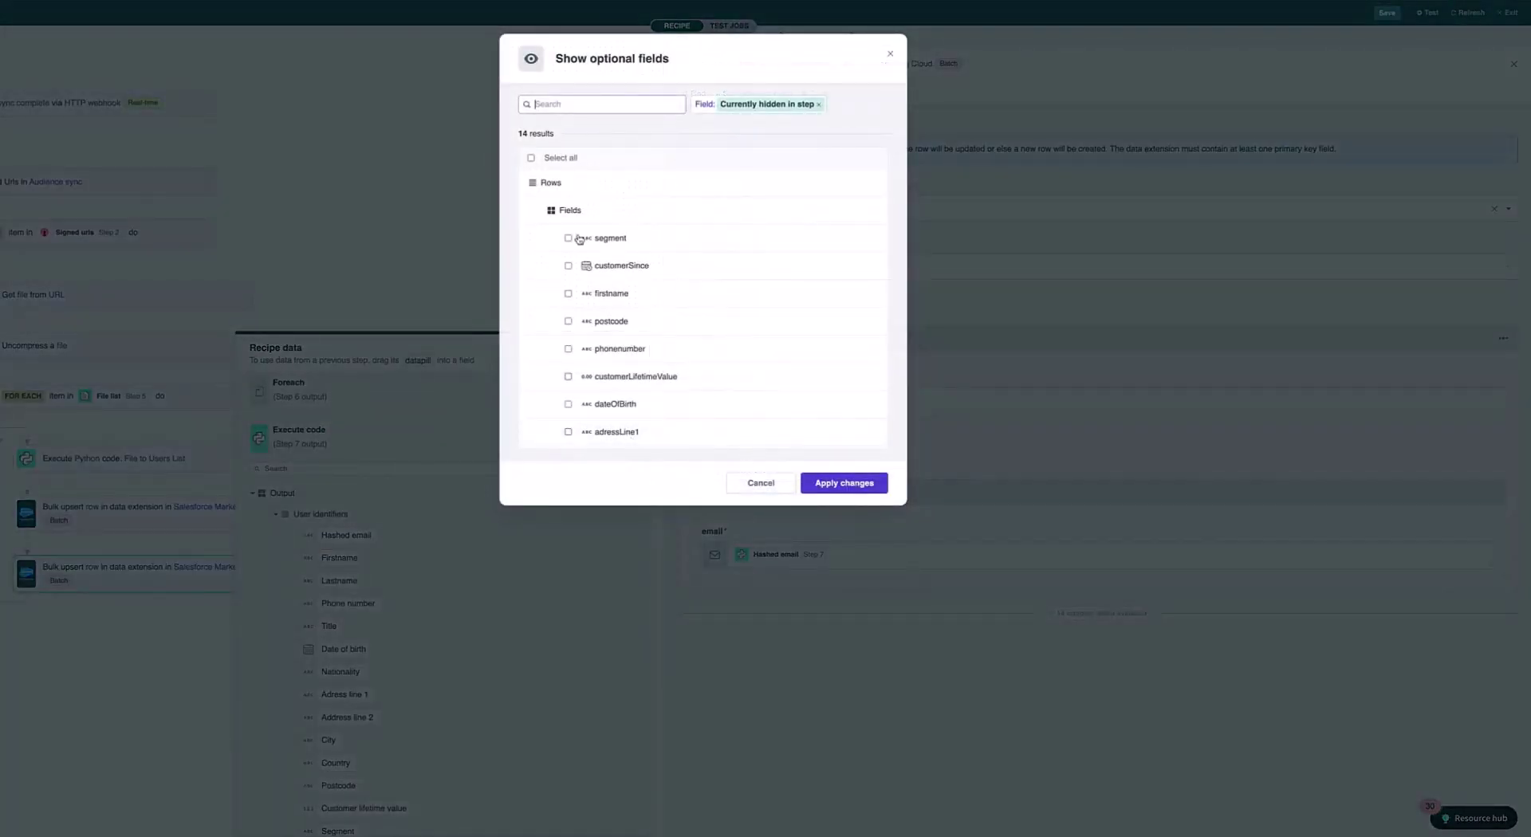
{"action": "left_click", "coordinate": [531, 158]}
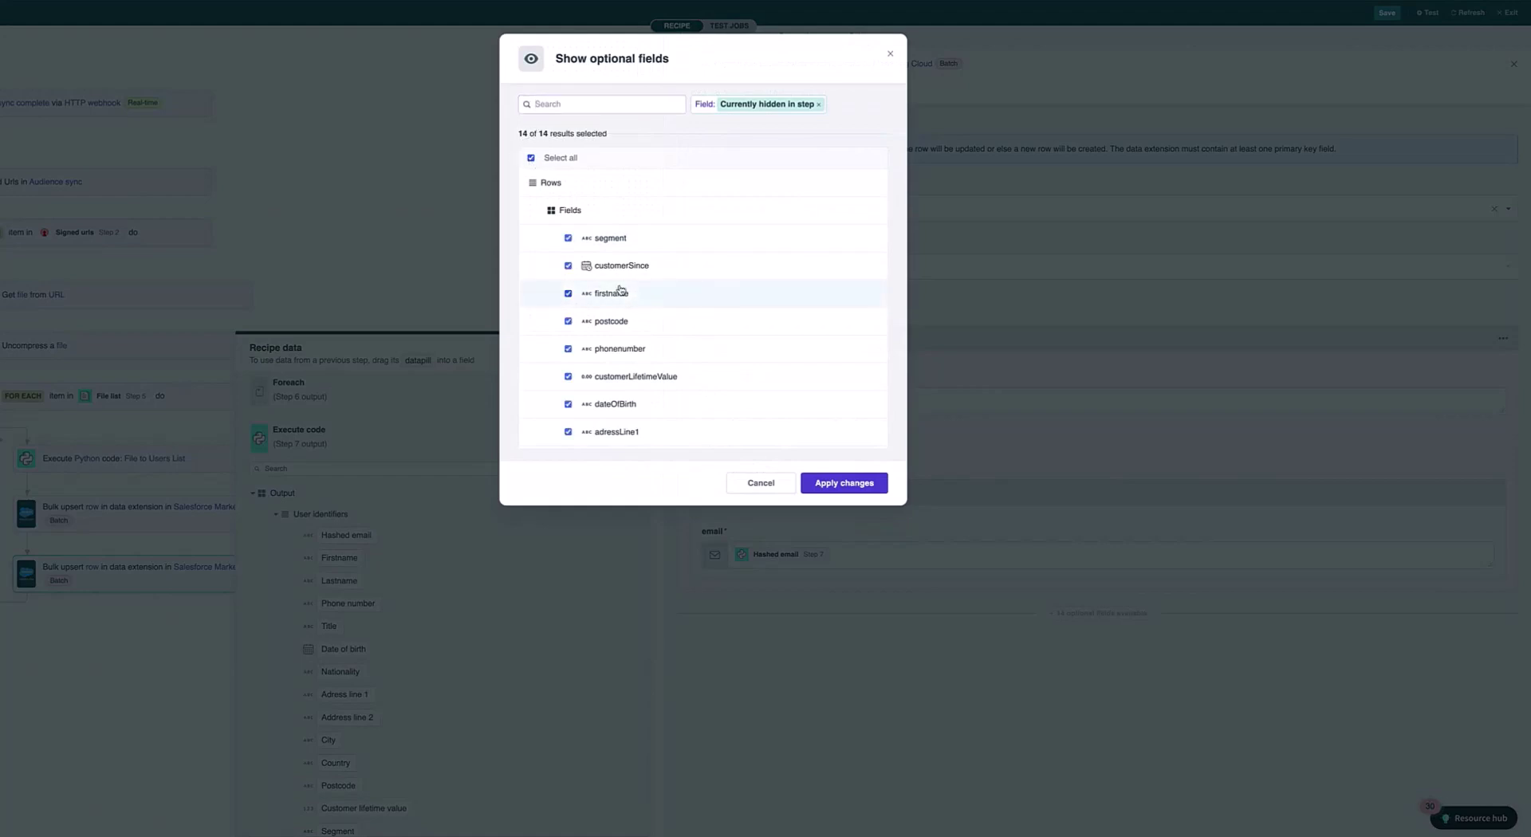
{"action": "left_click", "coordinate": [837, 488]}
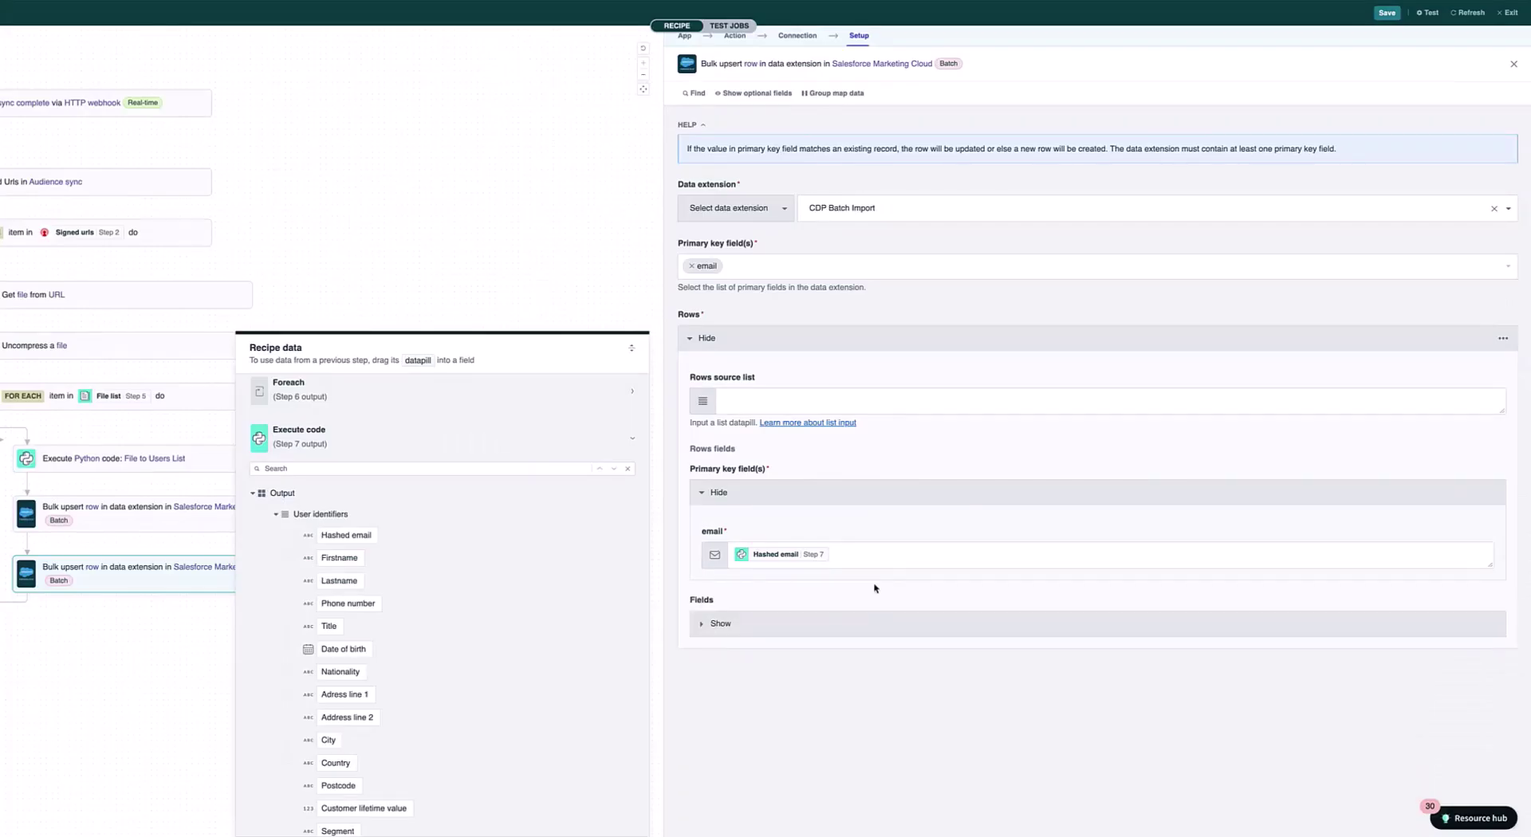
{"action": "left_click", "coordinate": [789, 627]}
{"action": "scroll", "coordinate": [898, 612], "scroll_direction": "down", "scroll_amount": 5}
- Map the Execute code step's Segment, Customer since, Firstname and Postcode outputs to the segment, customerSince, firstname and postcode fields
{"action": "left_click", "coordinate": [755, 259]}
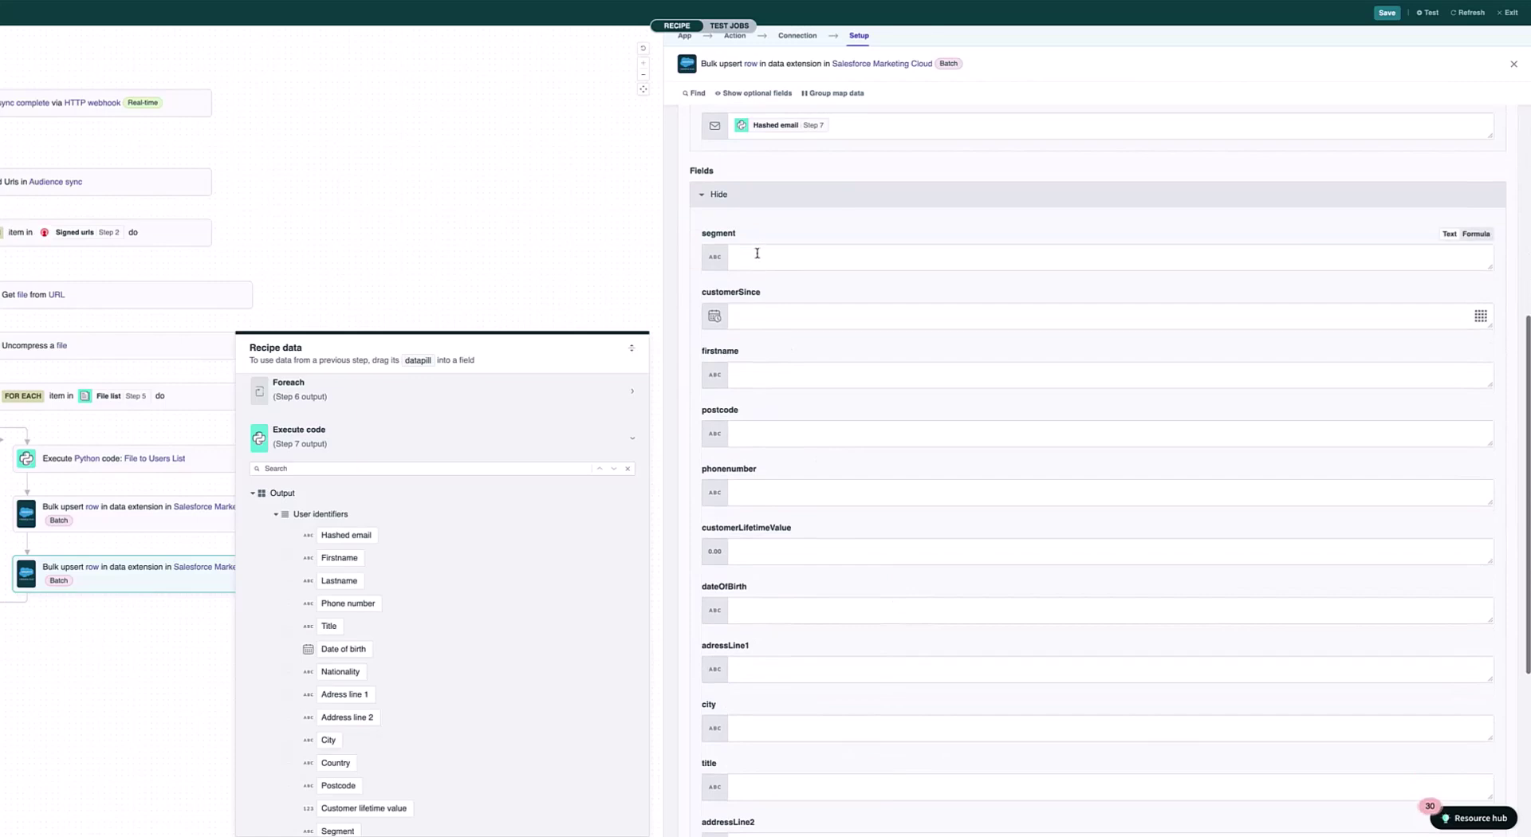
{"action": "left_click", "coordinate": [793, 384]}
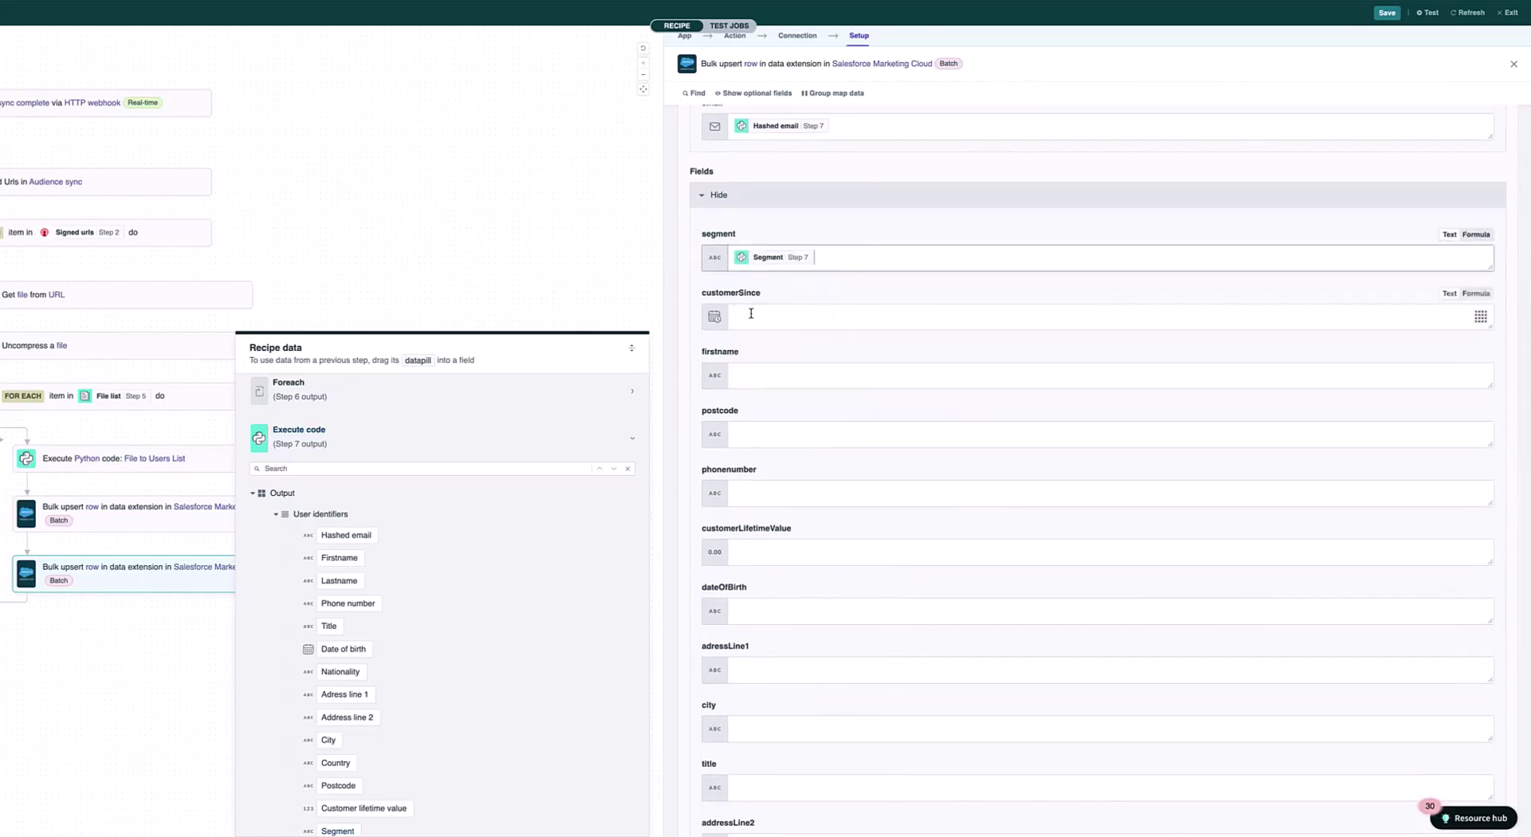
{"action": "left_click", "coordinate": [766, 317]}
{"action": "left_click", "coordinate": [777, 437]}
{"action": "left_click", "coordinate": [758, 383]}
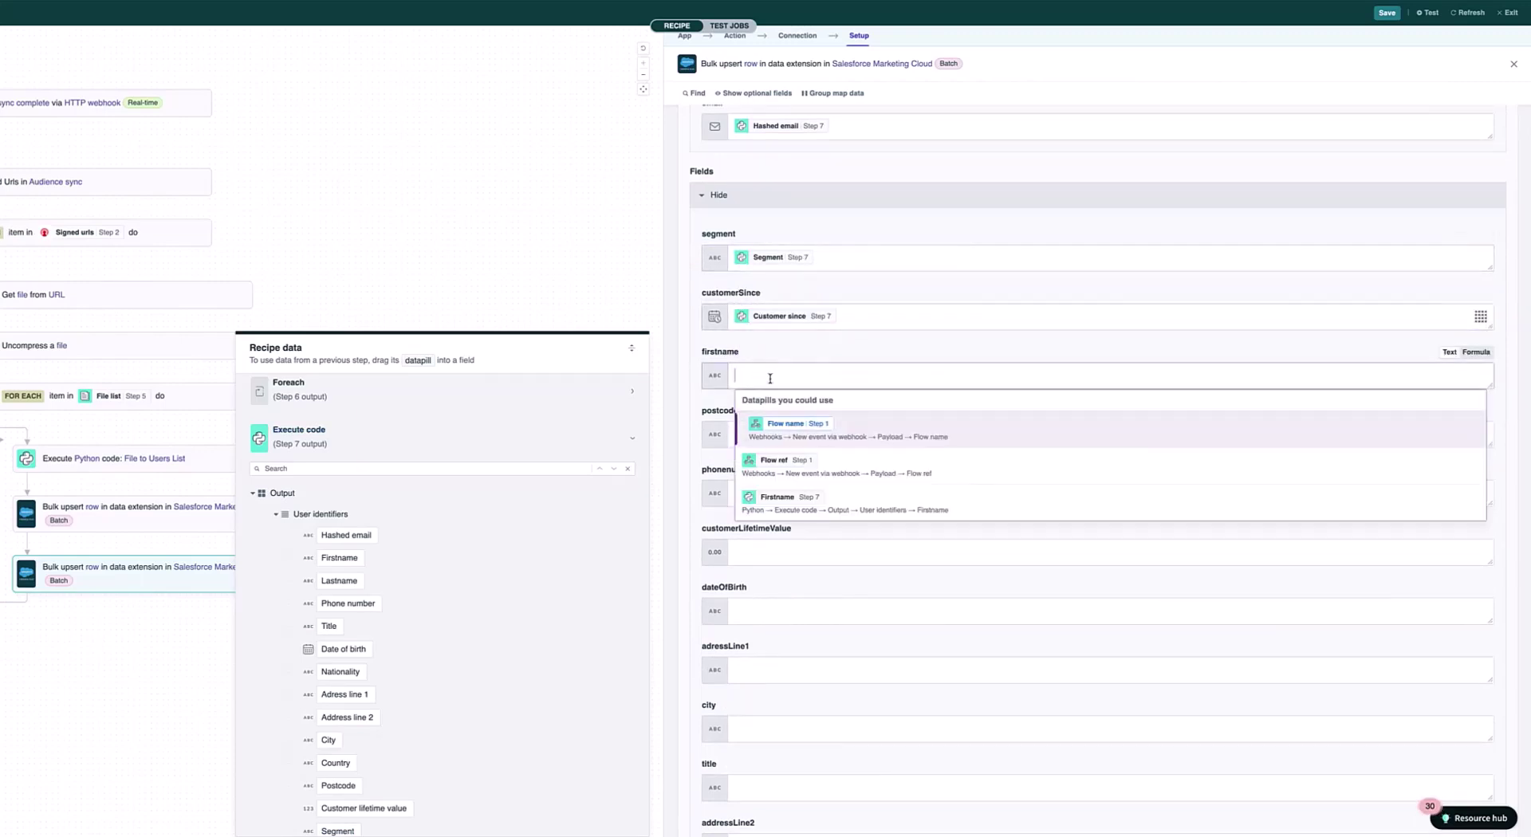
{"action": "left_click", "coordinate": [767, 499]}
{"action": "left_click", "coordinate": [743, 435]}
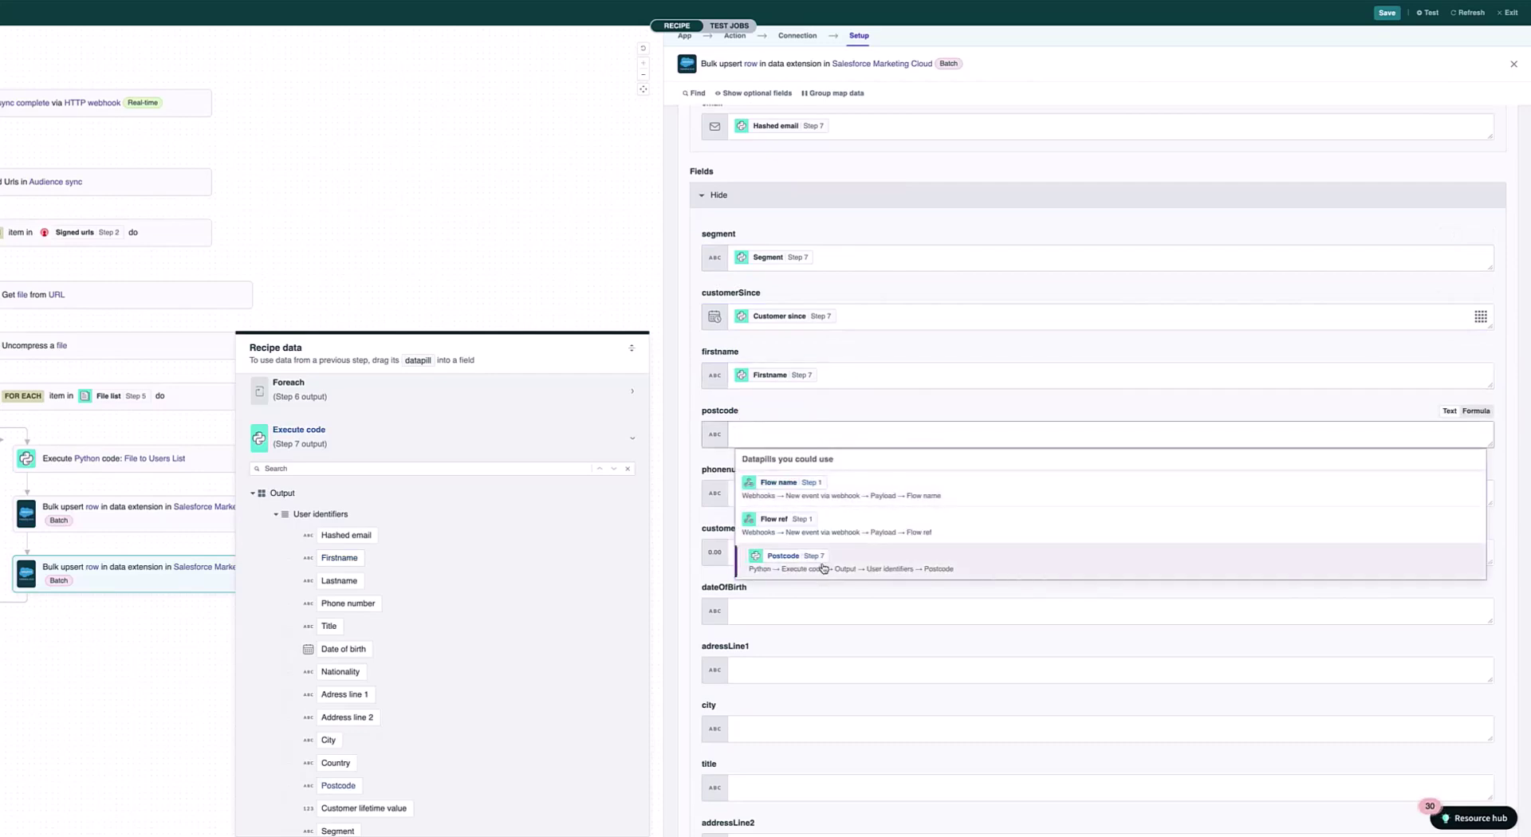
{"action": "left_click", "coordinate": [821, 562]}
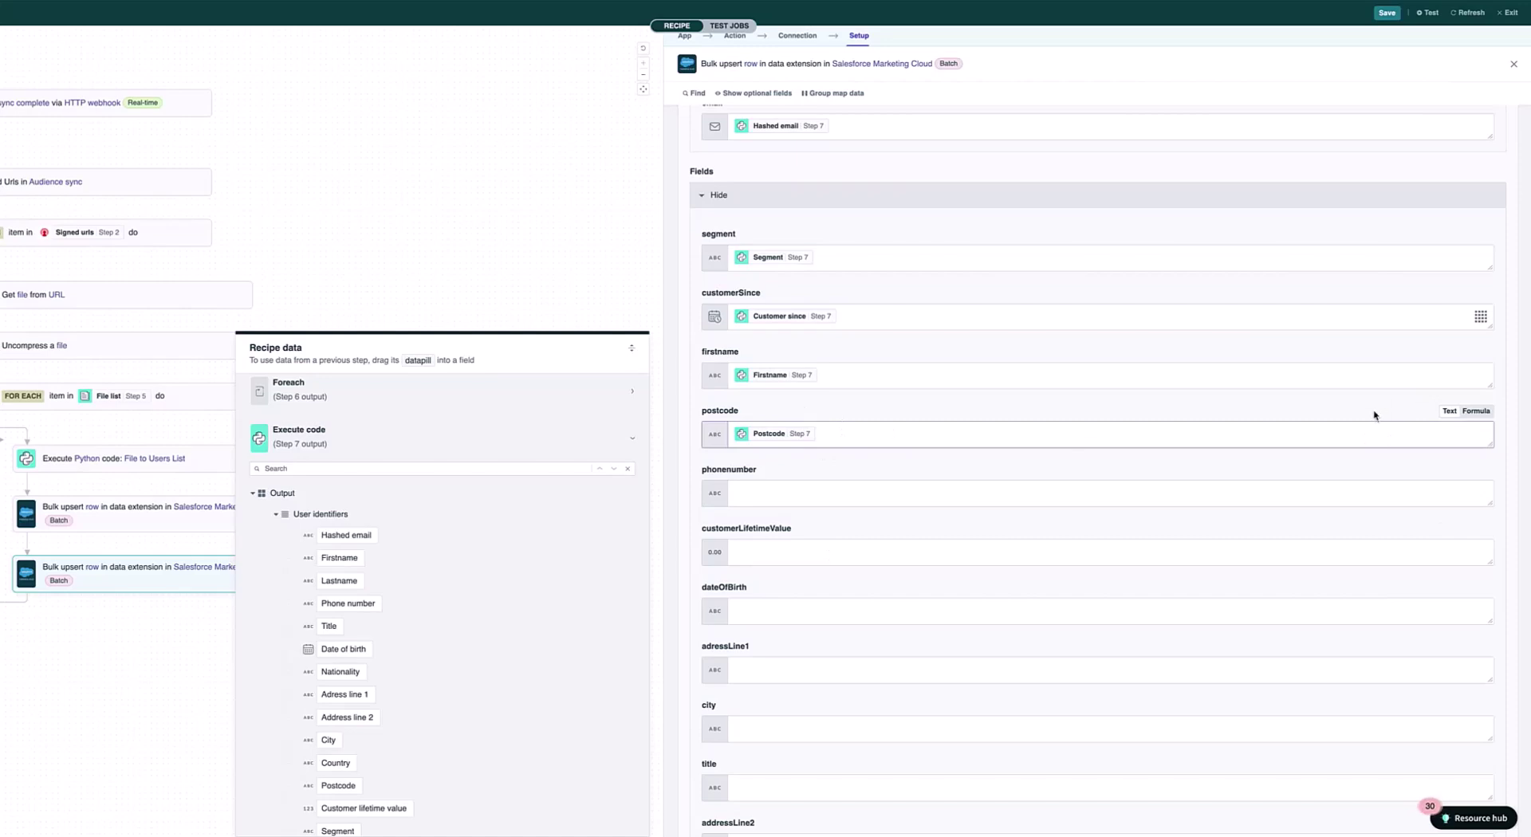
- Switch the postcode mapping to a formula and append .present? to the Postcode value
{"action": "left_click", "coordinate": [1476, 410]}
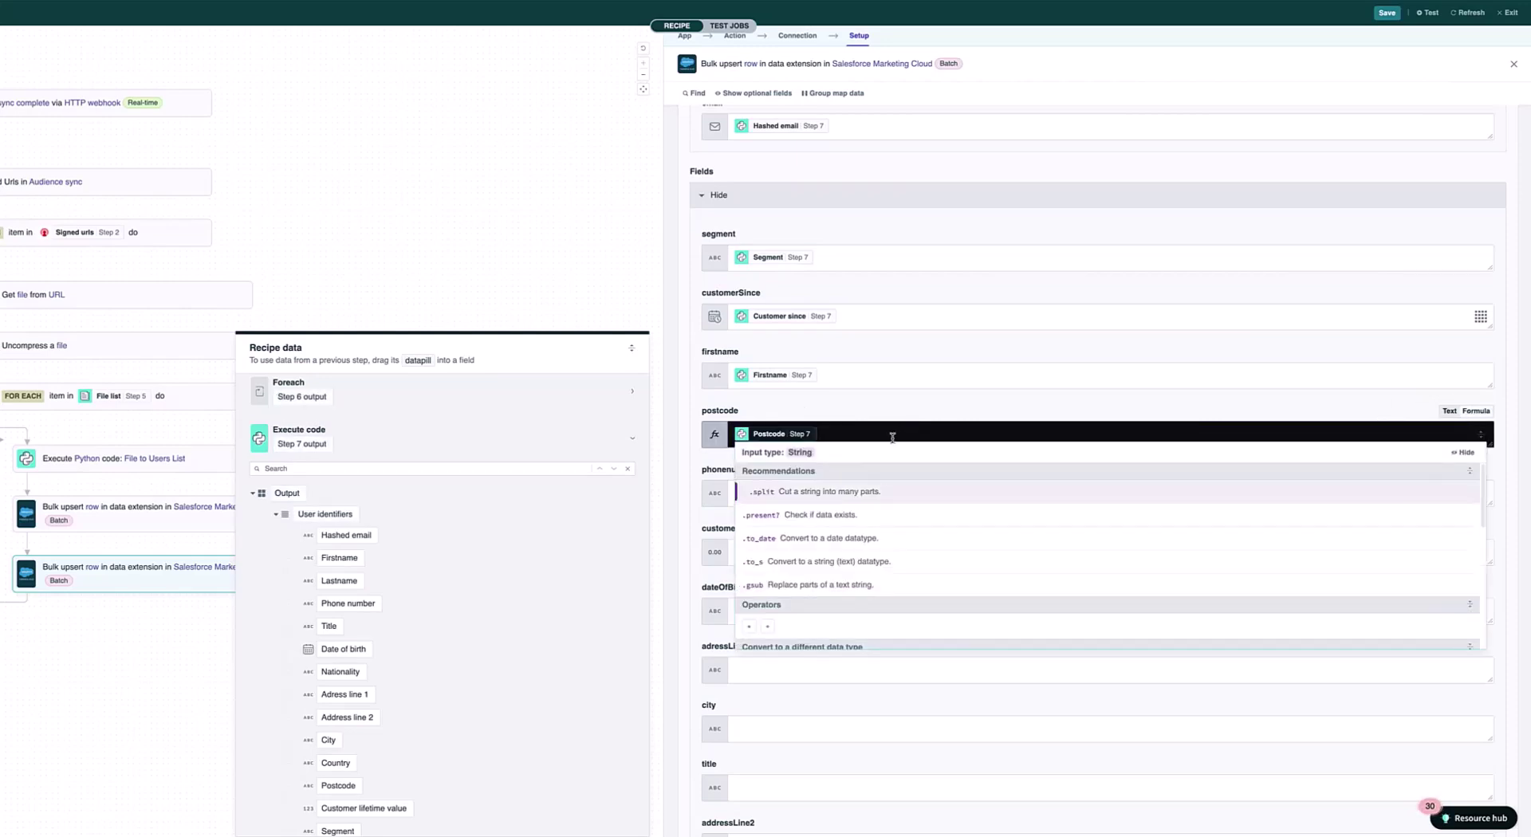
{"action": "left_click", "coordinate": [780, 517]}
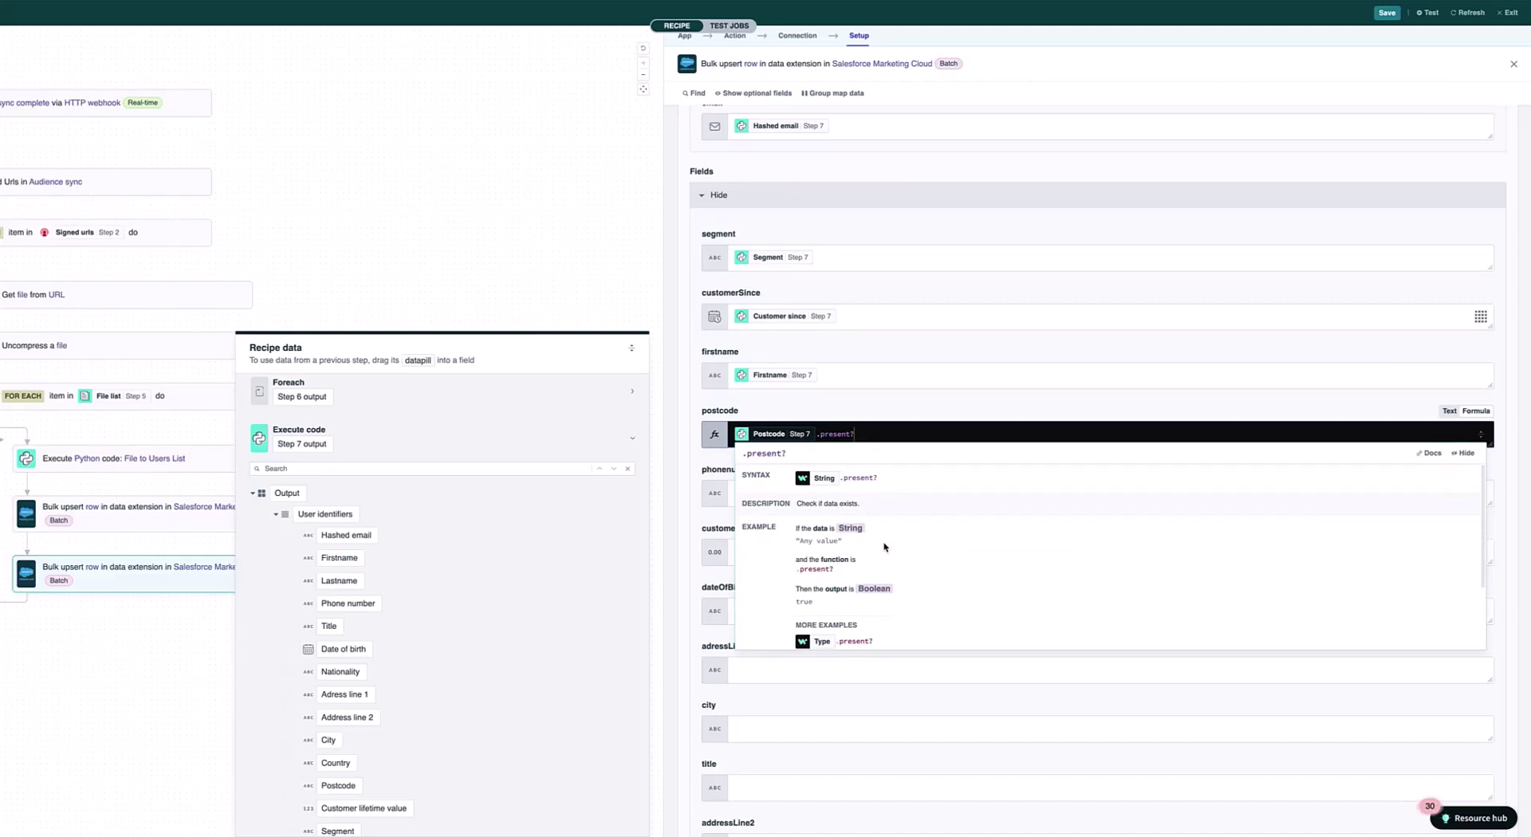
{"action": "left_click", "coordinate": [872, 420]}
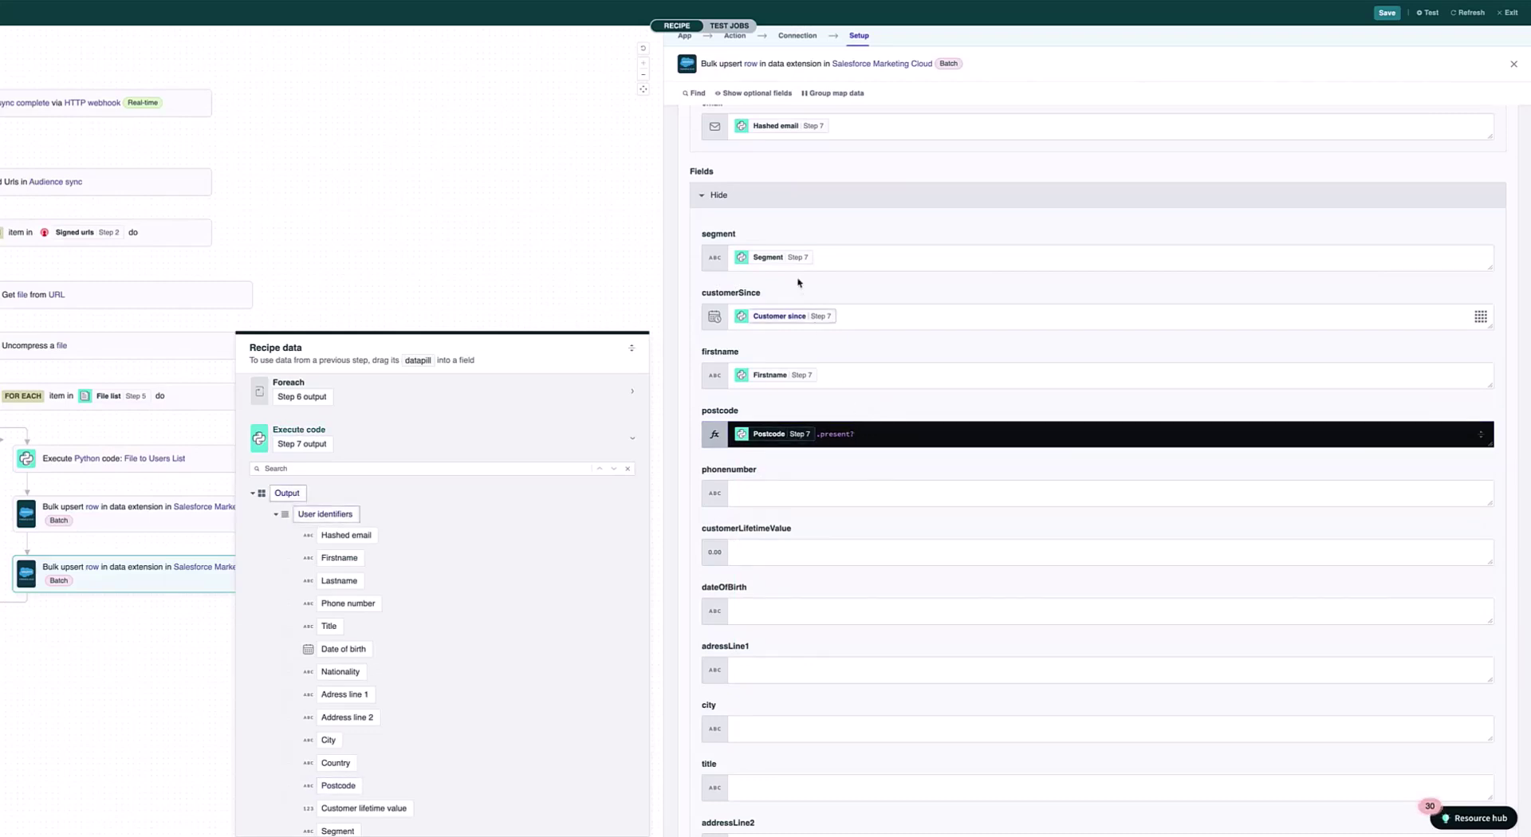
- Collapse the recipe data and permanently delete the second bulk upsert action, step 9
{"action": "scroll", "coordinate": [891, 404], "scroll_direction": "up", "scroll_amount": 3}
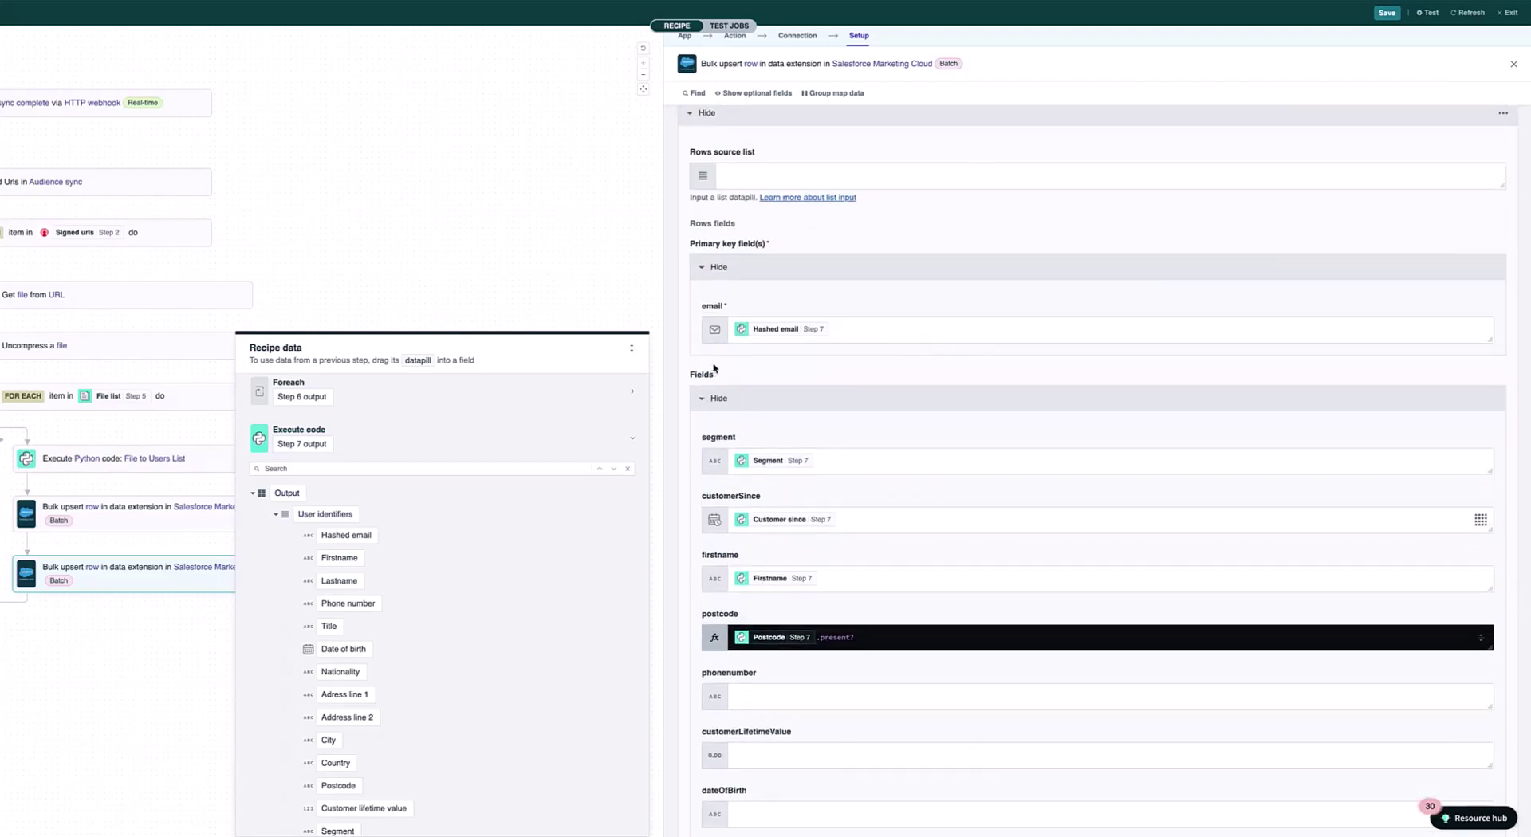
{"action": "left_click", "coordinate": [630, 348]}
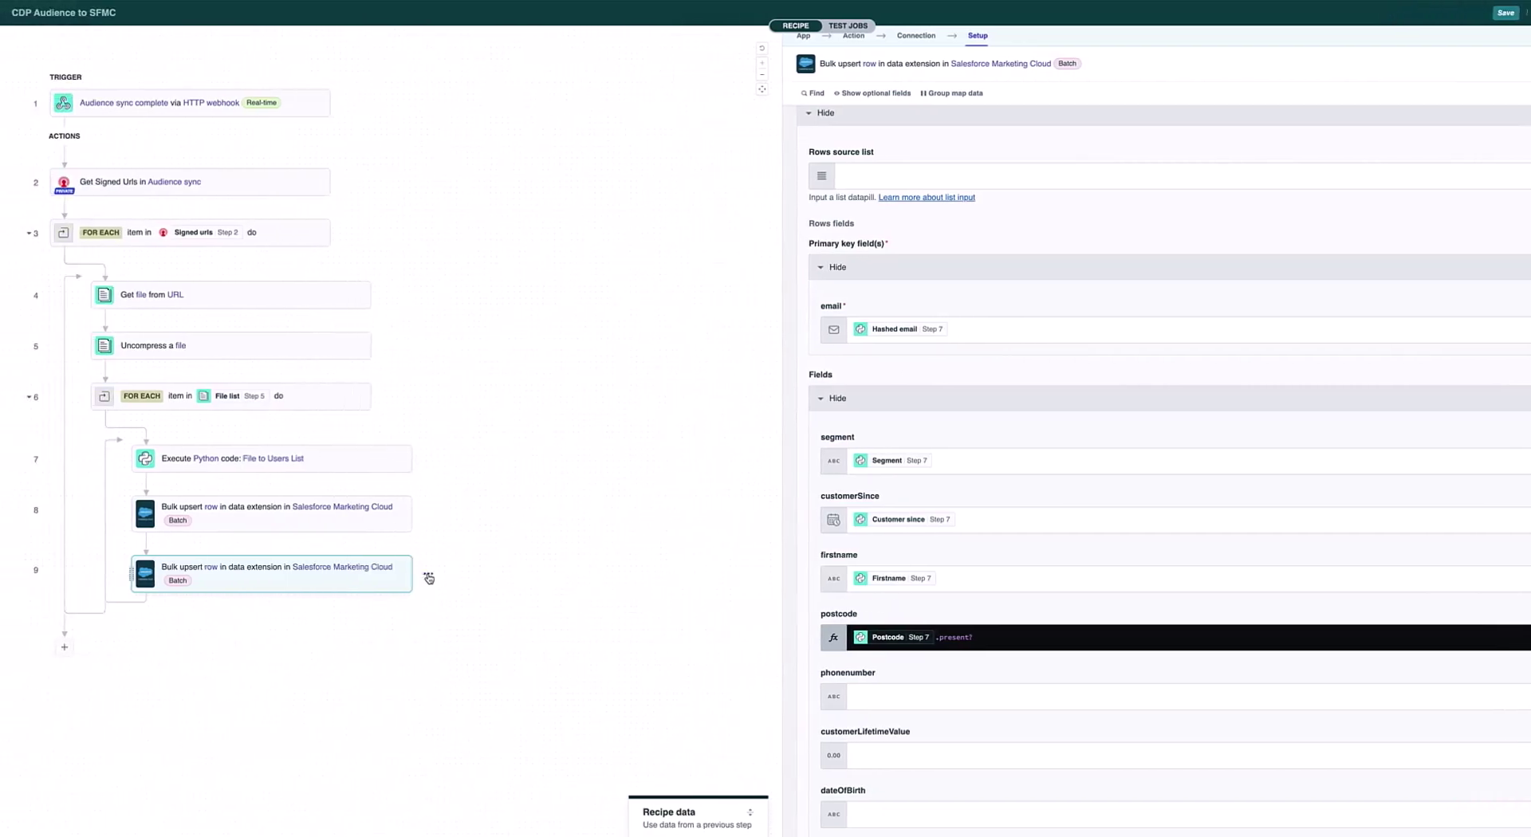
{"action": "left_click", "coordinate": [309, 573]}
{"action": "left_click", "coordinate": [349, 728]}
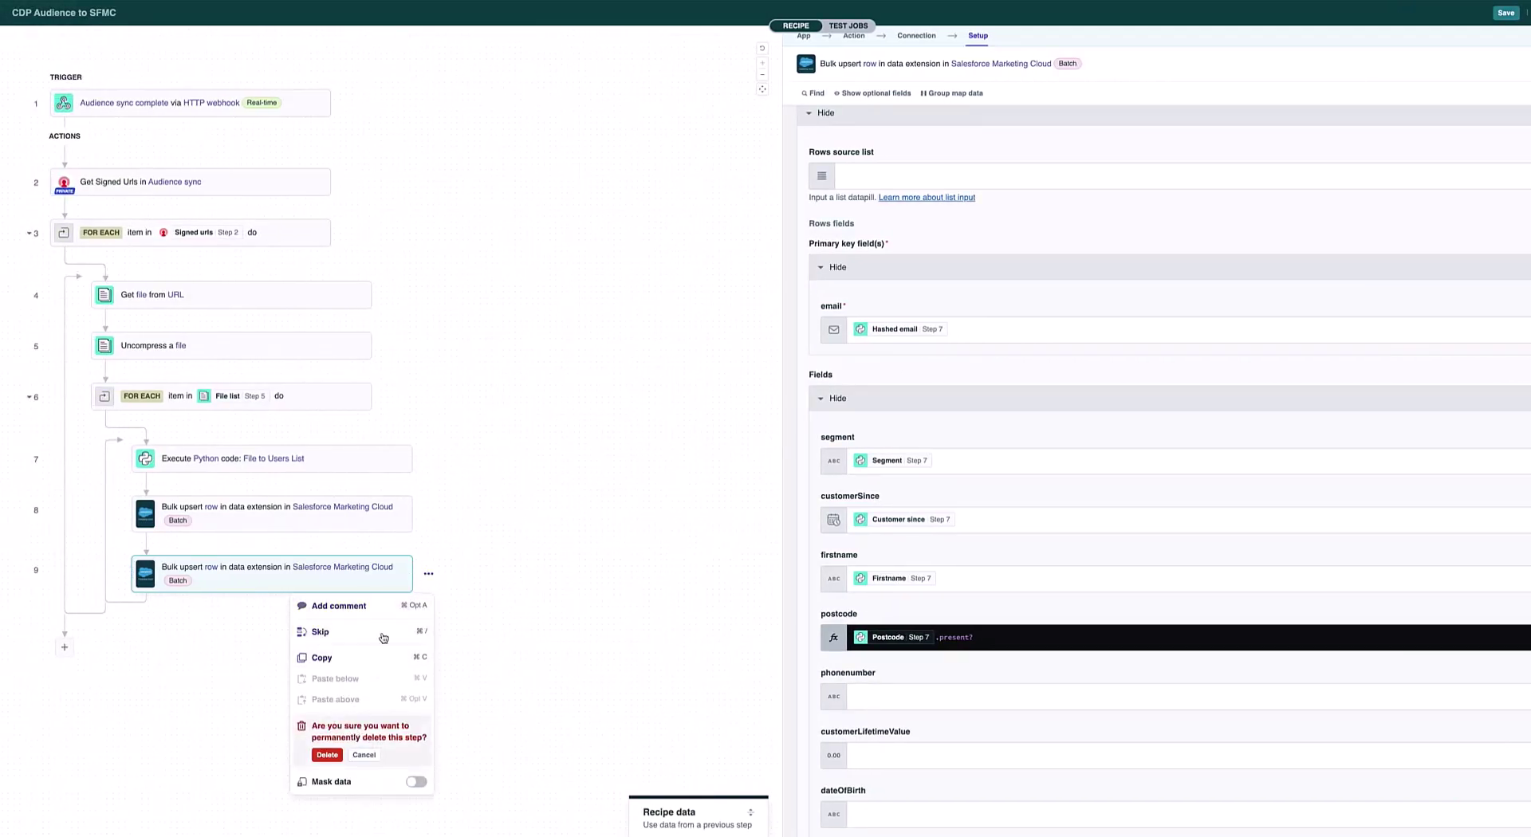
{"action": "left_click", "coordinate": [336, 756]}
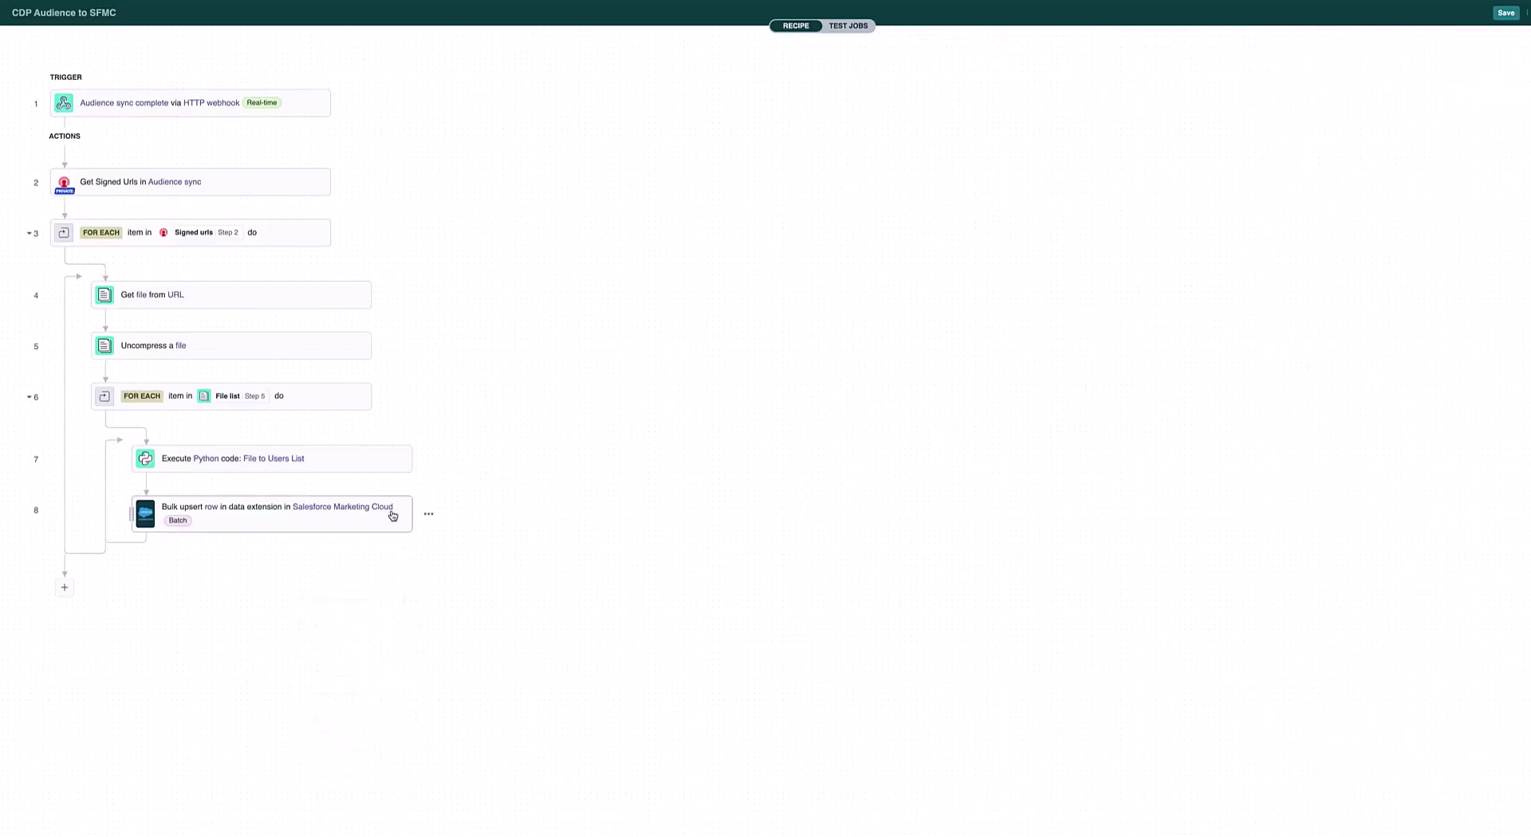
- Open the remaining bulk upsert action and review its data extension, primary key, rows source list and field mappings
{"action": "left_click", "coordinate": [392, 516]}
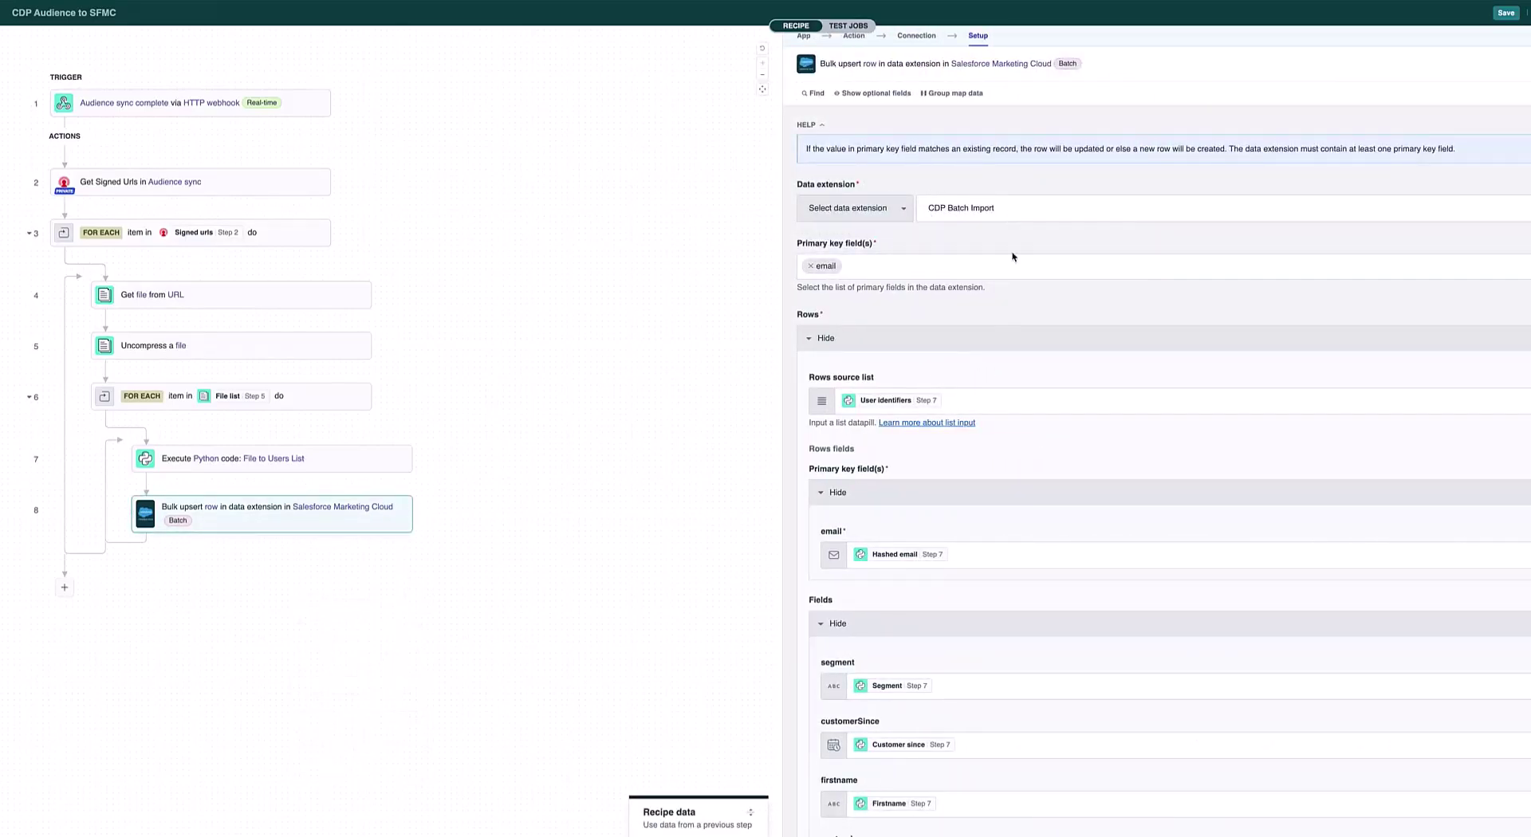
{"action": "scroll", "coordinate": [1033, 377], "scroll_direction": "down", "scroll_amount": 3}
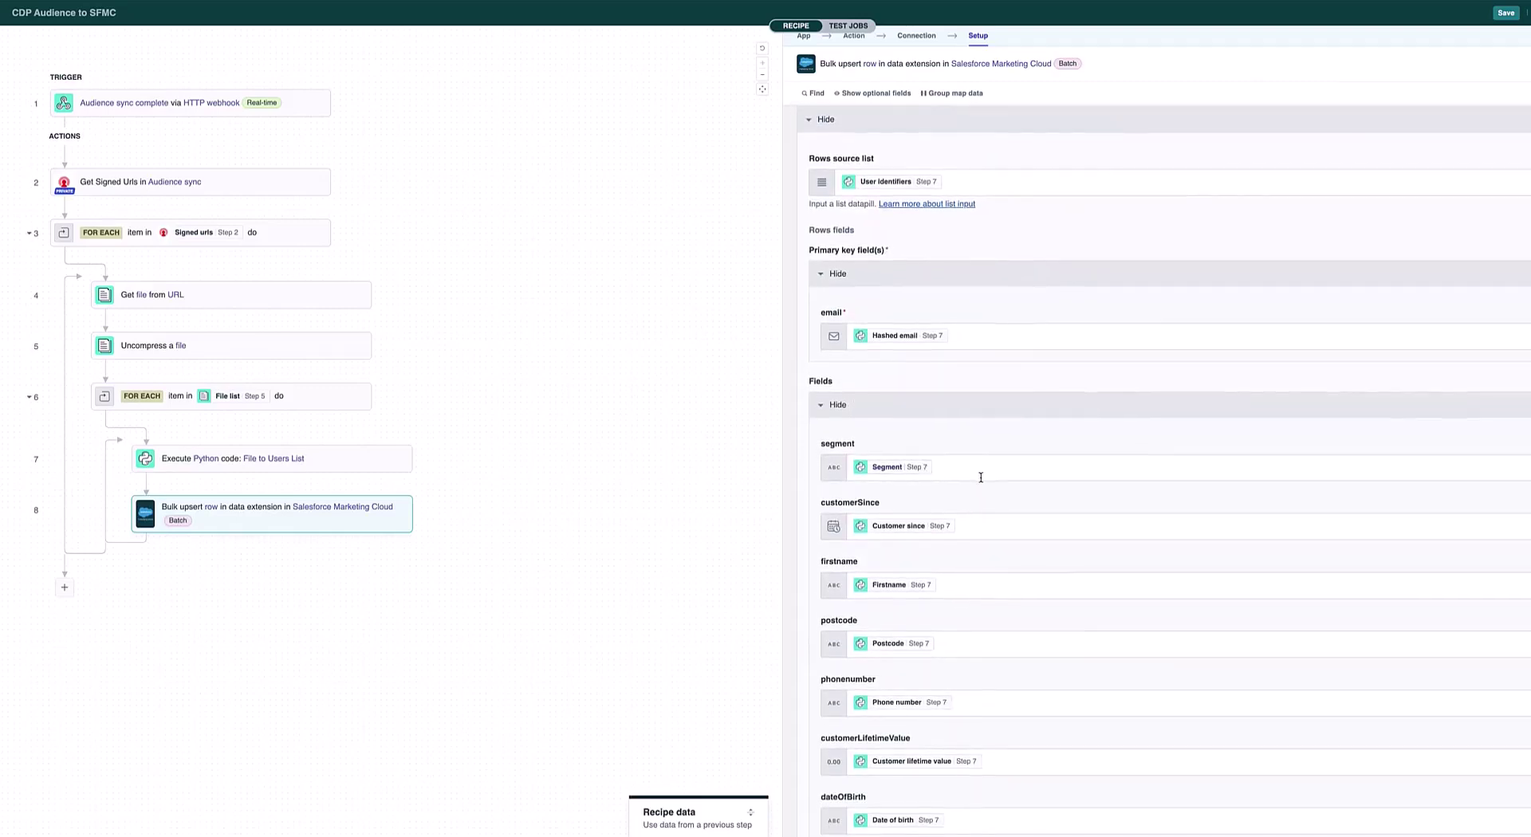
{"action": "scroll", "coordinate": [981, 478], "scroll_direction": "down", "scroll_amount": 4}
{"action": "scroll", "coordinate": [981, 481], "scroll_direction": "up", "scroll_amount": 7}
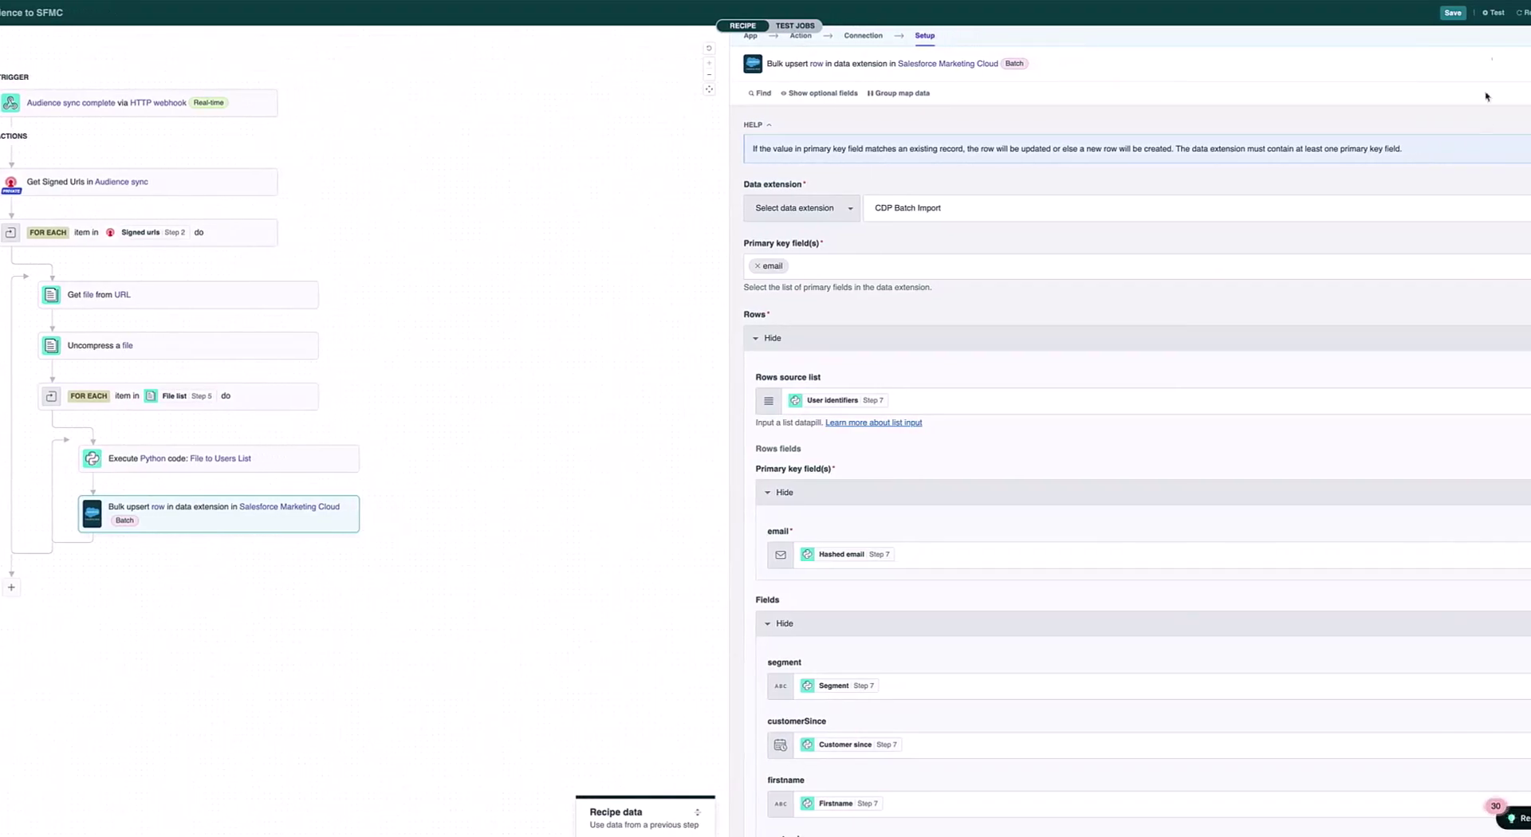
- Test the recipe and inspect the Audience sync complete trigger's input, expanding its payload configuration
{"action": "left_click", "coordinate": [1494, 14]}
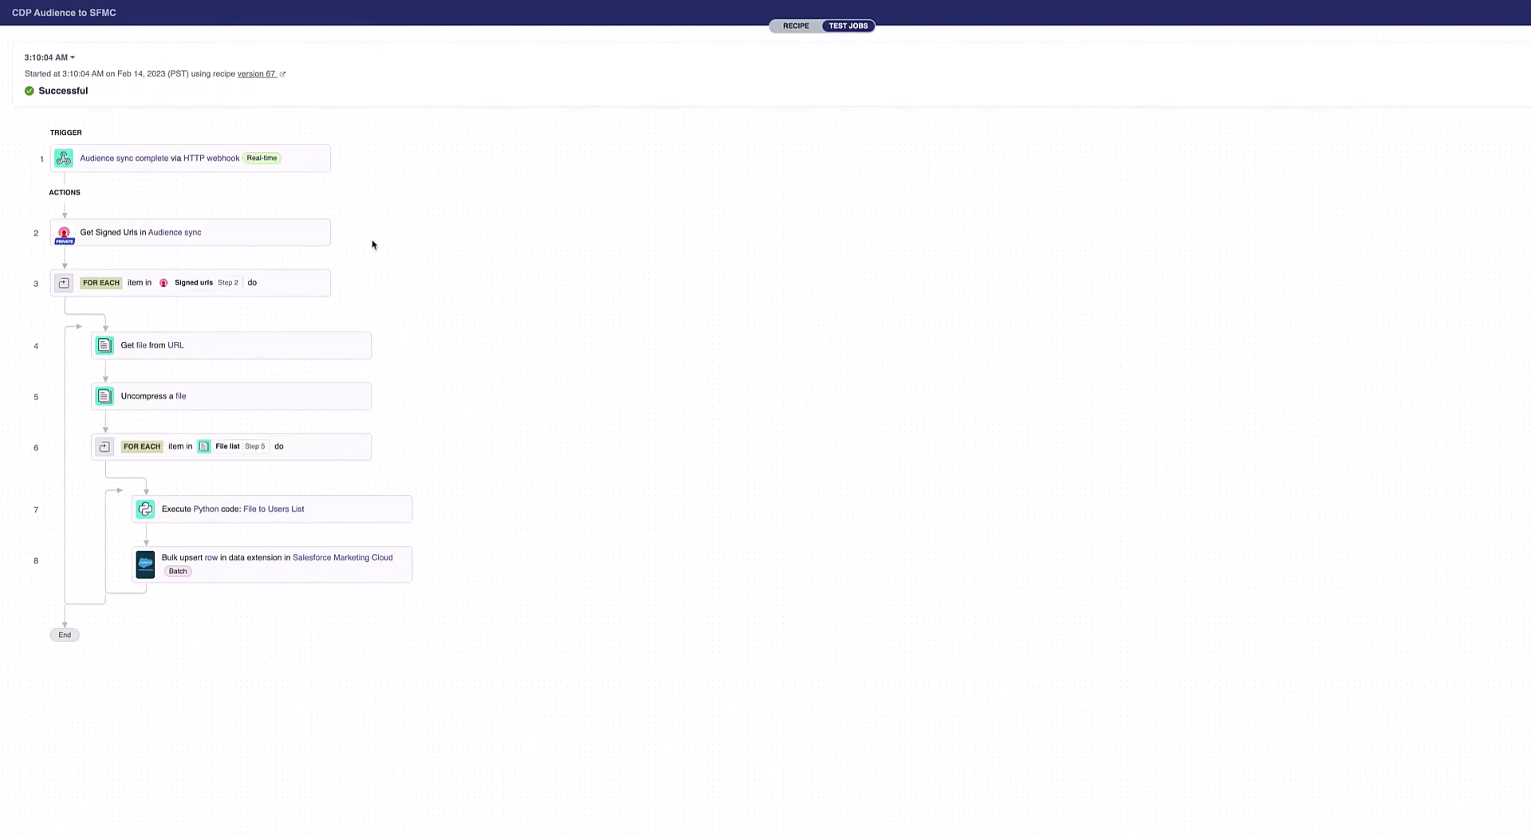
{"action": "left_click", "coordinate": [303, 166]}
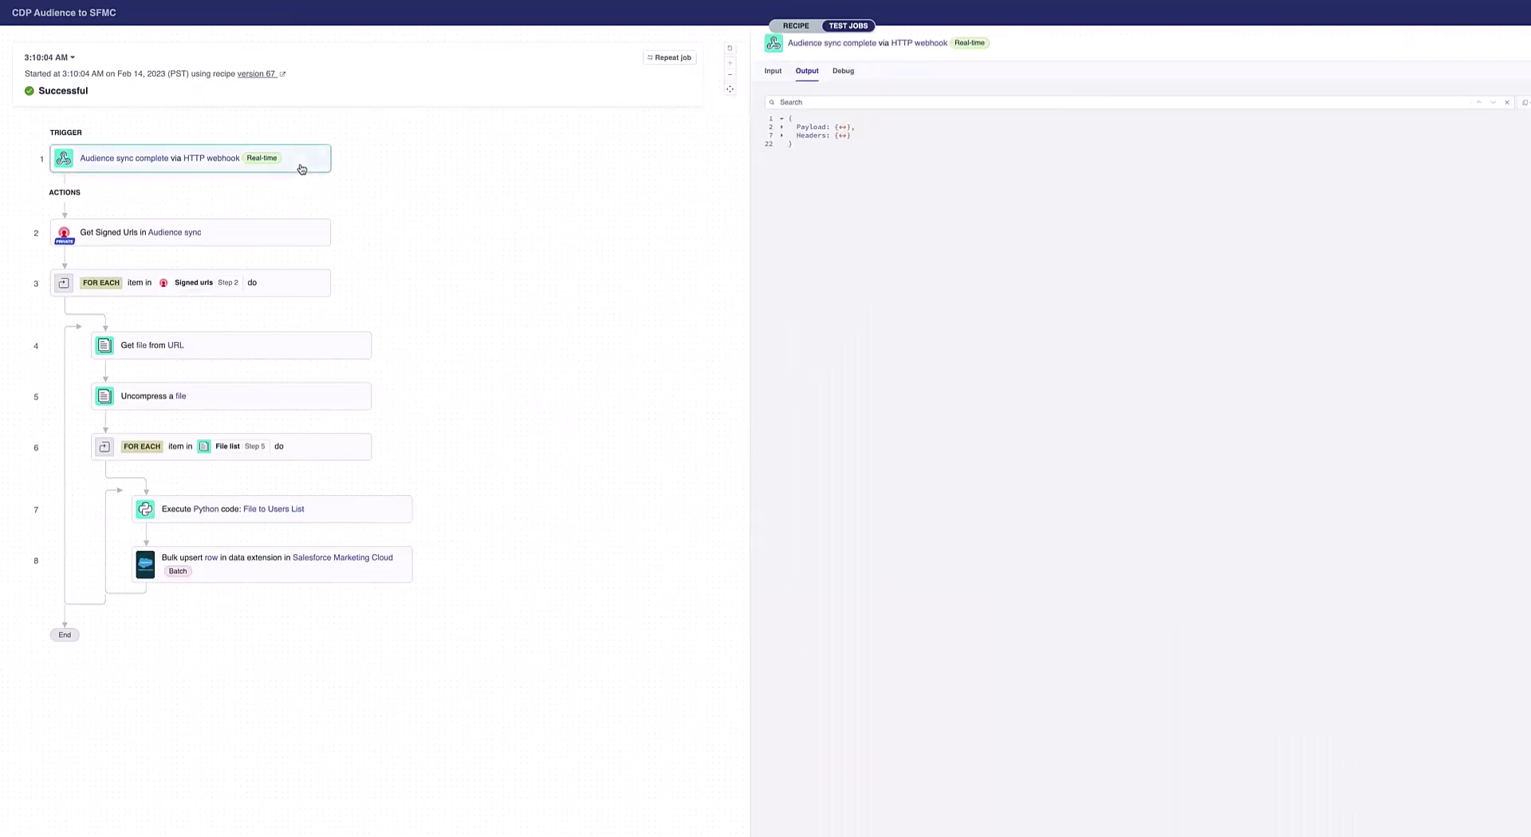
{"action": "left_click", "coordinate": [772, 71]}
{"action": "left_click", "coordinate": [780, 126]}
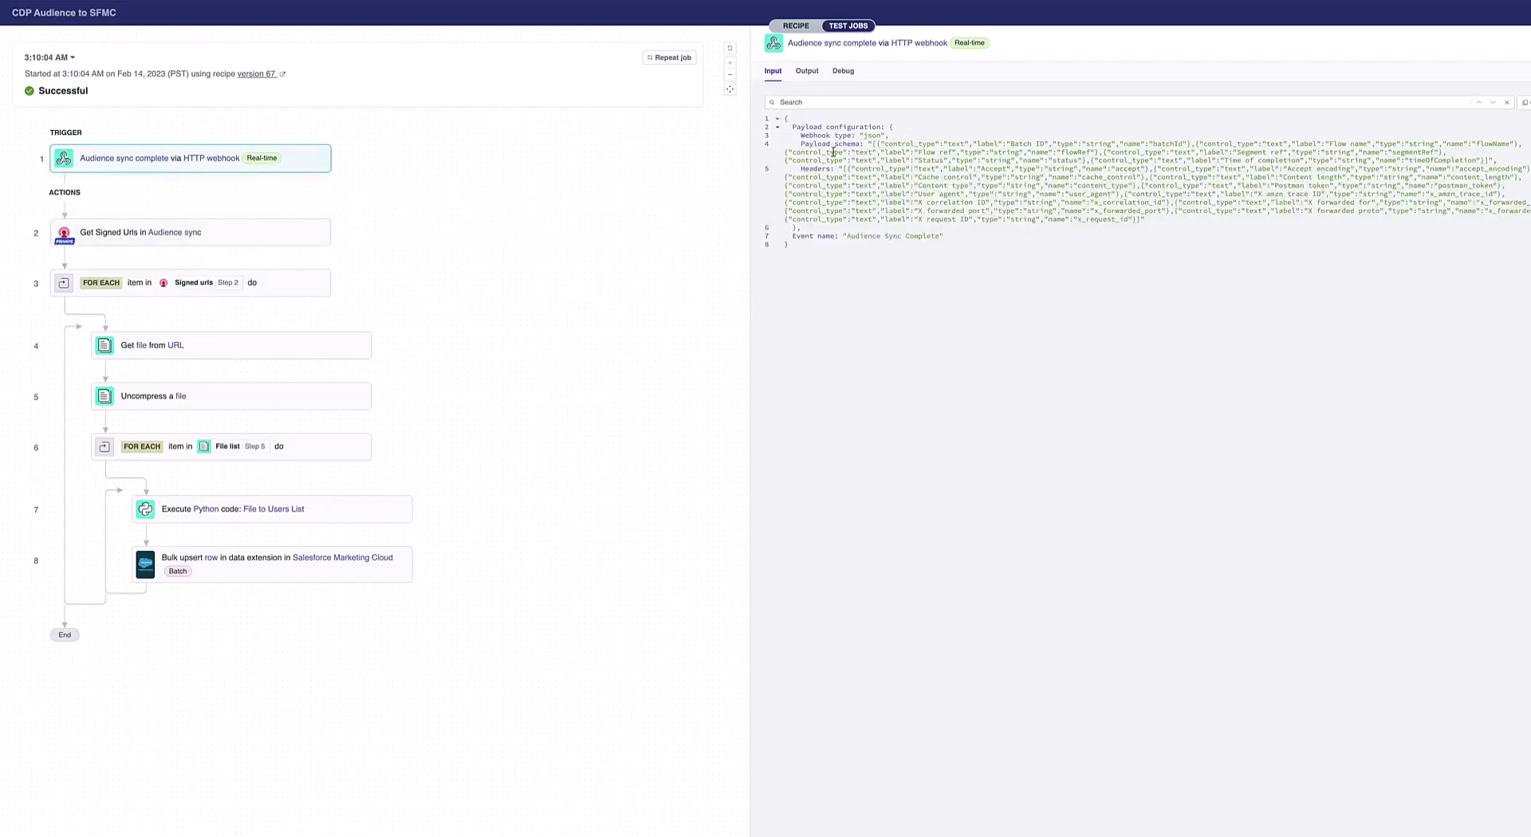
- Inspect the payload in the trigger's output, then the signed URL in the output of the Get Signed Urls action
{"action": "left_click", "coordinate": [801, 78]}
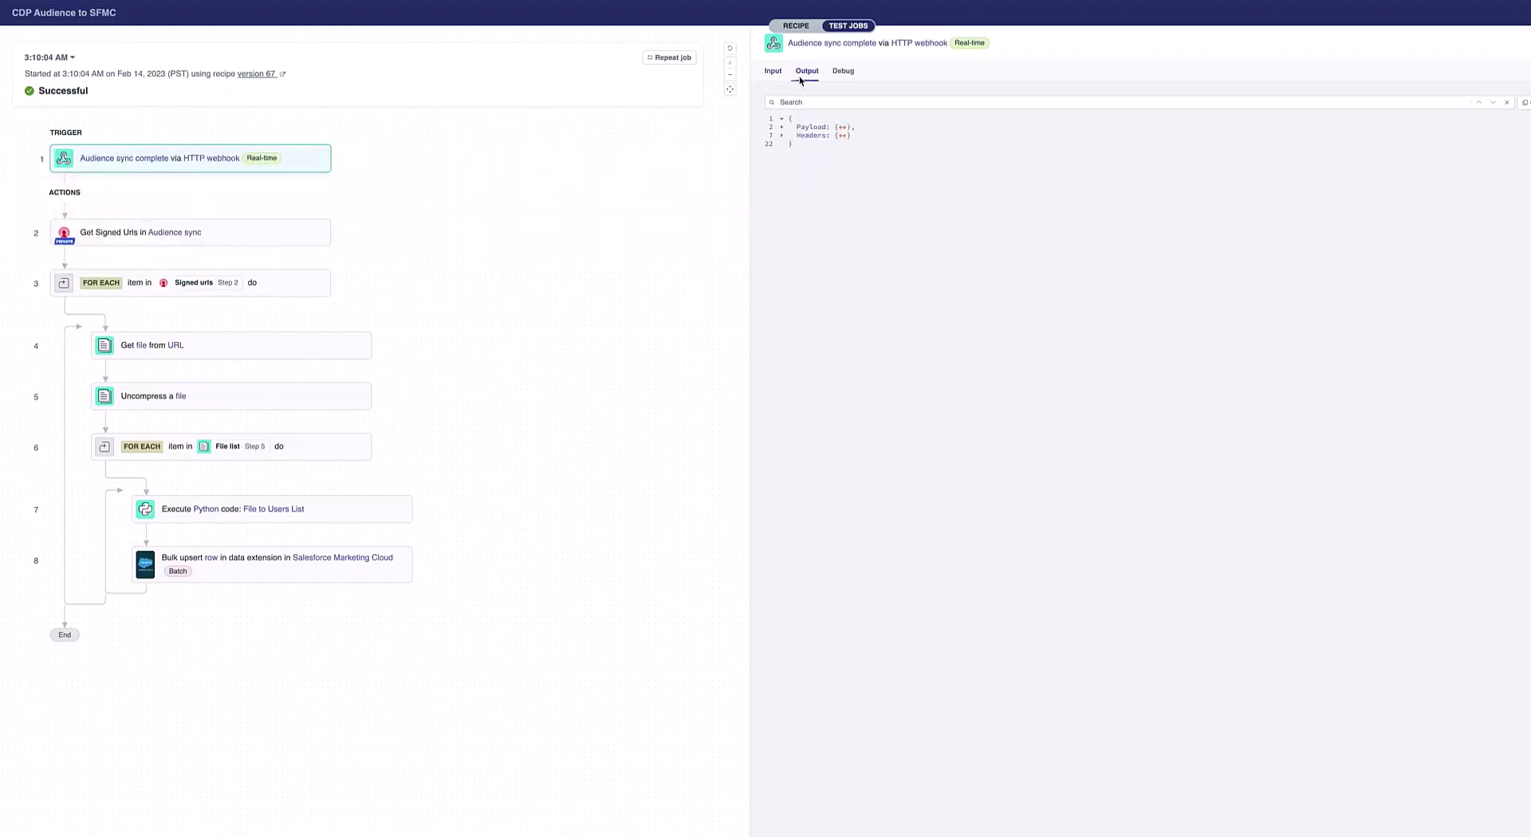
{"action": "left_click", "coordinate": [782, 127]}
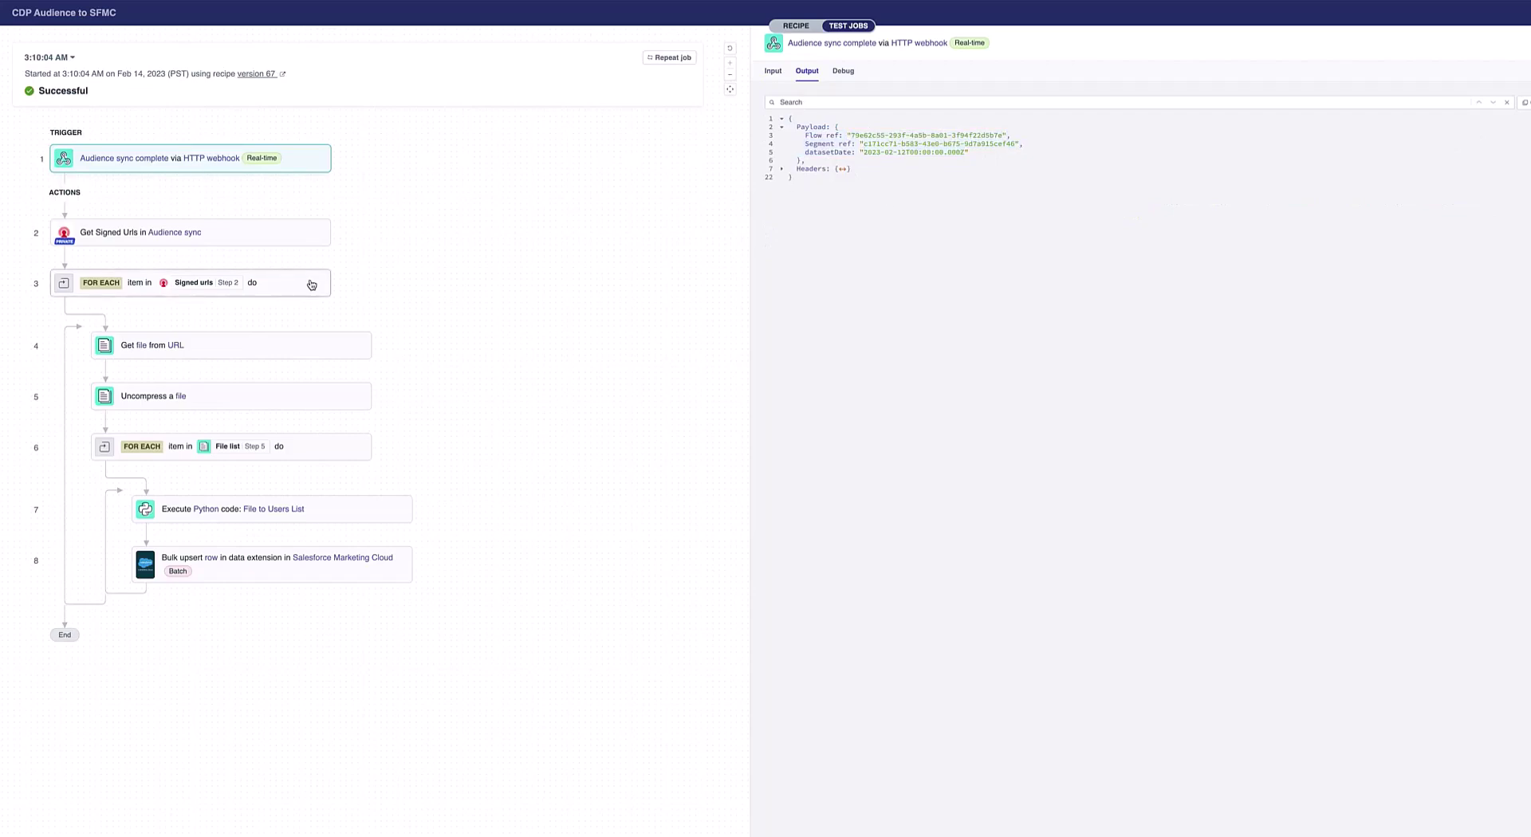
{"action": "left_click", "coordinate": [216, 237]}
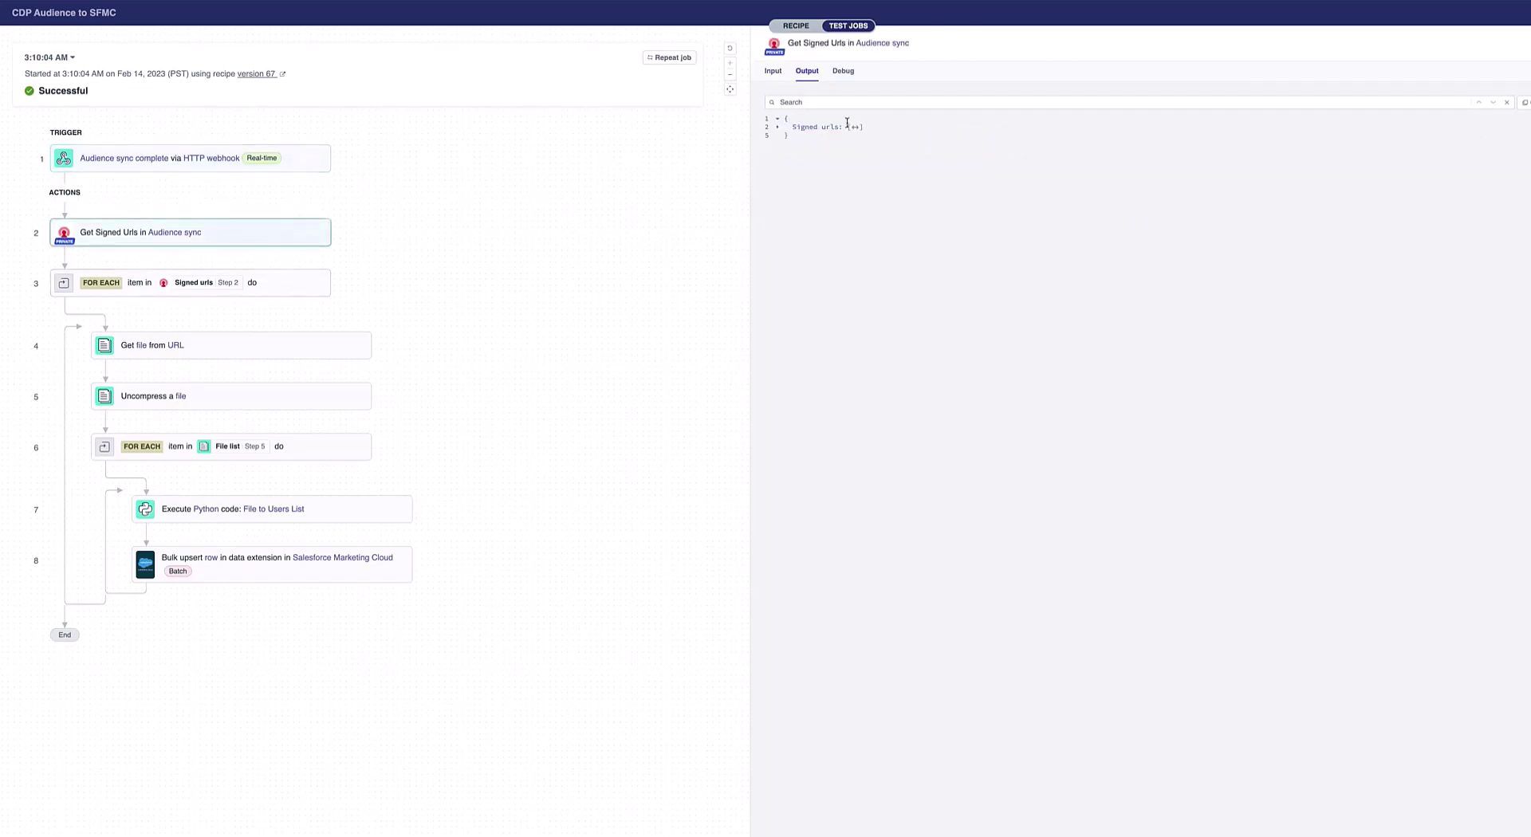
{"action": "left_click", "coordinate": [779, 127]}
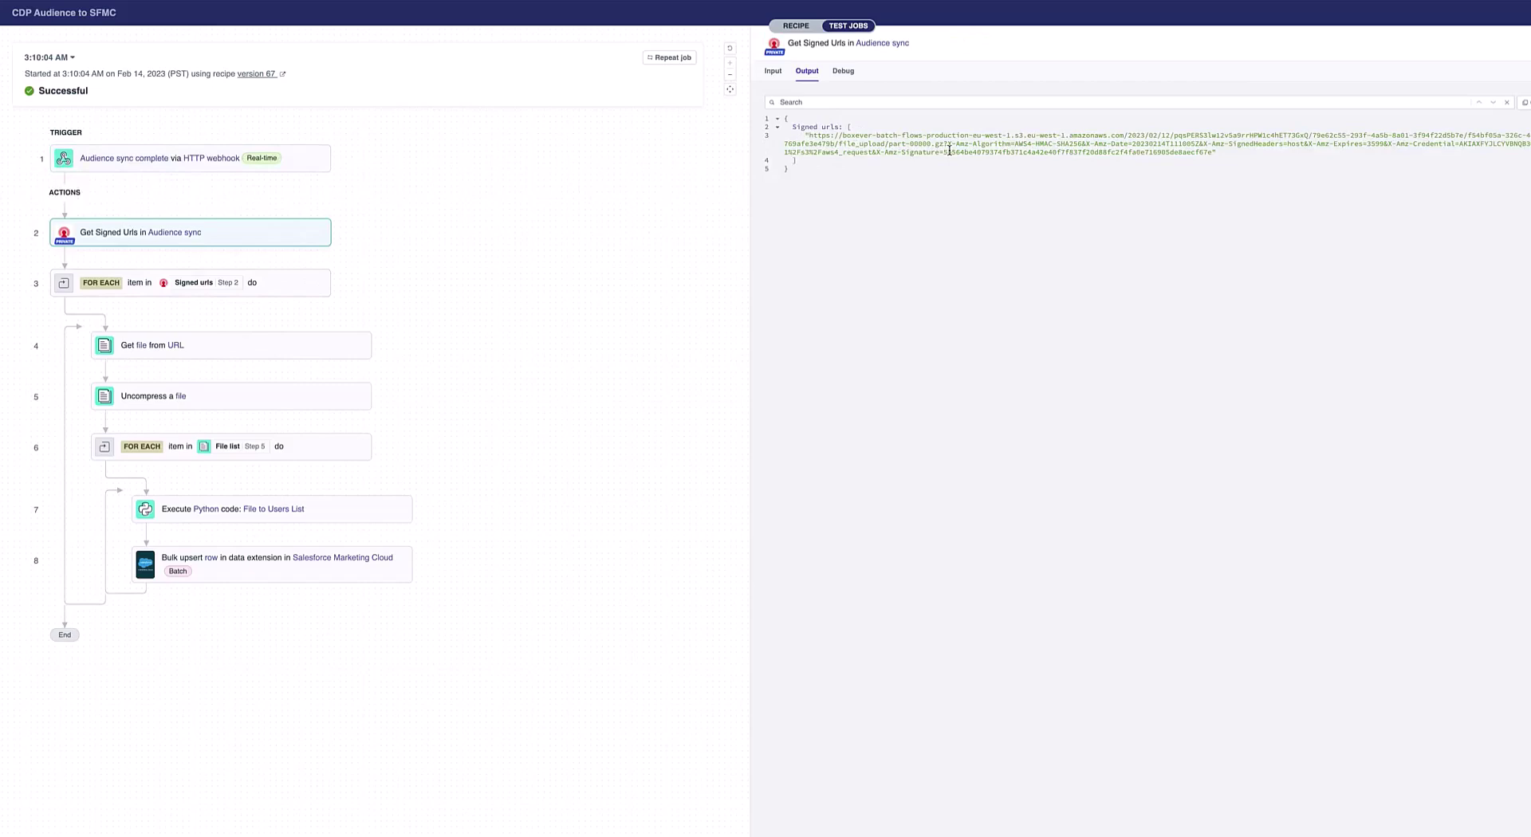
{"action": "left_click_drag", "start_coordinate": [811, 136], "coordinate": [1211, 151]}
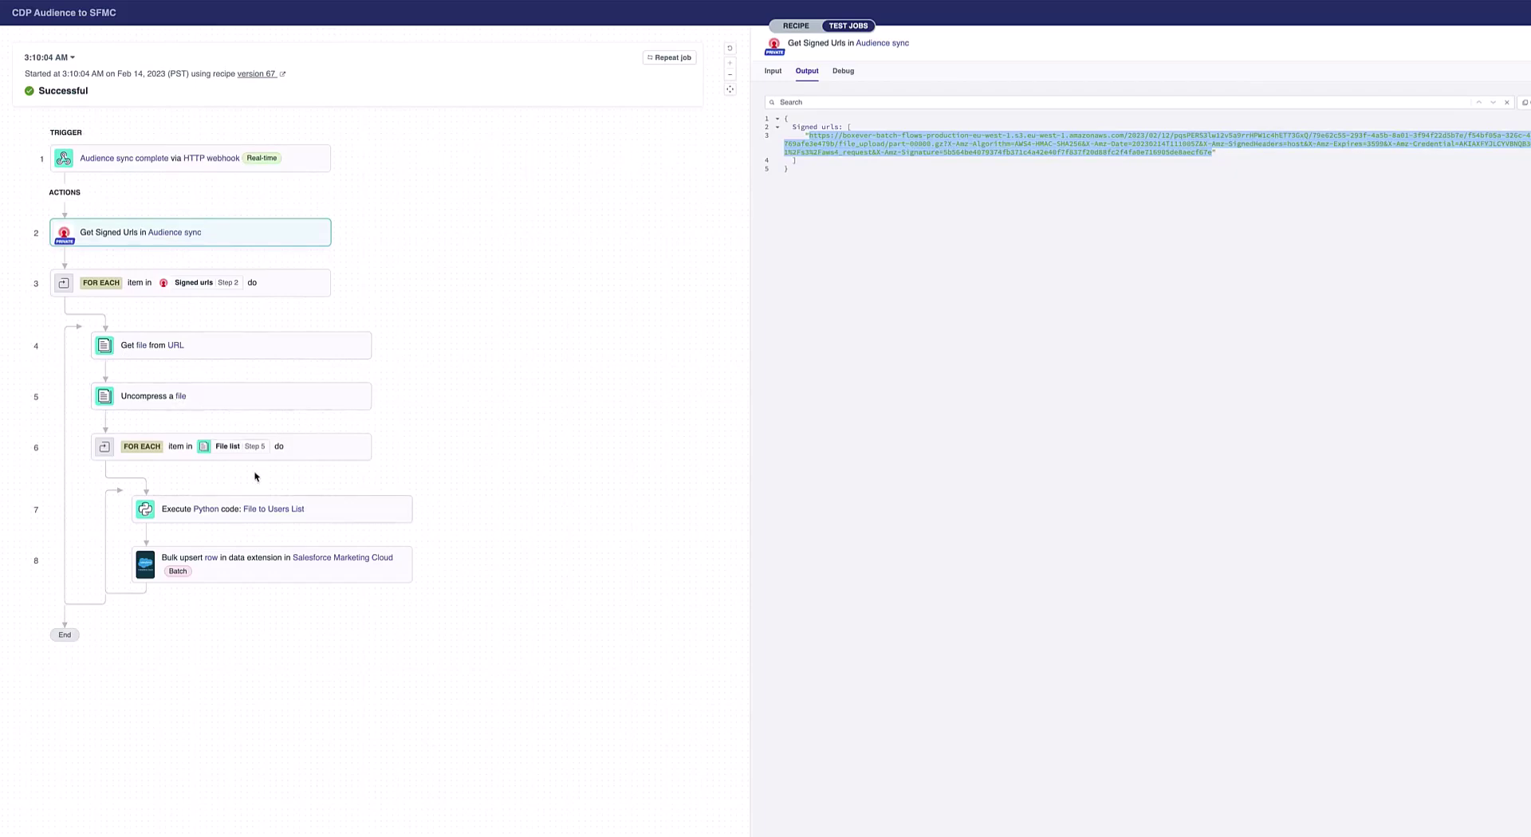
- Examine the input field data and the output of the Execute Python code action, File to Users List
{"action": "left_click", "coordinate": [330, 514]}
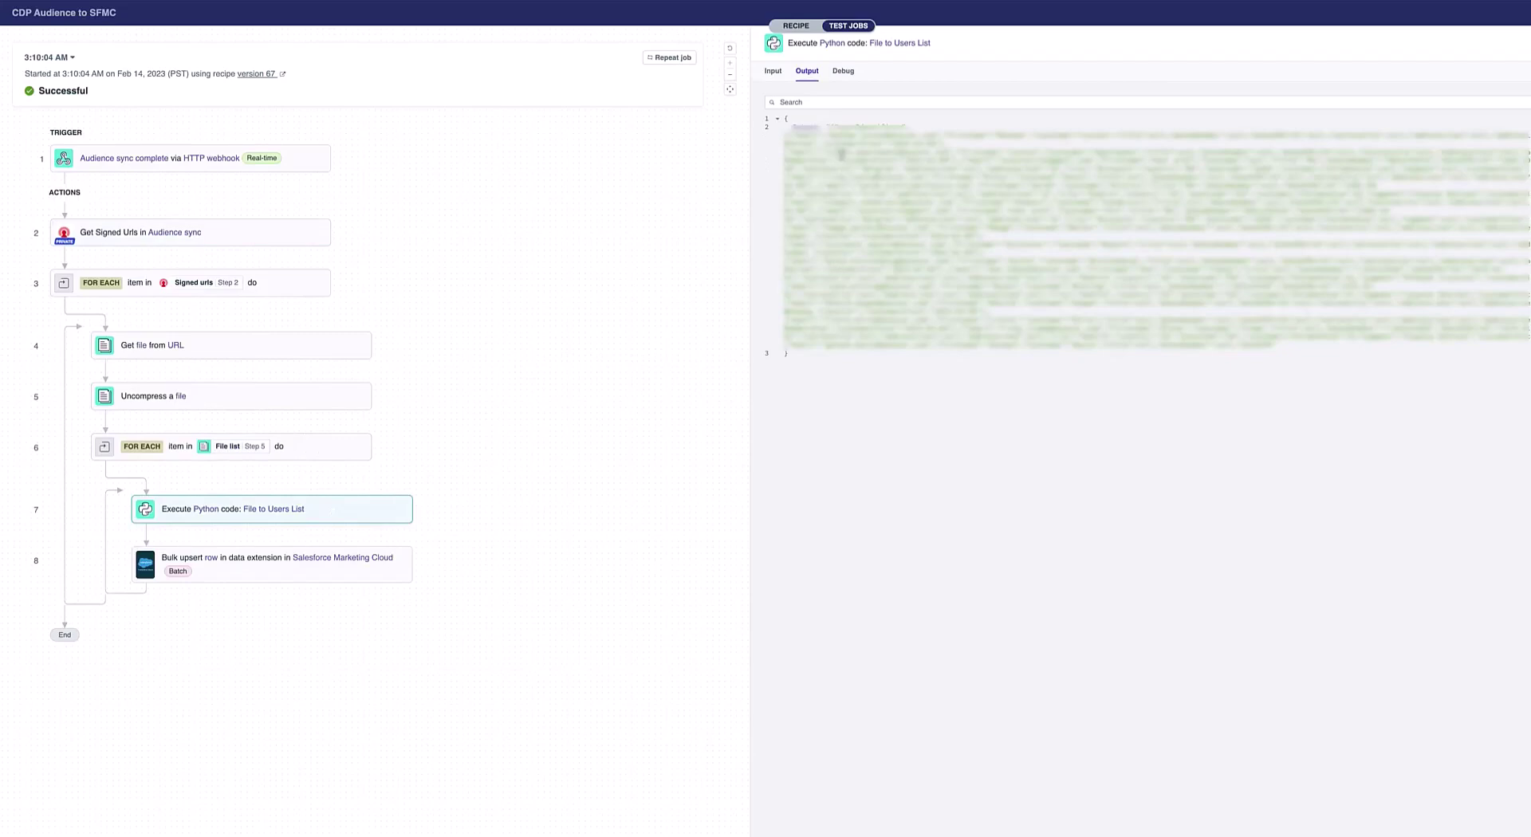
{"action": "left_click", "coordinate": [772, 71]}
{"action": "left_click", "coordinate": [779, 136]}
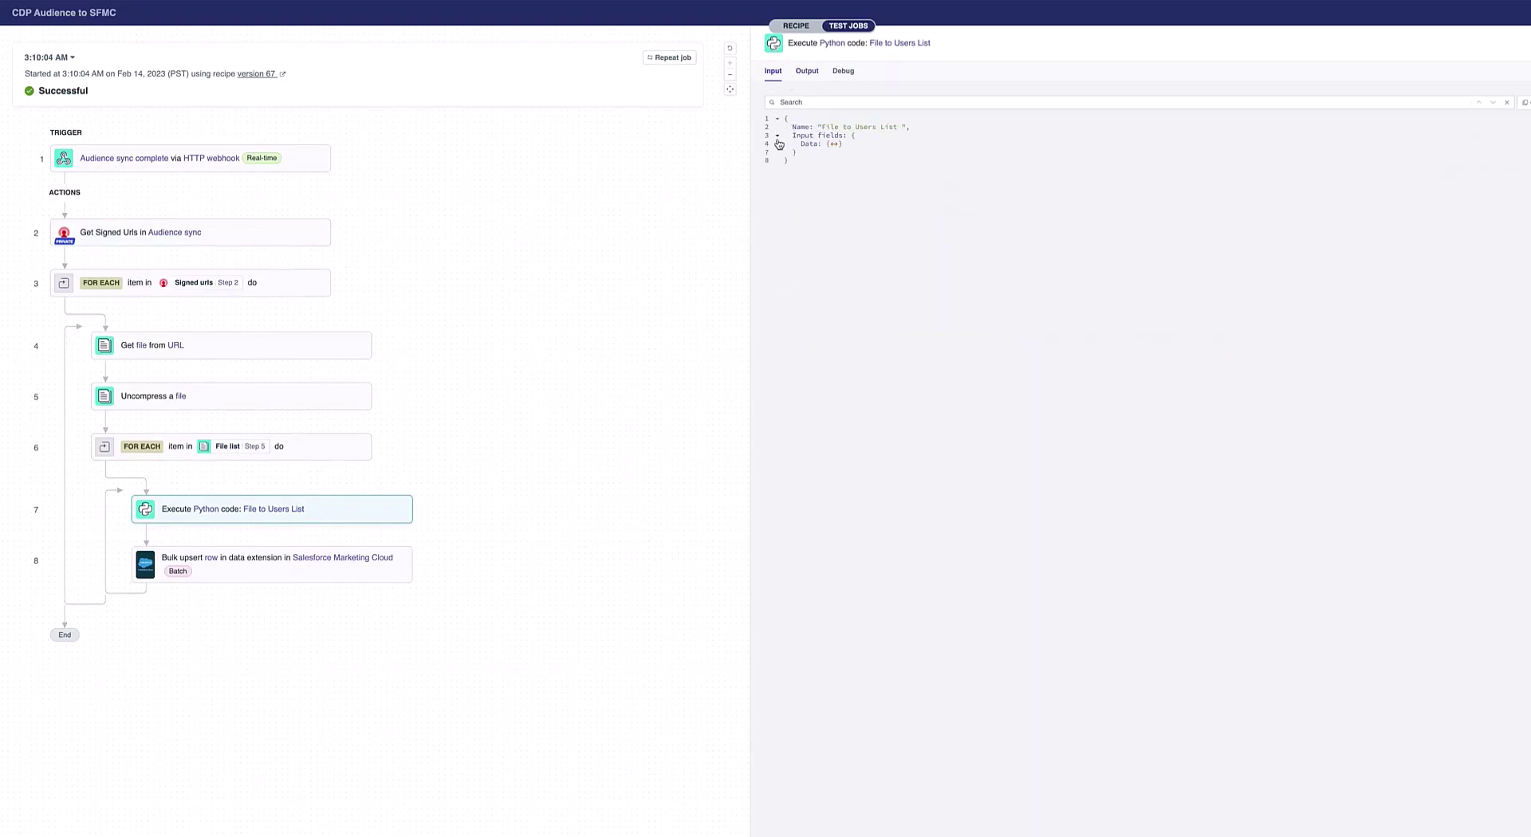
{"action": "left_click", "coordinate": [778, 145]}
{"action": "left_click_drag", "start_coordinate": [839, 154], "coordinate": [993, 313]}
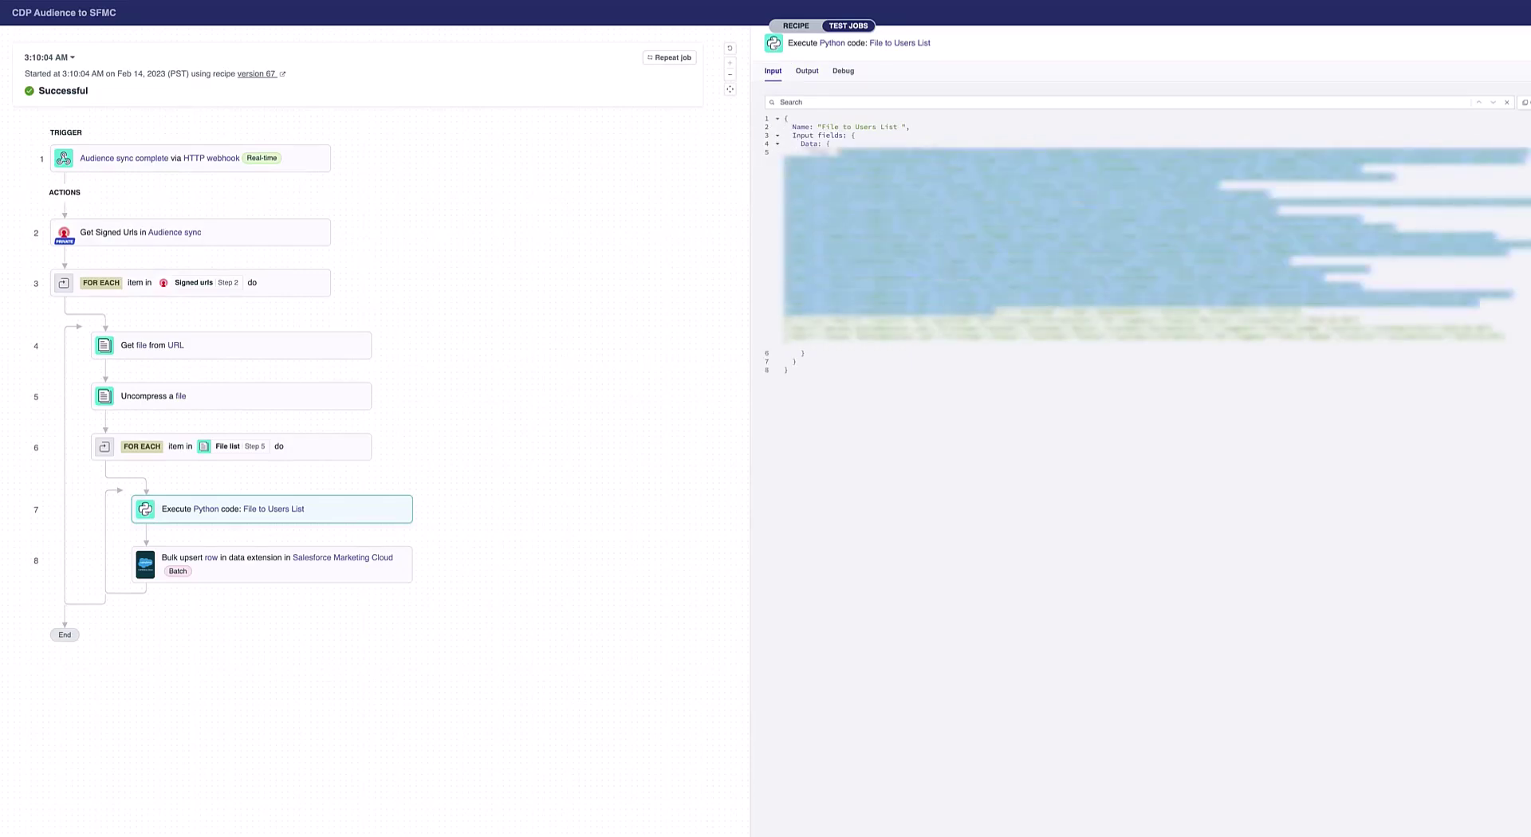
{"action": "left_click", "coordinate": [807, 72]}
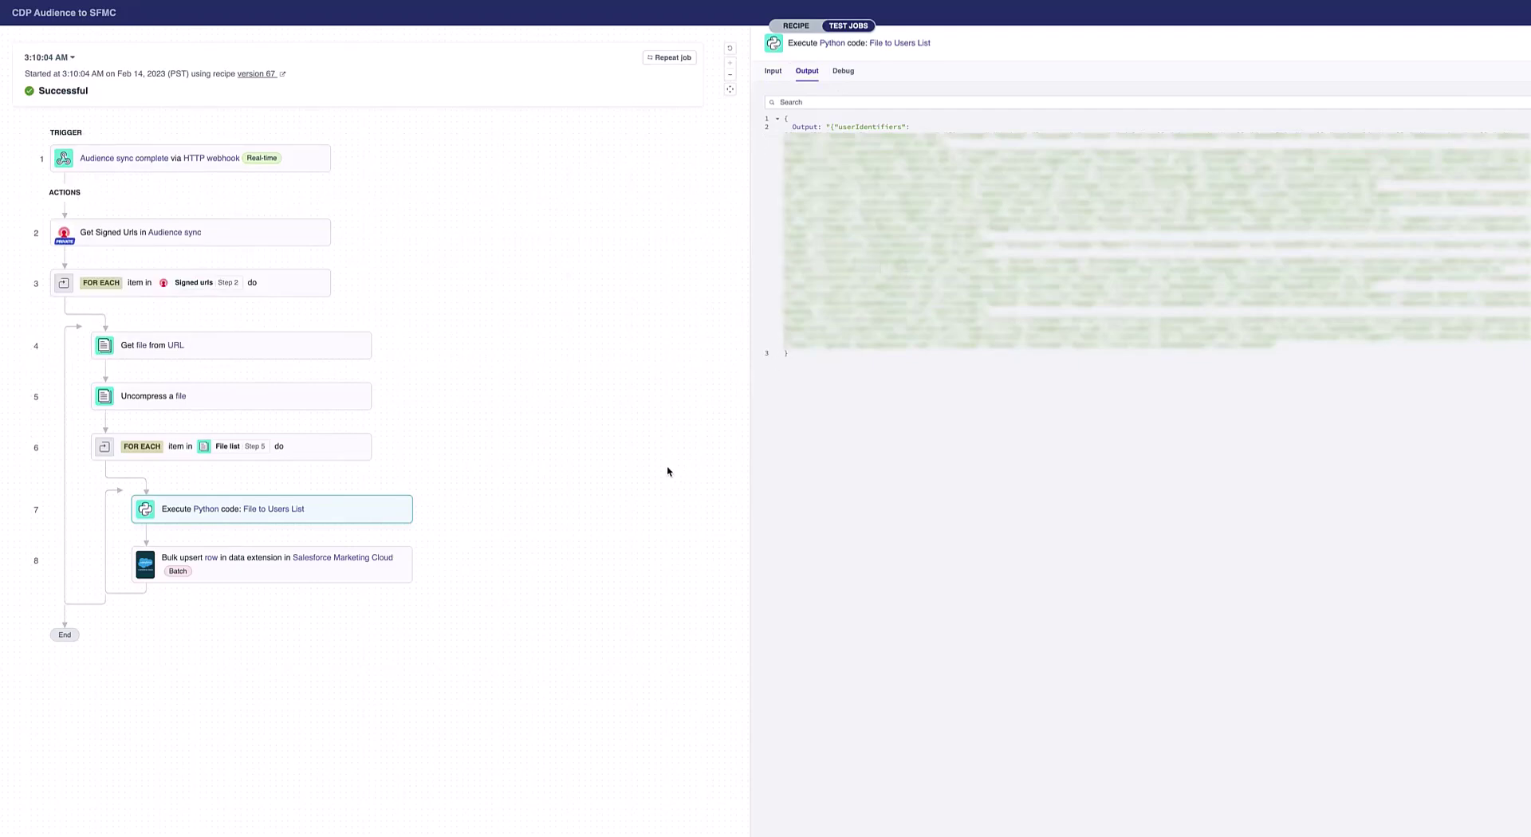
- Inspect the bulk upsert action's output rows, expanding the first row's primary key and fields
{"action": "left_click", "coordinate": [377, 573]}
{"action": "left_click", "coordinate": [787, 127]}
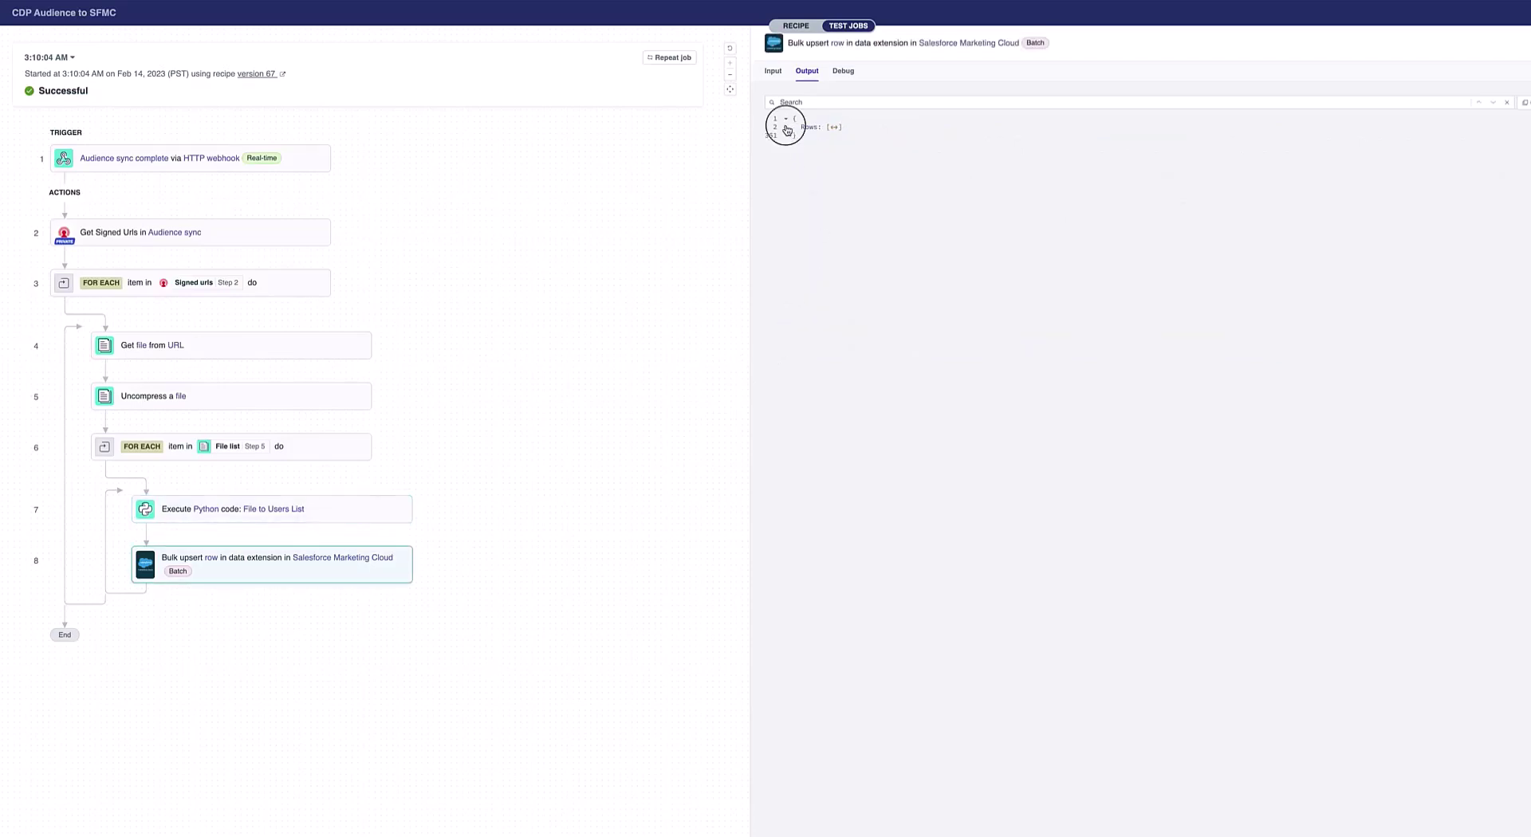
{"action": "left_click", "coordinate": [786, 135]}
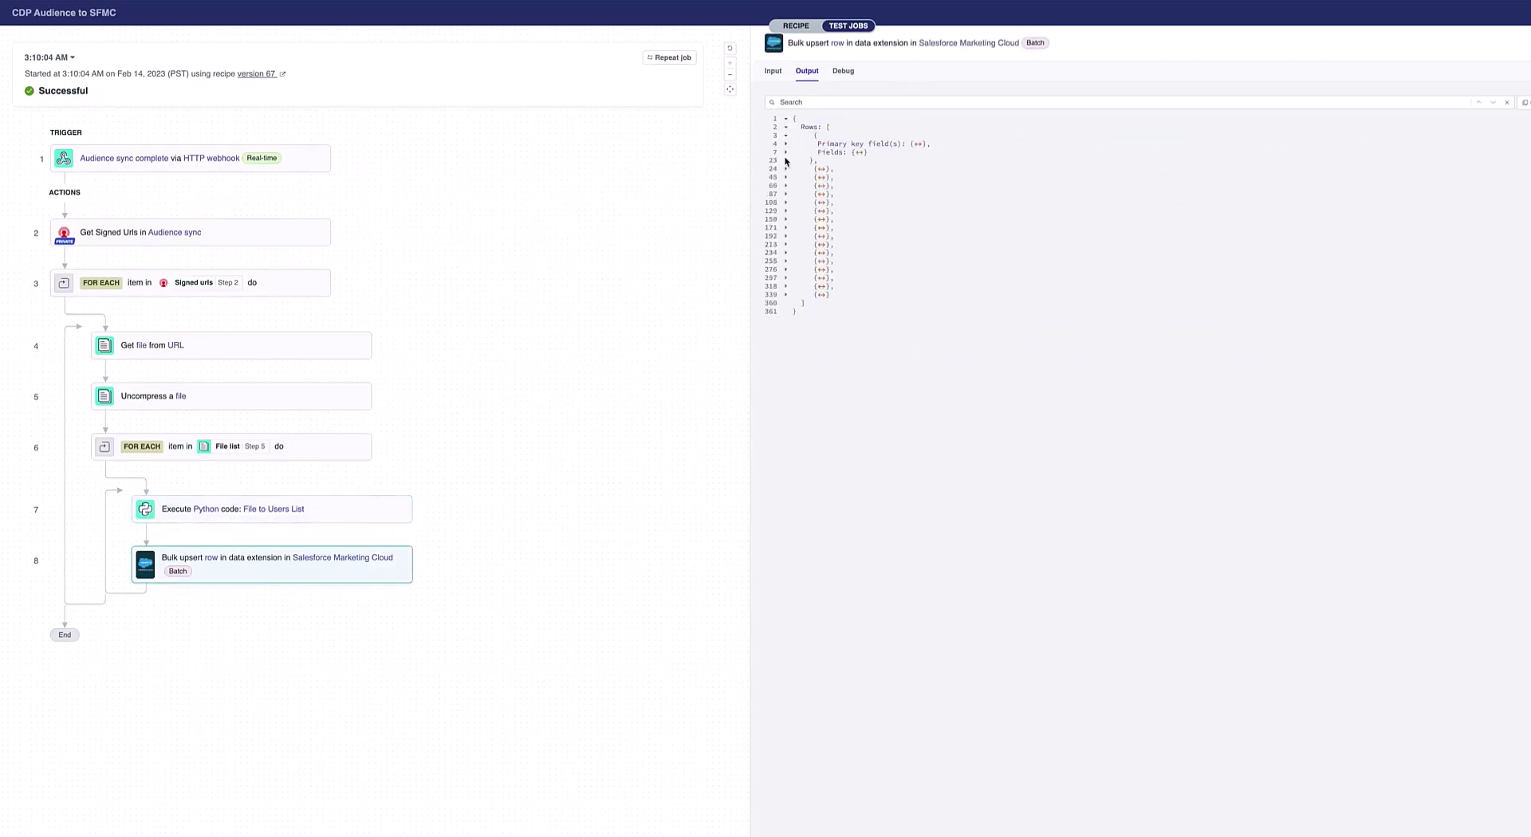
{"action": "left_click", "coordinate": [786, 144]}
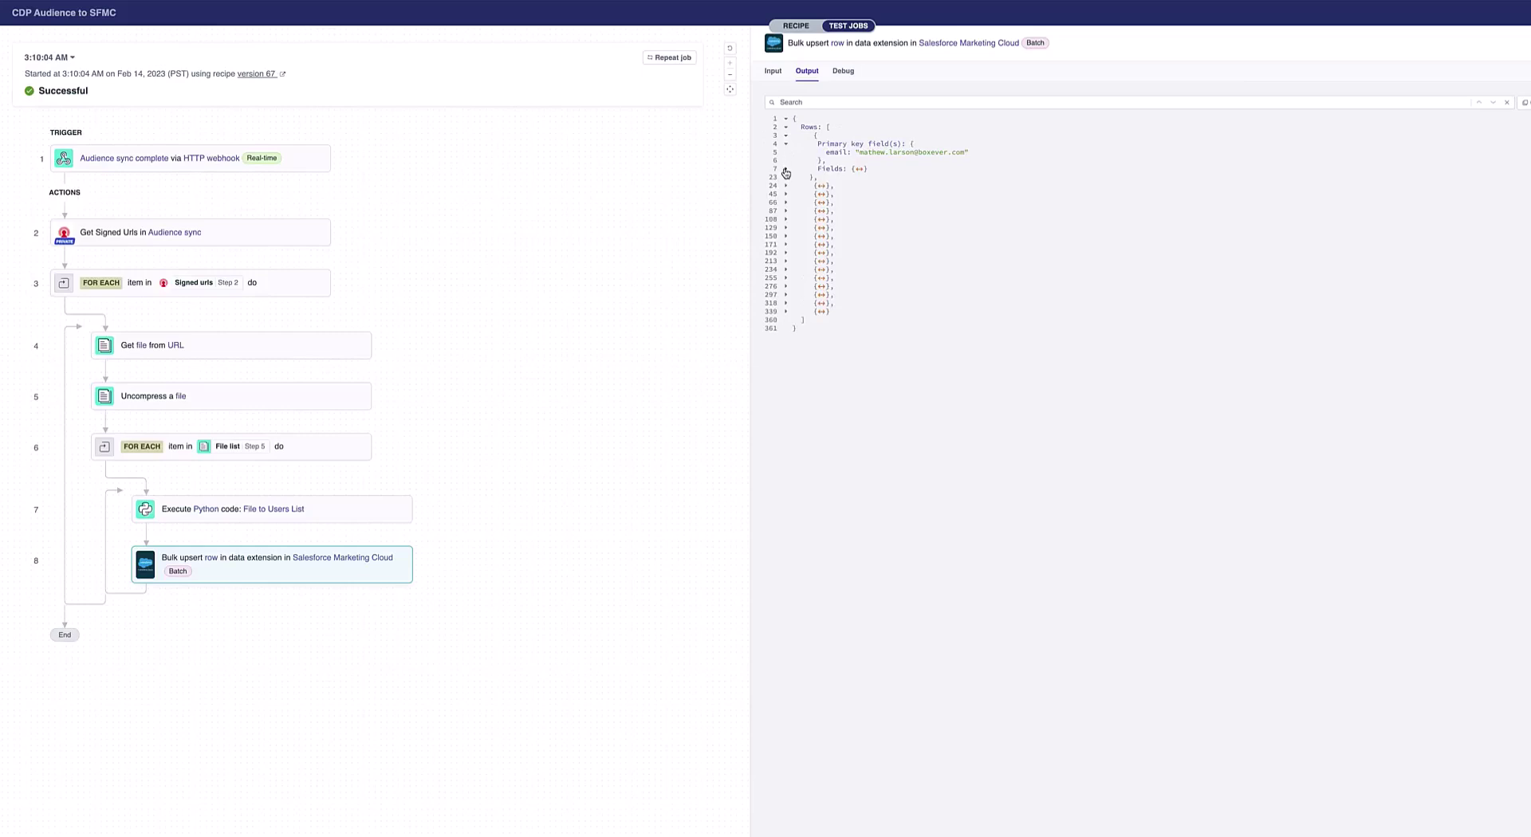
{"action": "left_click", "coordinate": [786, 169]}
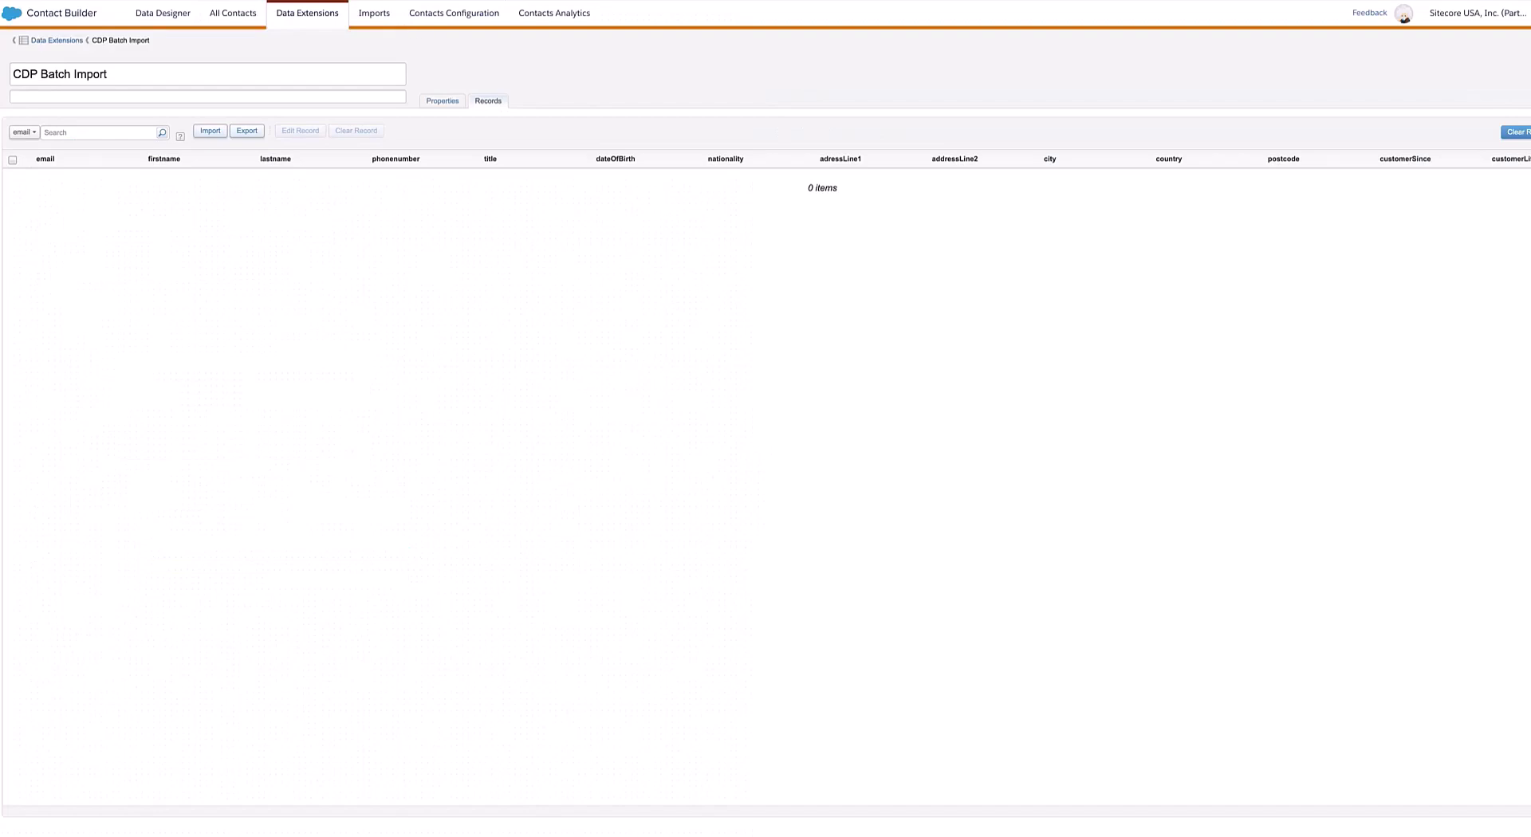
- Reload the data extensions list, open the CDP Batch Import extension and review its records
{"action": "left_click", "coordinate": [311, 16]}
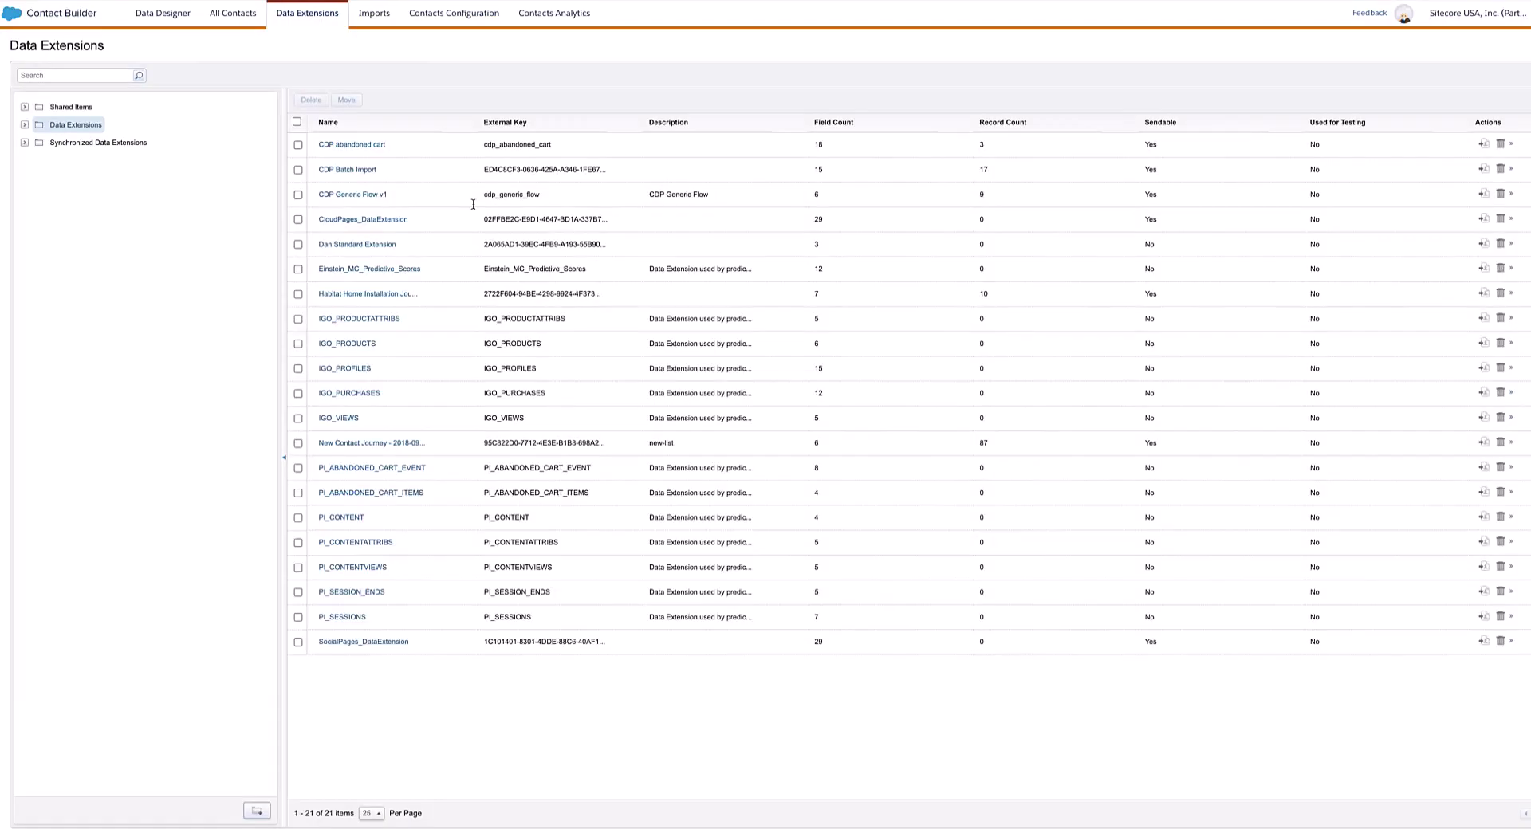
{"action": "left_click", "coordinate": [356, 171]}
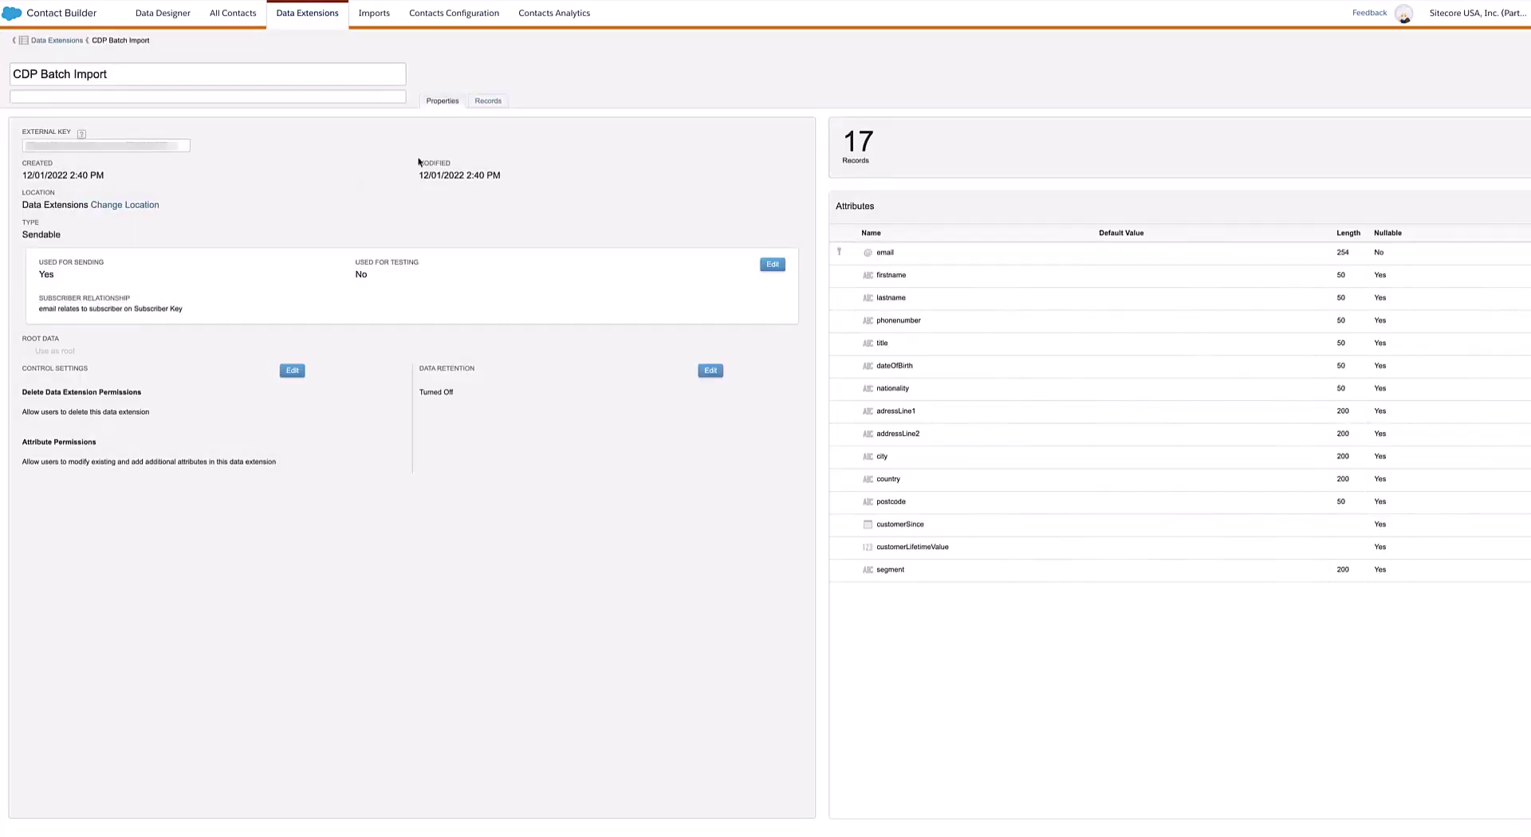
{"action": "left_click", "coordinate": [487, 101]}
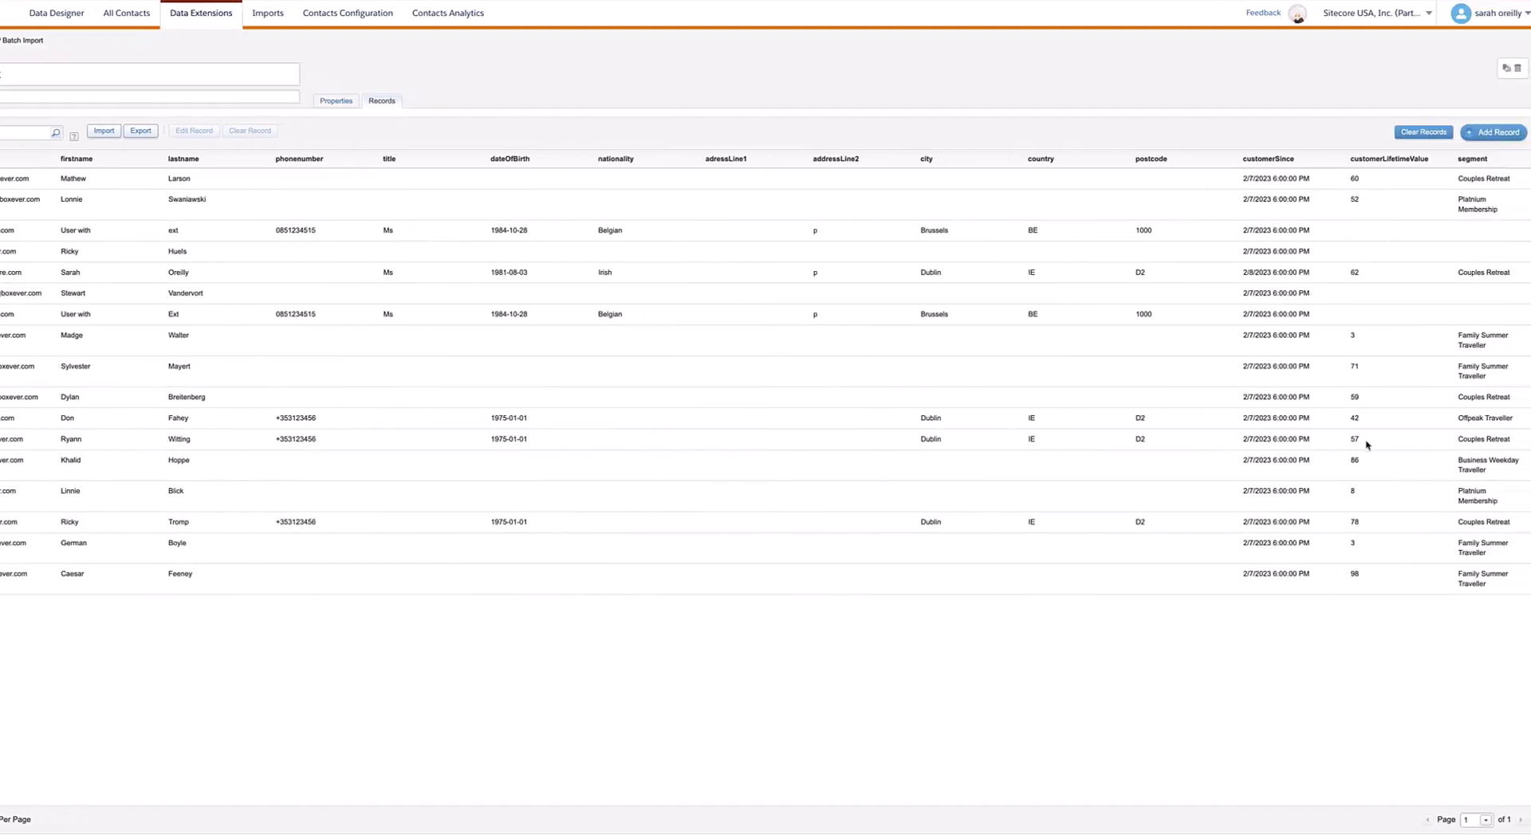
{"action": "left_click", "coordinate": [1373, 441]}
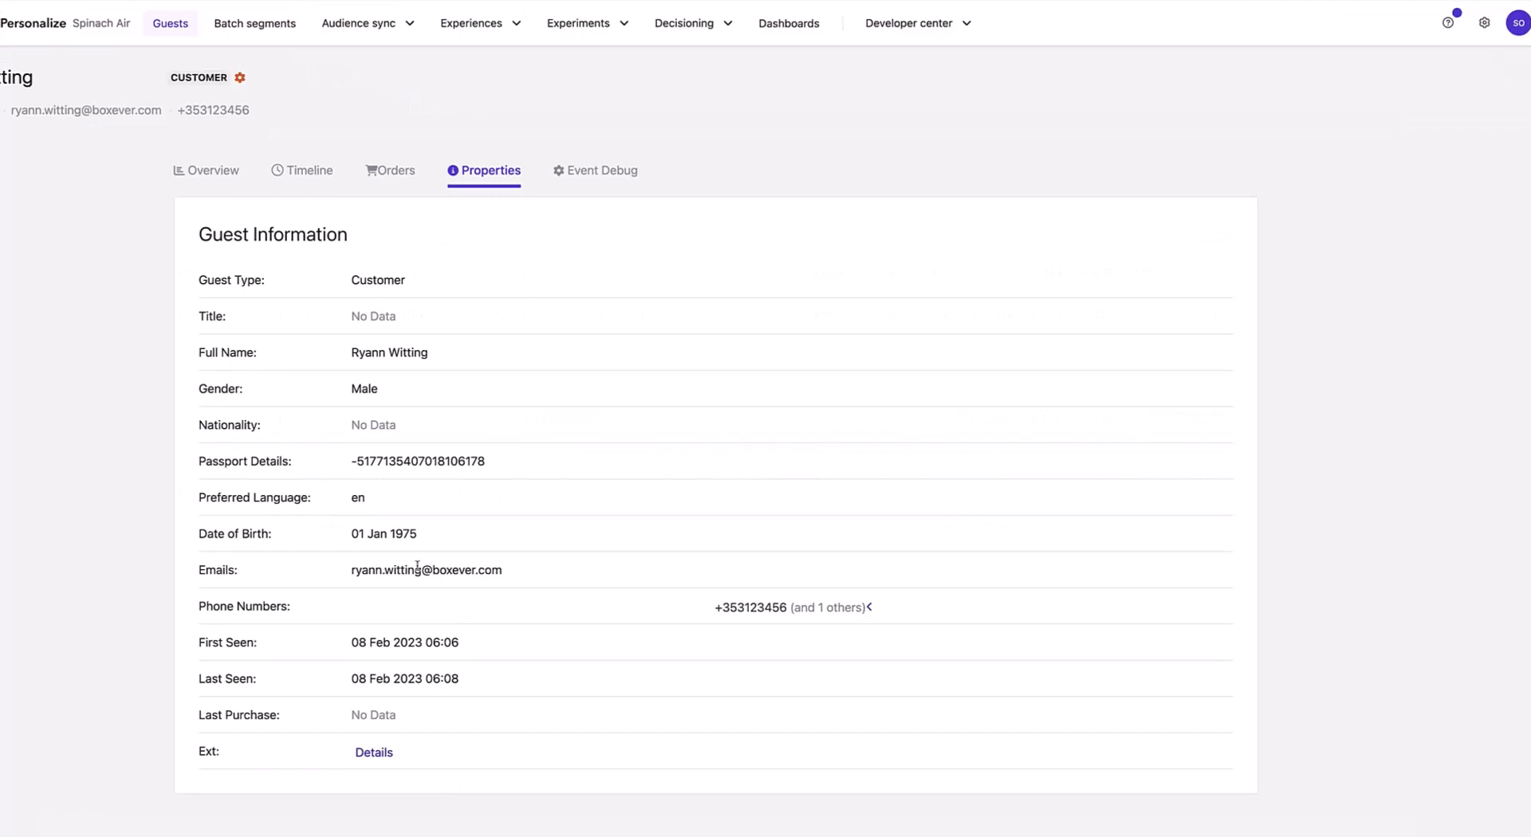
- Check the guest's date of birth in the Sitecore guest properties and open the details of the Ext data
{"action": "left_click_drag", "start_coordinate": [416, 533], "coordinate": [393, 533]}
{"action": "left_click", "coordinate": [379, 752]}
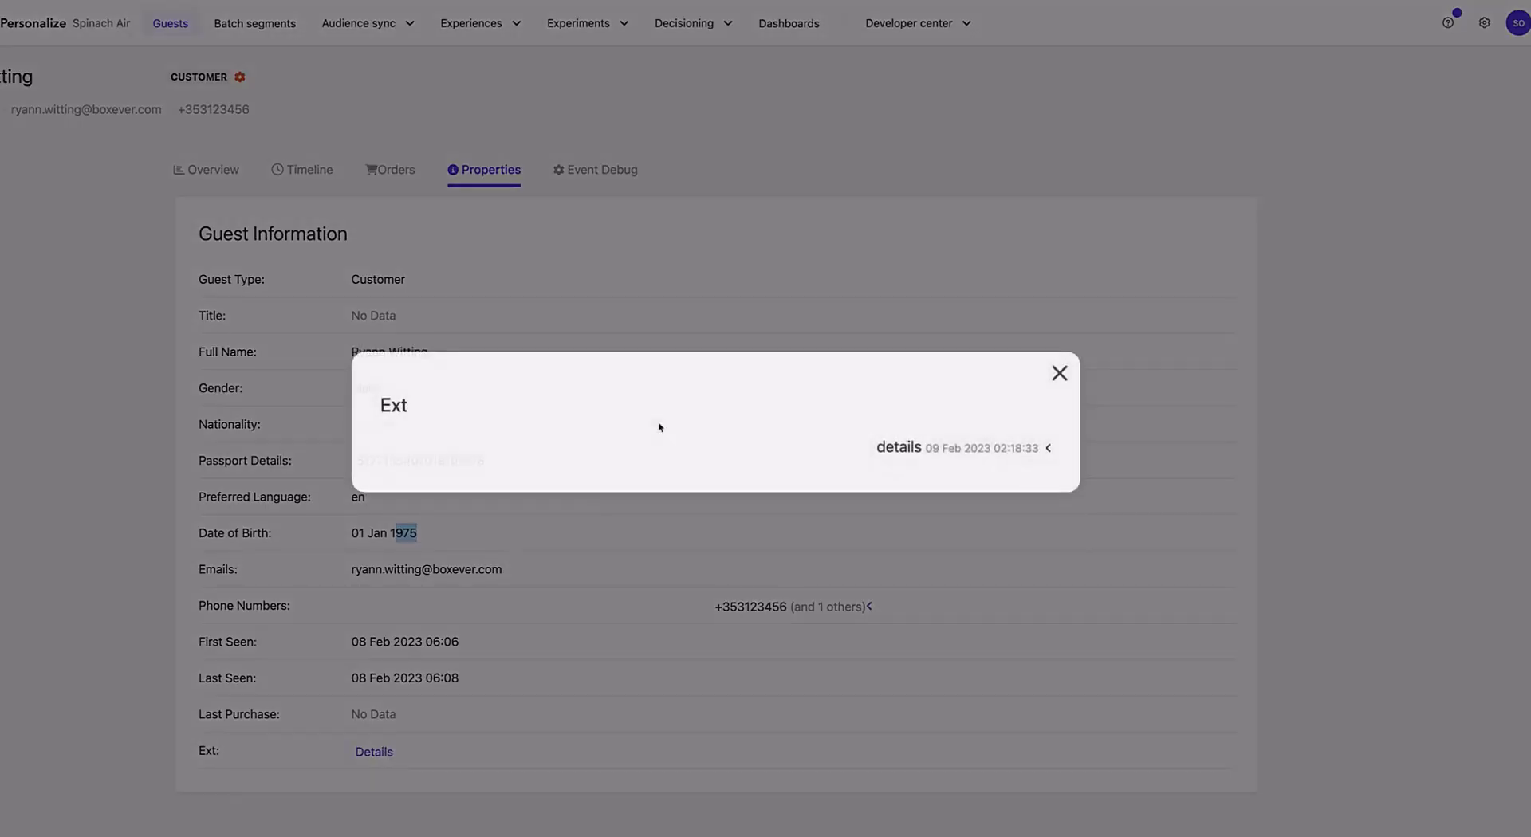
{"action": "left_click", "coordinate": [965, 451]}
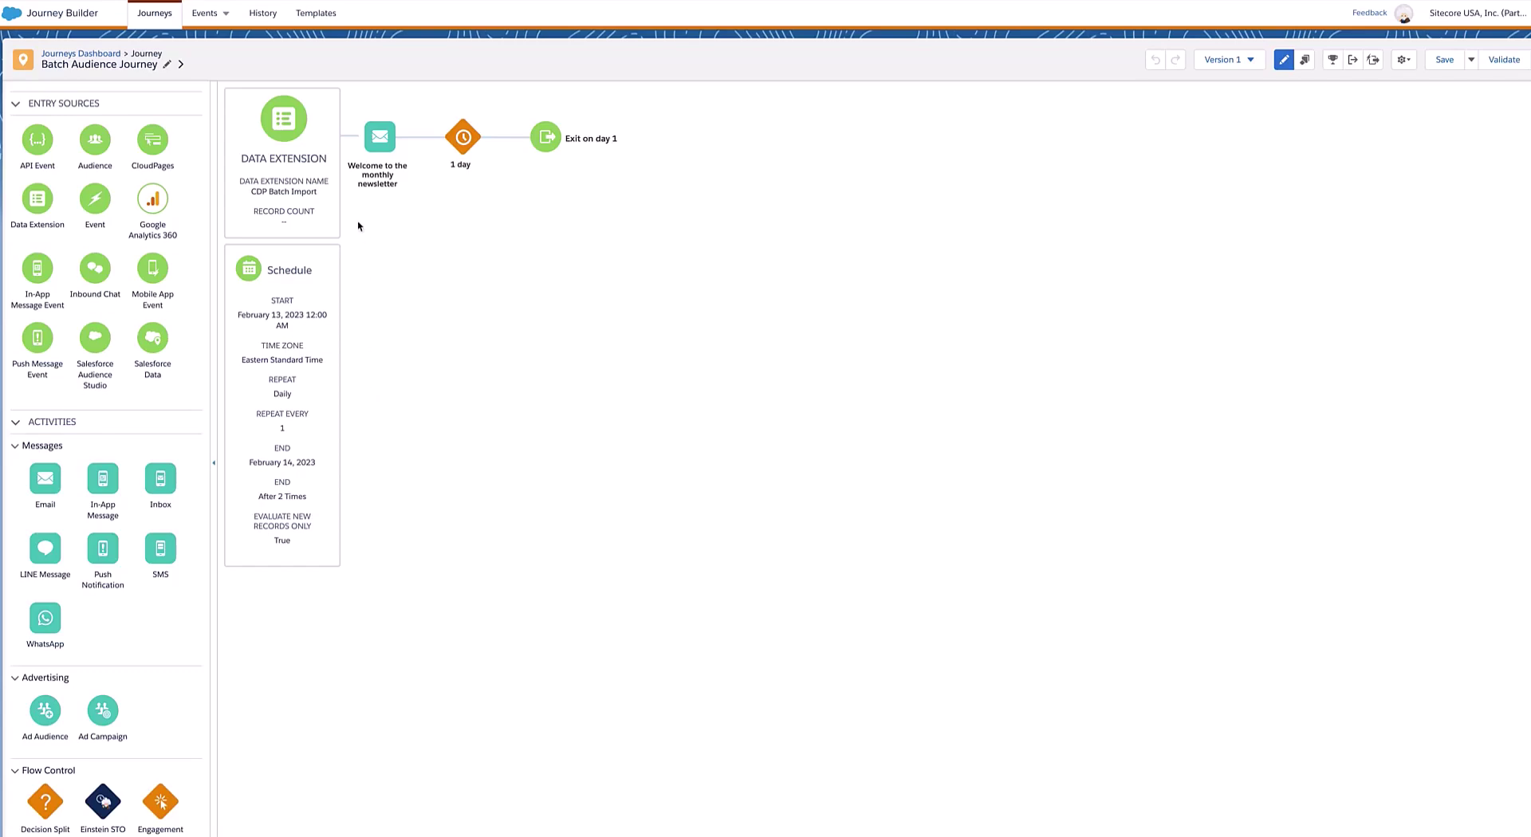
- Open the journey's Welcome to the monthly newsletter email activity and go to its preview and test view
{"action": "mouse_move", "coordinate": [371, 151]}
{"action": "left_click", "coordinate": [380, 138]}
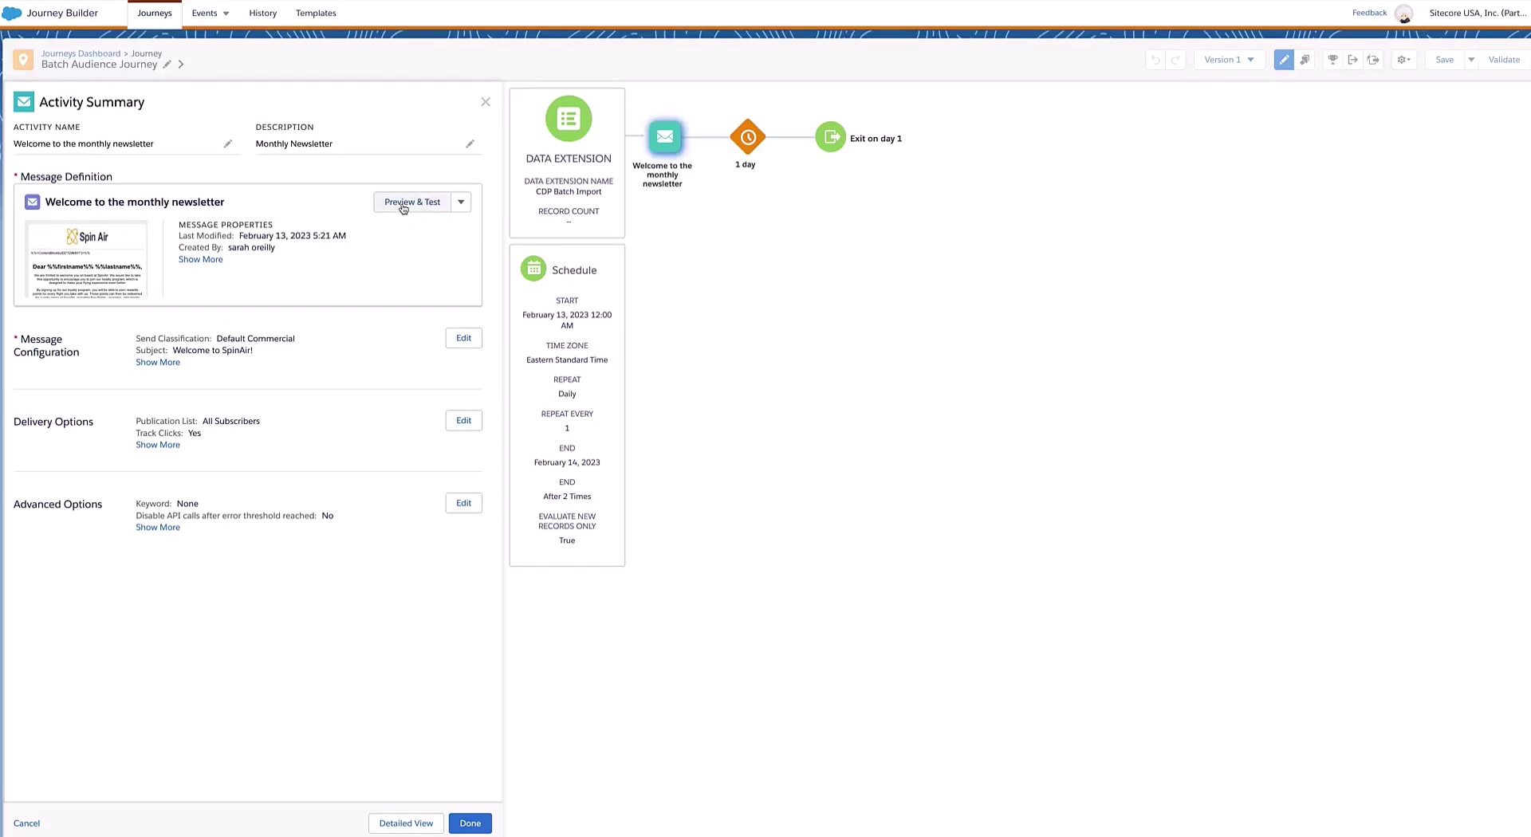
{"action": "left_click", "coordinate": [402, 204]}
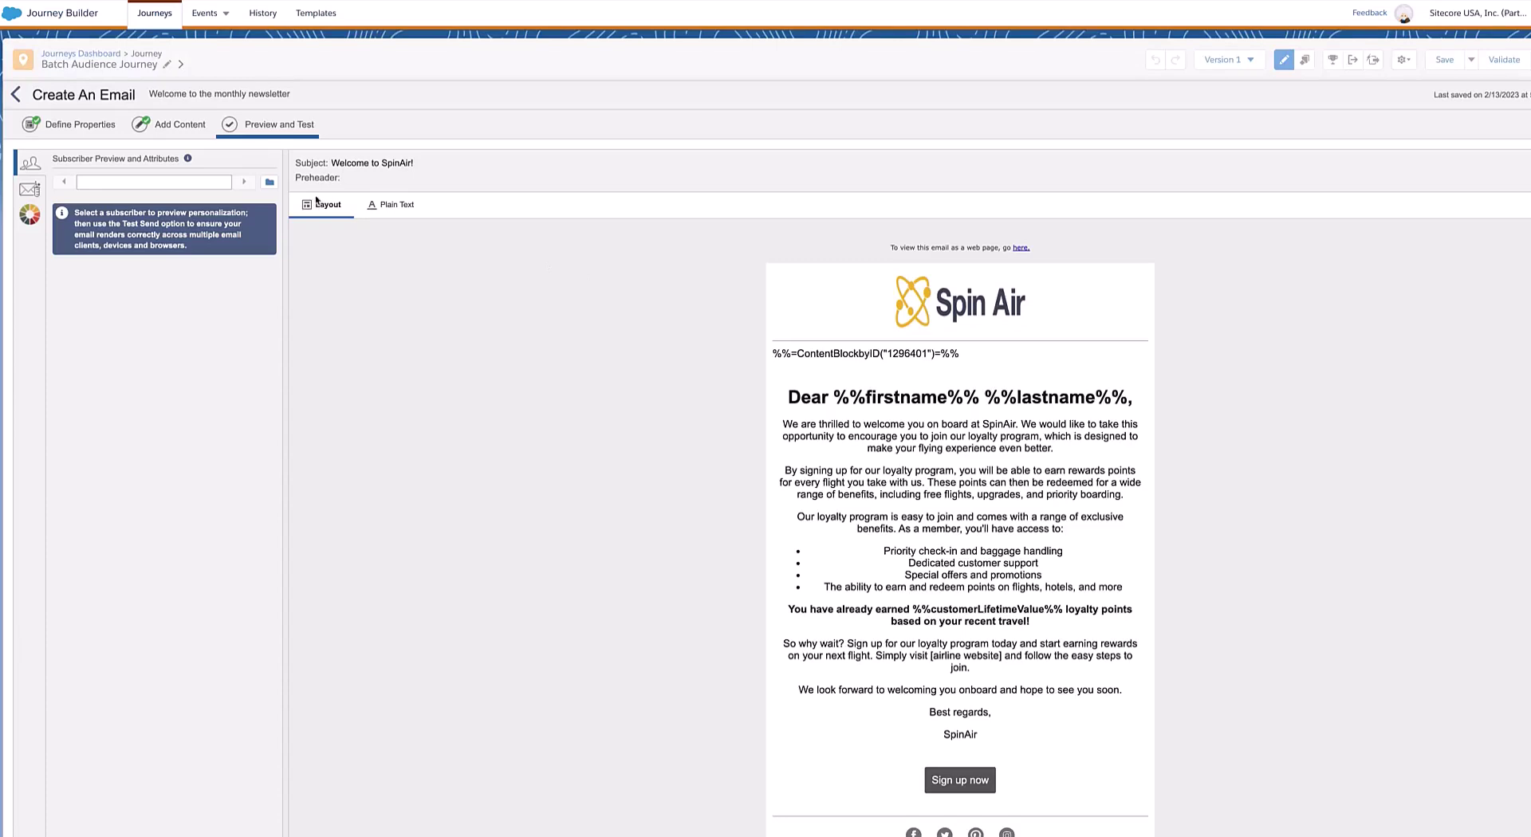
- Choose the fourth record of the CDP Batch Import data extension as preview subscriber and review the personalized email
{"action": "left_click", "coordinate": [268, 184]}
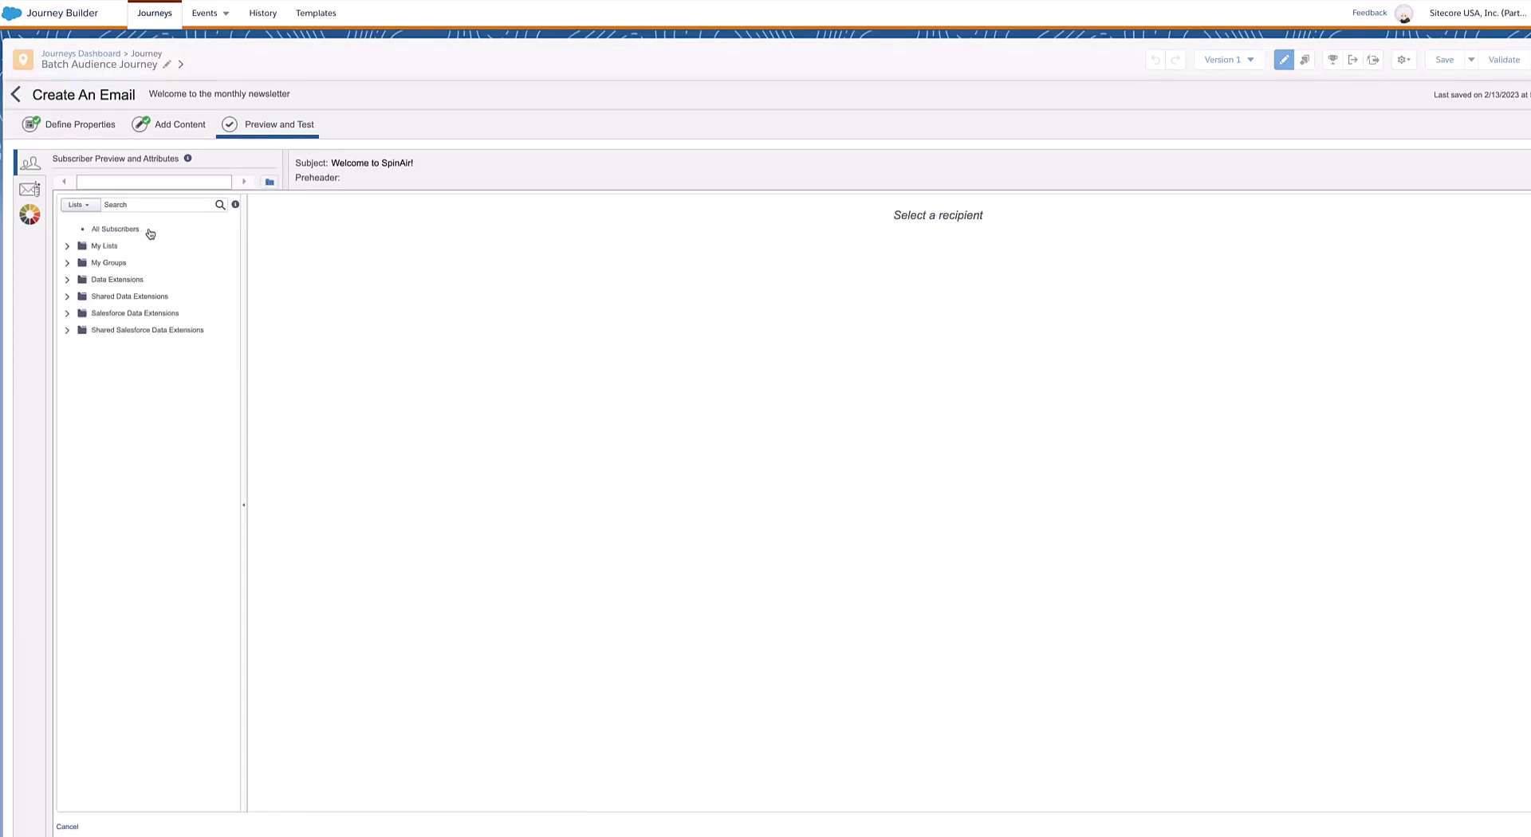
{"action": "left_click", "coordinate": [82, 283]}
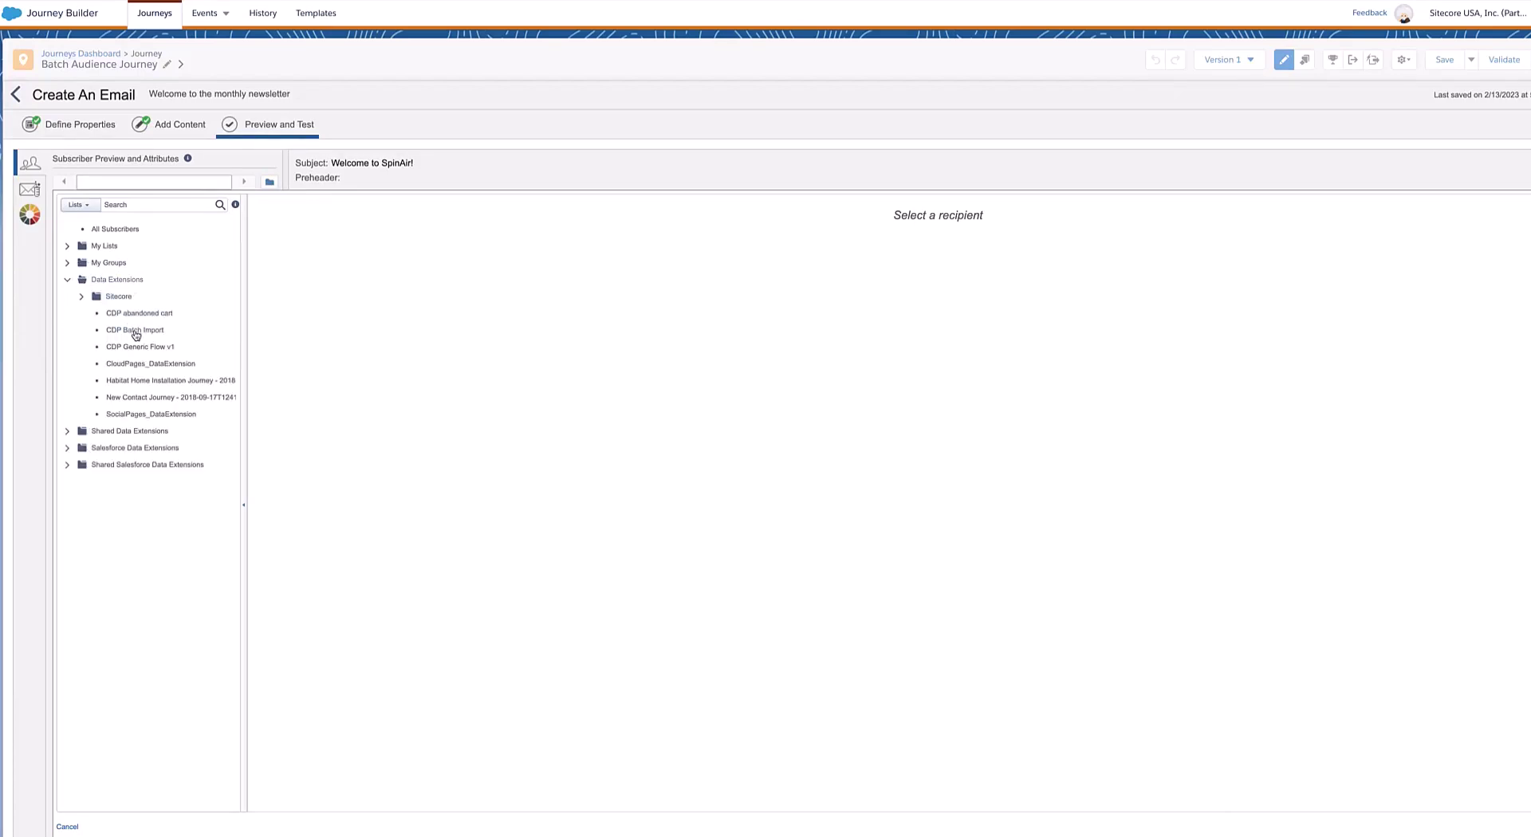
{"action": "left_click", "coordinate": [136, 335]}
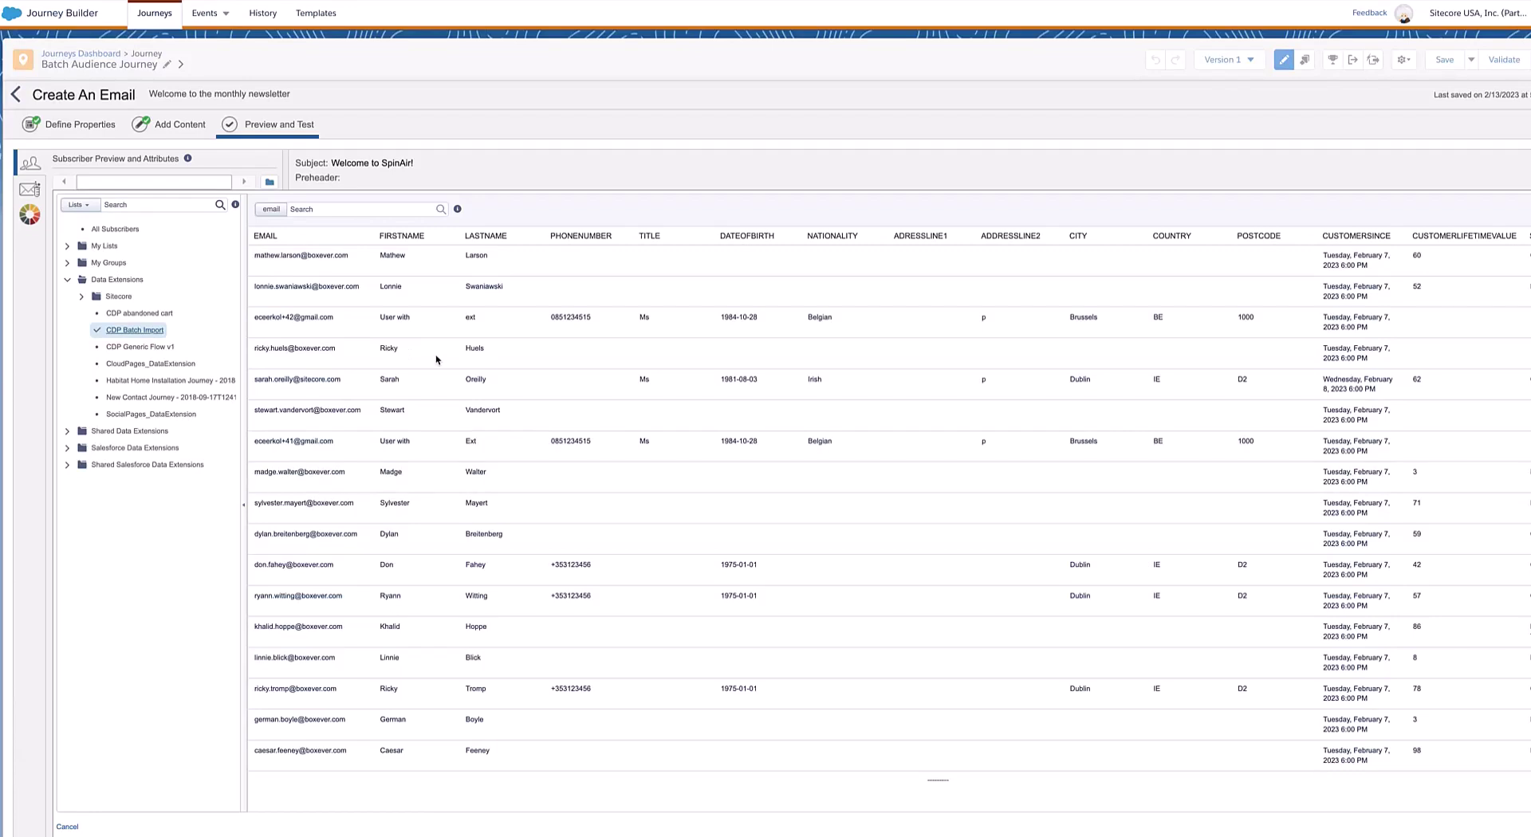
{"action": "left_click", "coordinate": [333, 359]}
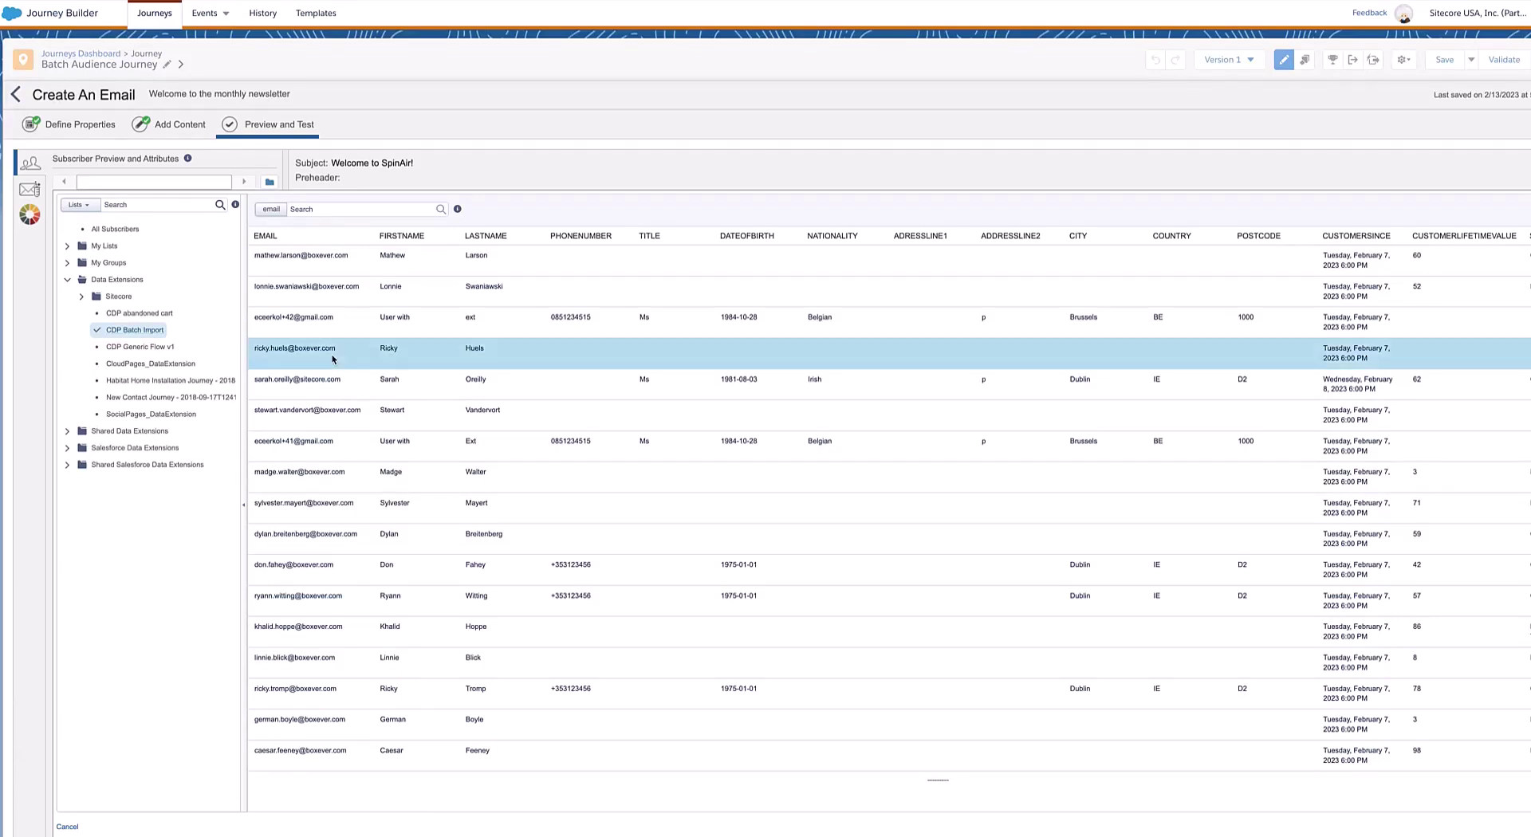
{"action": "left_click", "coordinate": [1166, 347]}
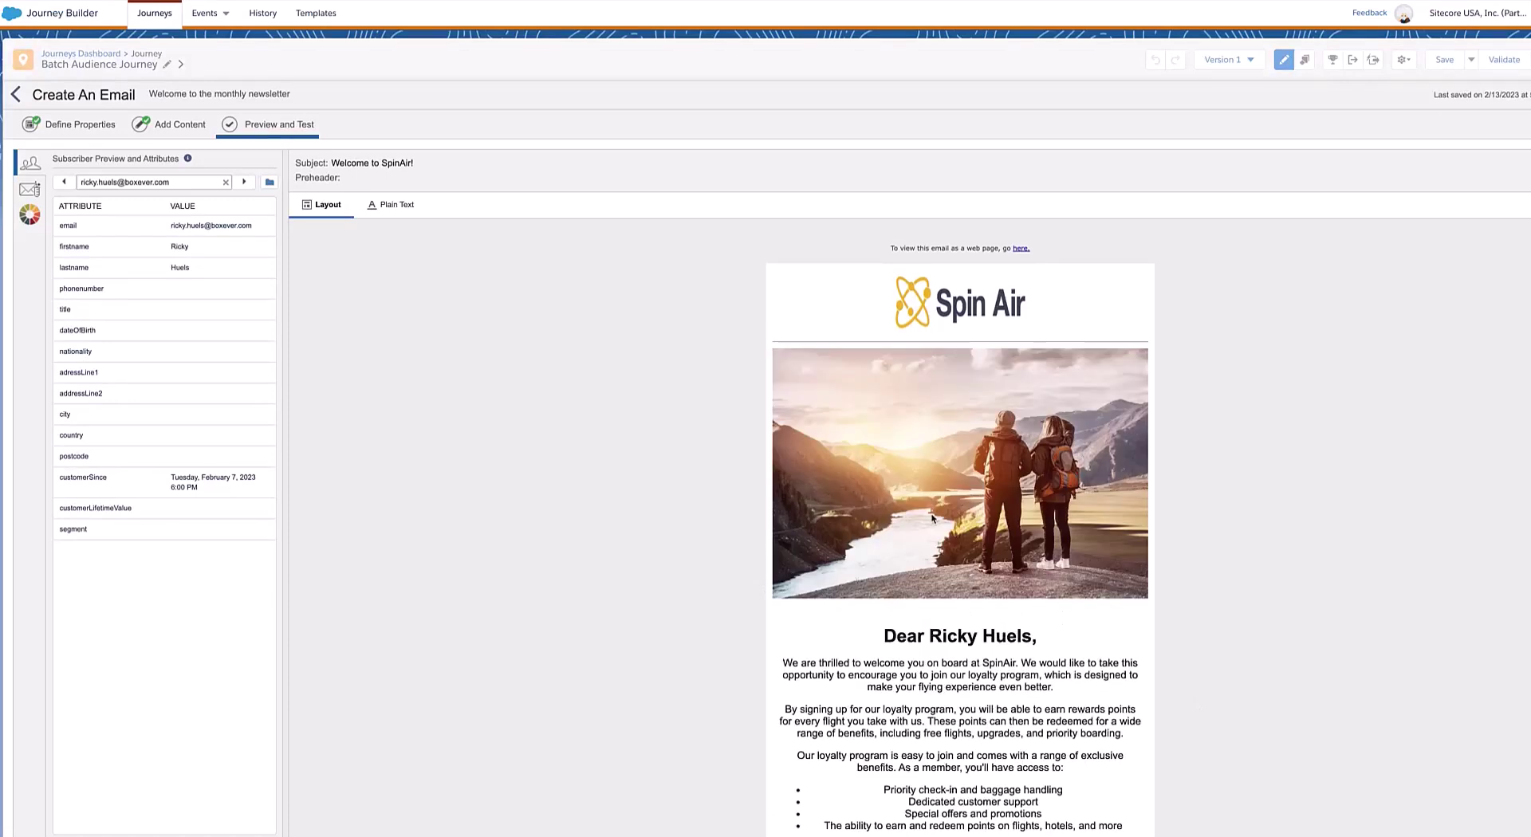
{"action": "scroll", "coordinate": [931, 518], "scroll_direction": "down", "scroll_amount": 2}
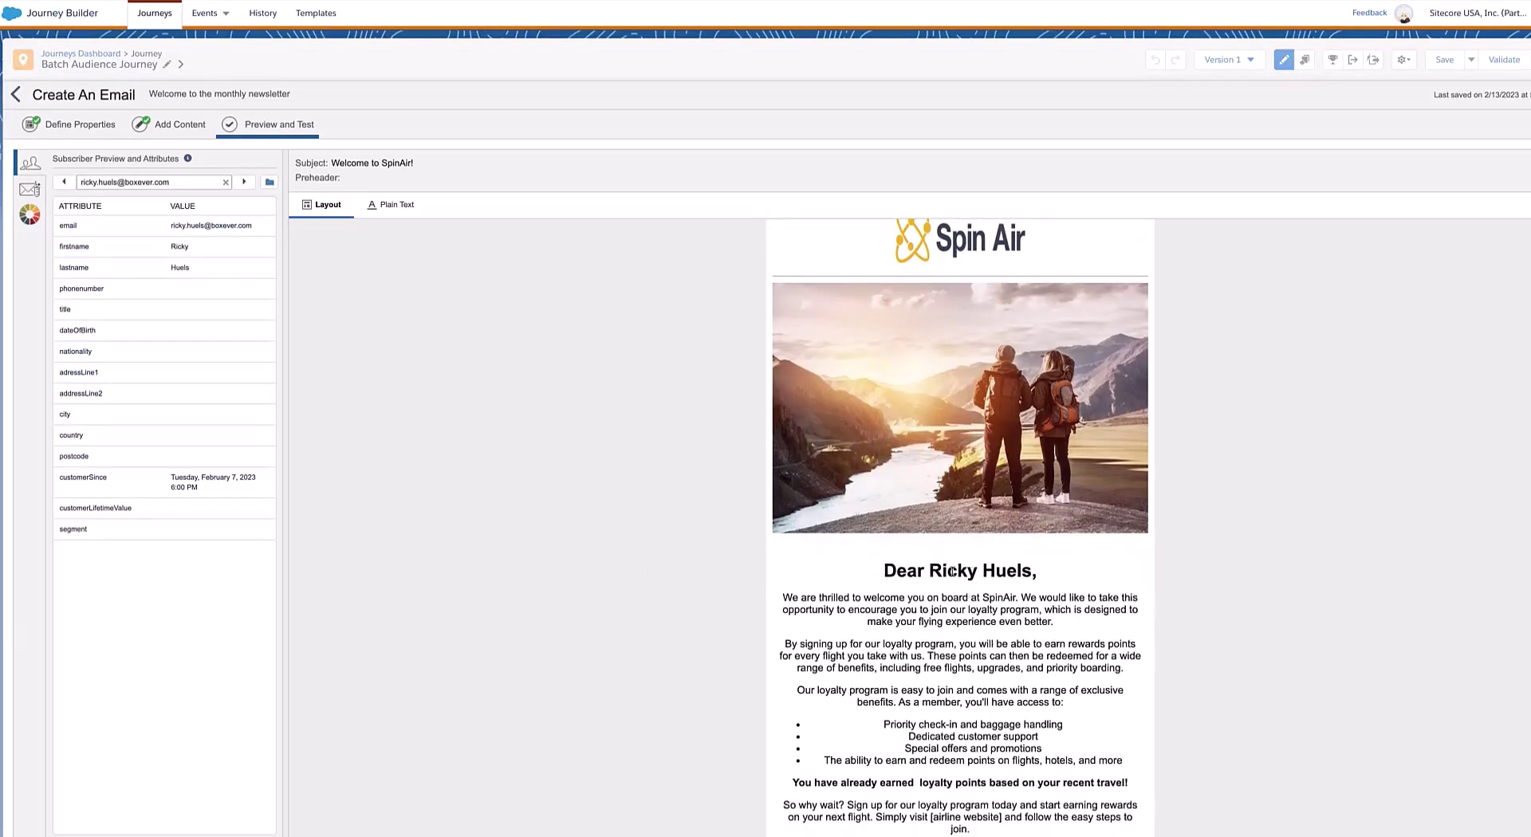
{"action": "scroll", "coordinate": [960, 420], "scroll_direction": "down", "scroll_amount": 5}
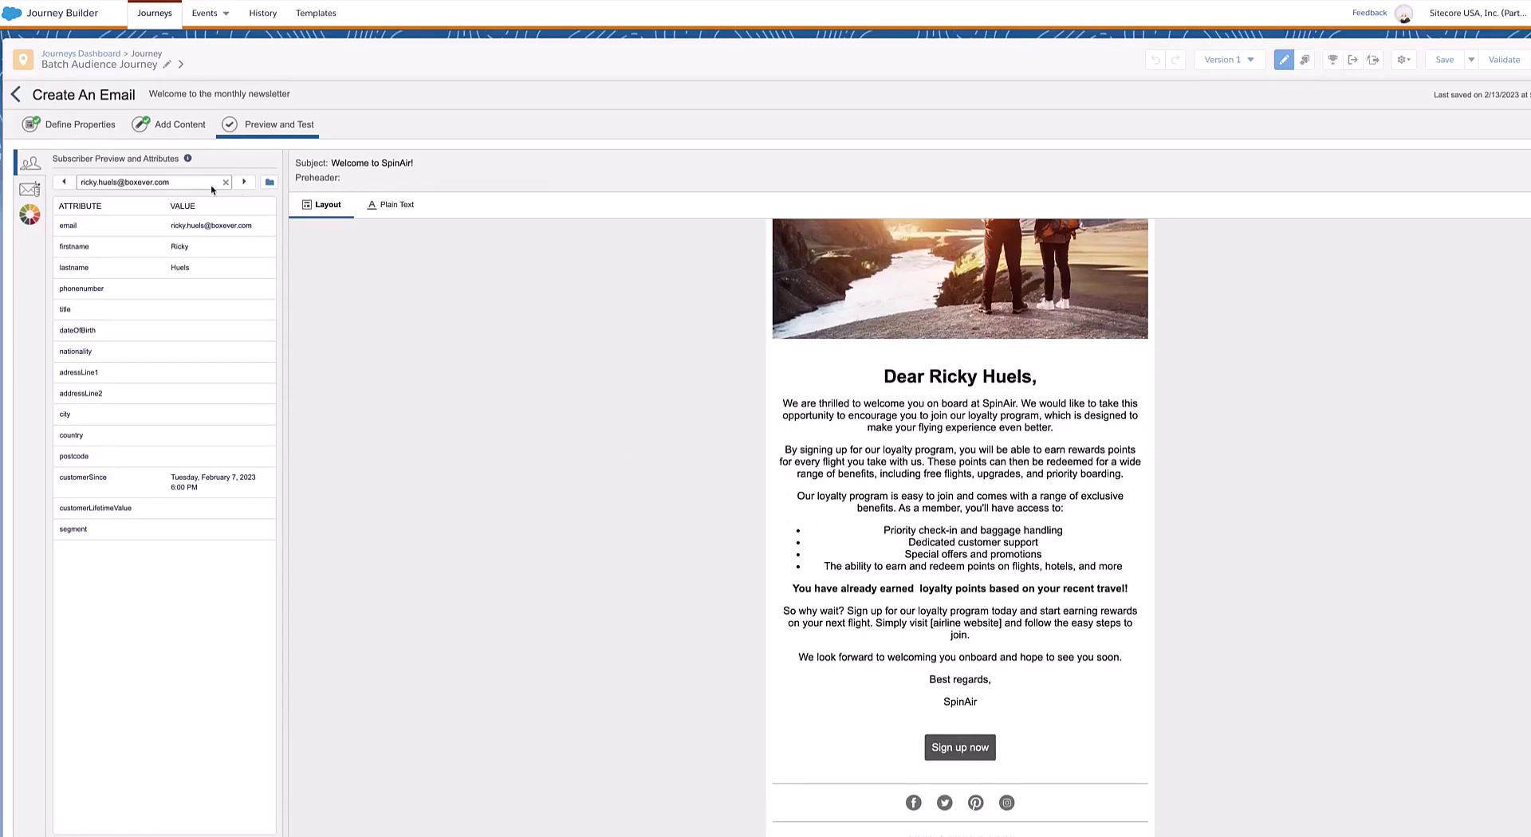
- Preview the email for the following subscriber and examine the personalized greeting and loyalty points sentence
{"action": "left_click", "coordinate": [244, 182]}
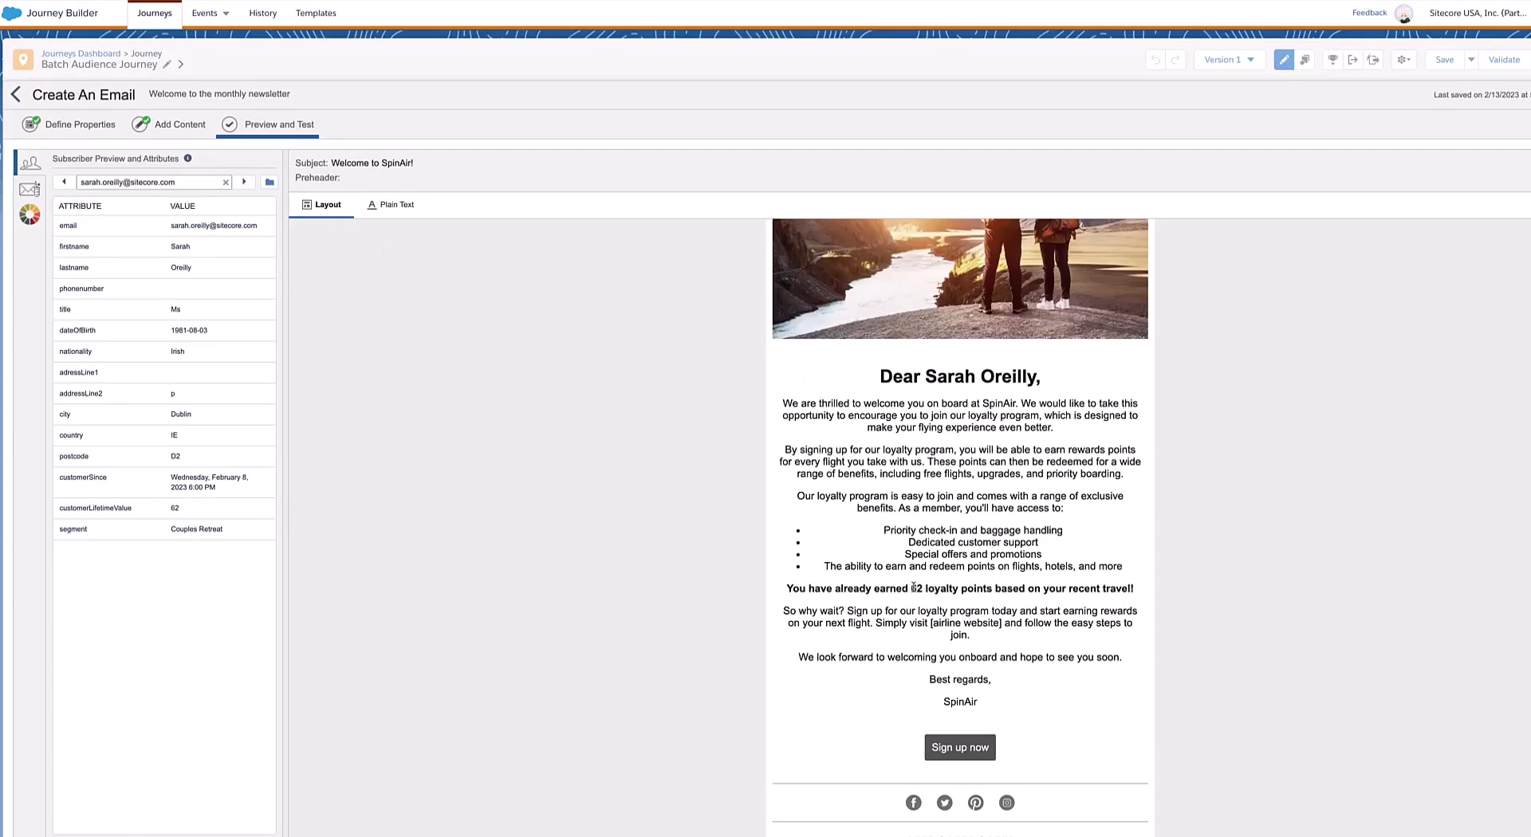
{"action": "mouse_move", "coordinate": [912, 588]}
{"action": "left_mouse_down"}
{"action": "mouse_move", "coordinate": [954, 591]}
{"action": "mouse_move", "coordinate": [934, 589]}
{"action": "left_mouse_up"}
{"action": "scroll", "coordinate": [965, 567], "scroll_direction": "up", "scroll_amount": 1}
{"action": "scroll", "coordinate": [966, 567], "scroll_direction": "up", "scroll_amount": 1}
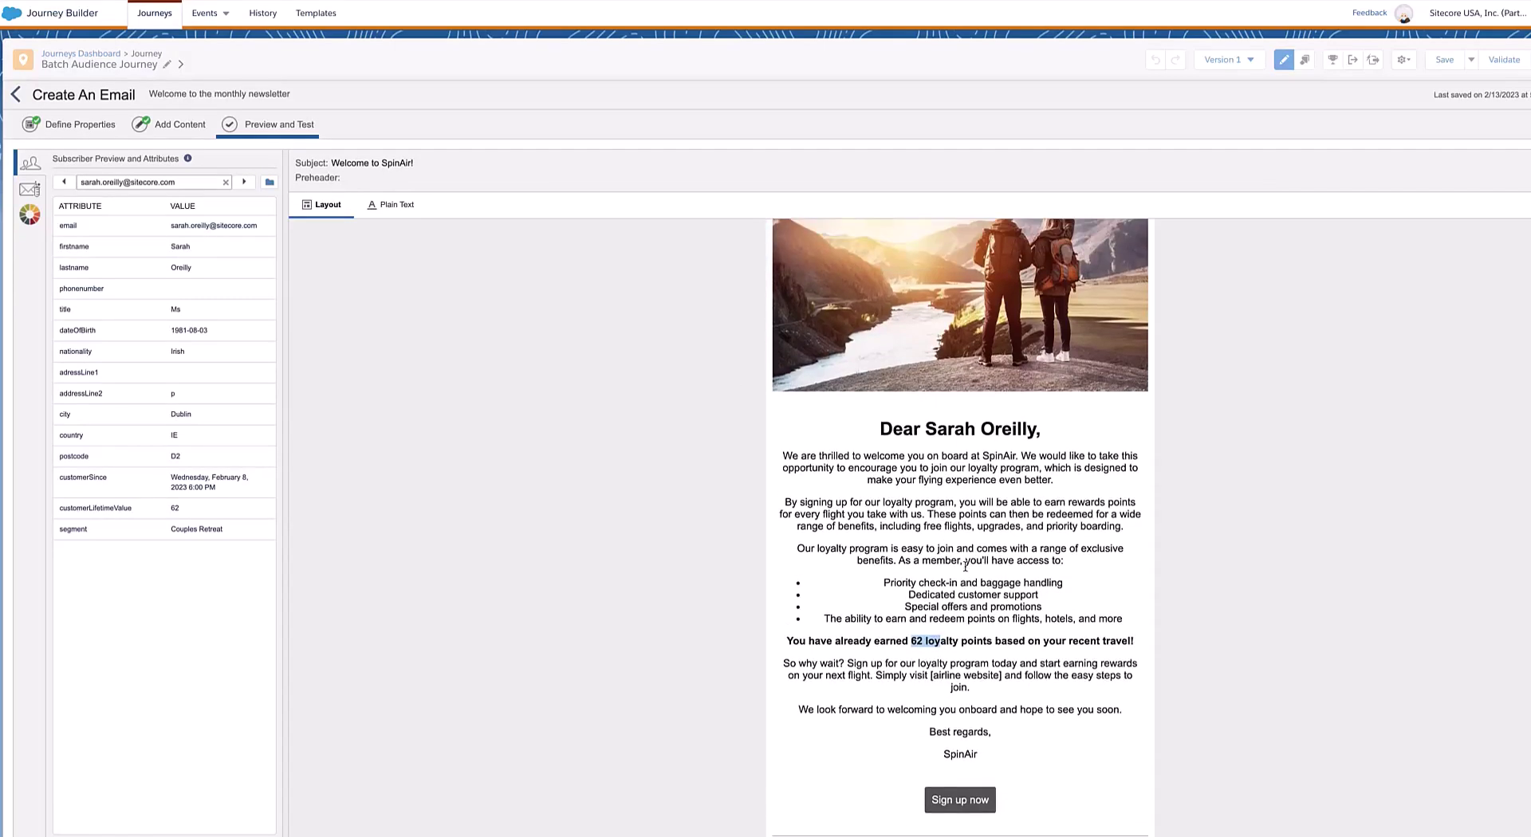
{"action": "scroll", "coordinate": [834, 472], "scroll_direction": "up", "scroll_amount": 3}
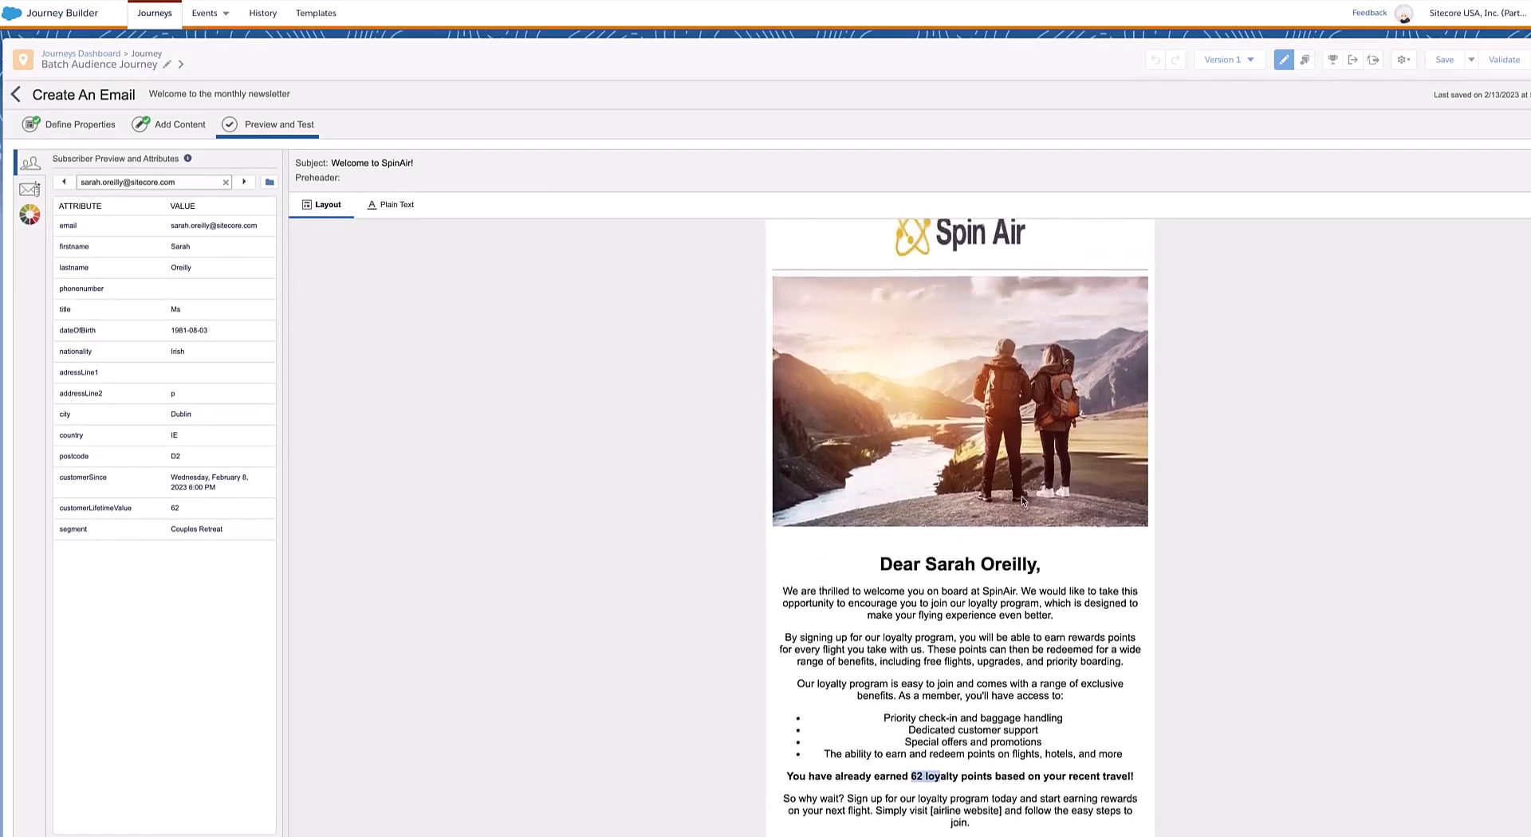
{"action": "scroll", "coordinate": [1024, 501], "scroll_direction": "down", "scroll_amount": 2}
{"action": "scroll", "coordinate": [1024, 501], "scroll_direction": "down", "scroll_amount": 1}
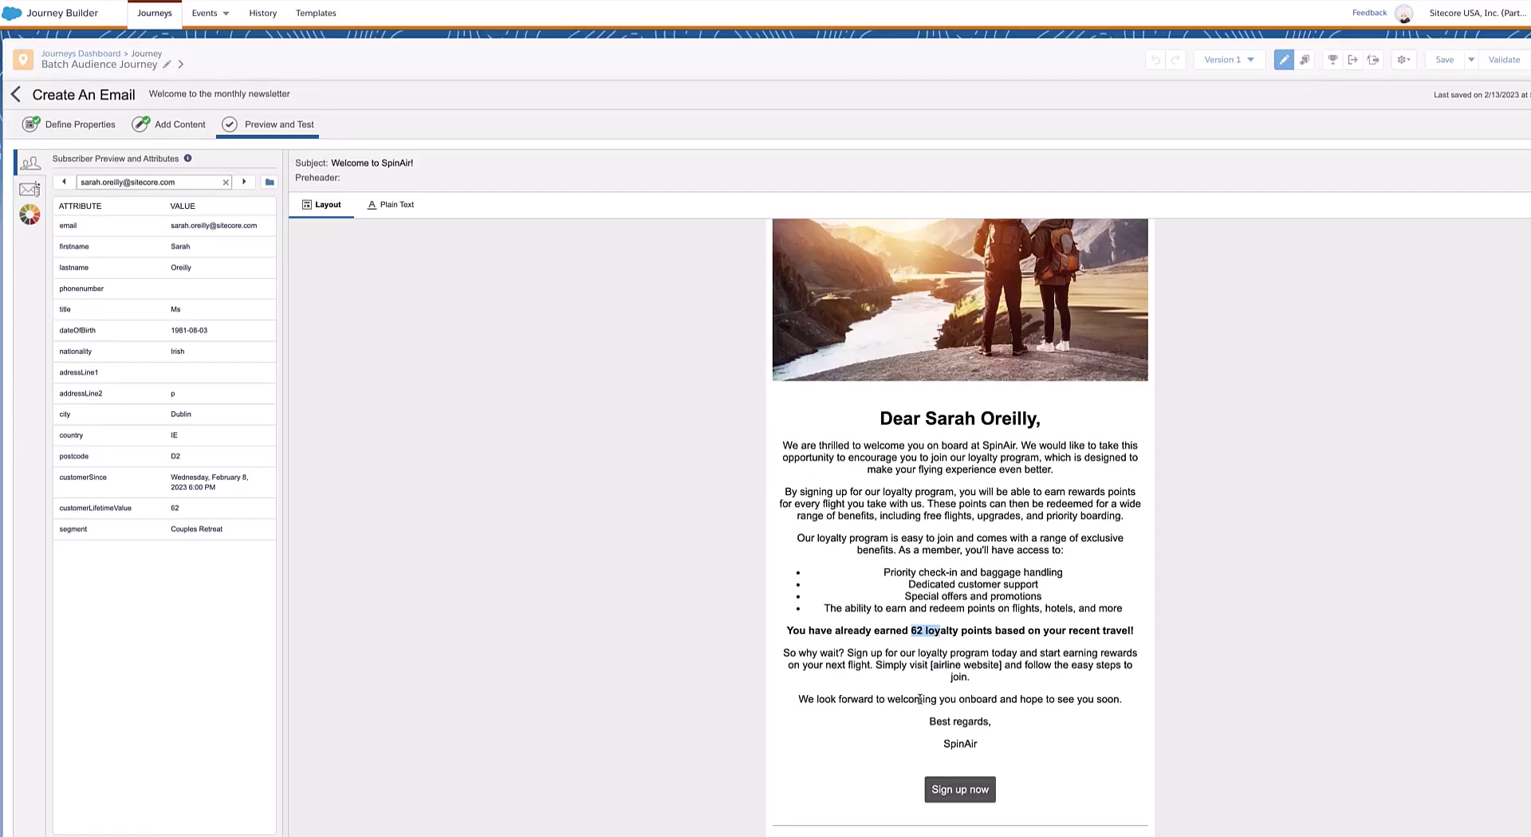
- Compare the email's header image with the subscriber's segment, advancing the preview by two more subscribers
{"action": "scroll", "coordinate": [921, 698], "scroll_direction": "up", "scroll_amount": 3}
{"action": "scroll", "coordinate": [942, 676], "scroll_direction": "down", "scroll_amount": 1}
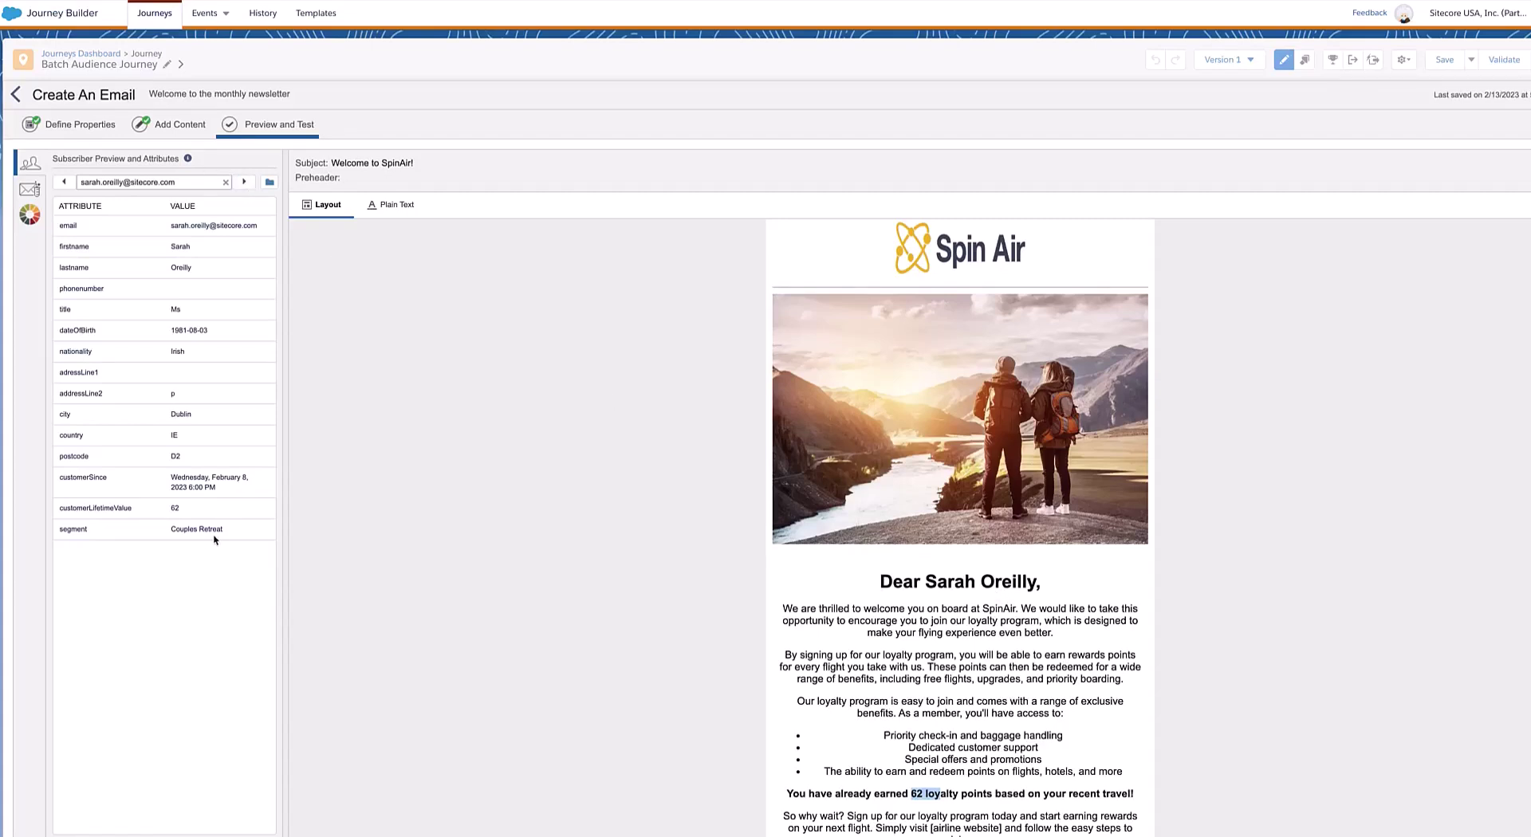
{"action": "left_click", "coordinate": [245, 185]}
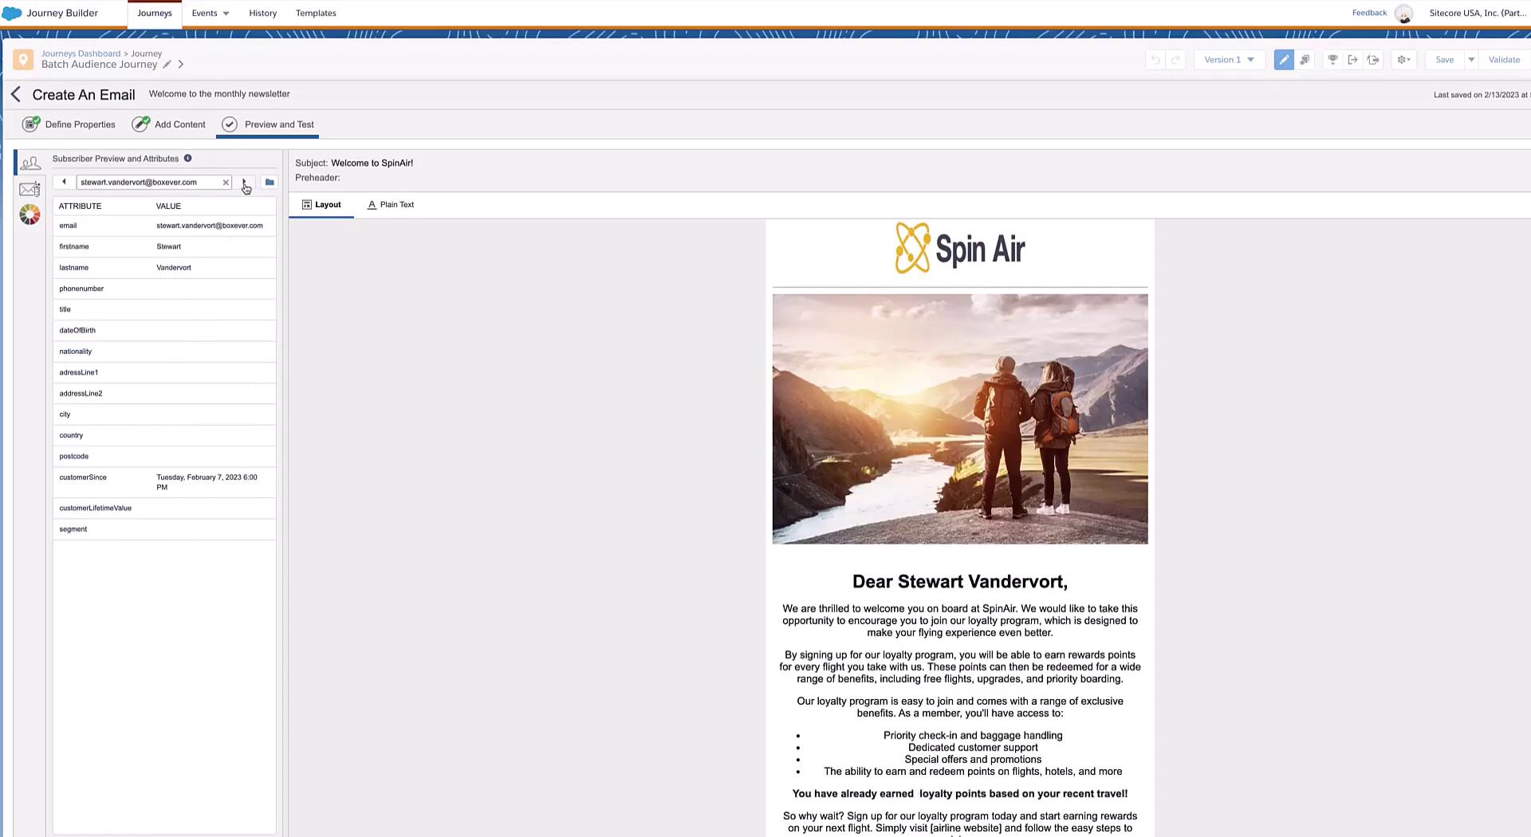
{"action": "left_click", "coordinate": [245, 184]}
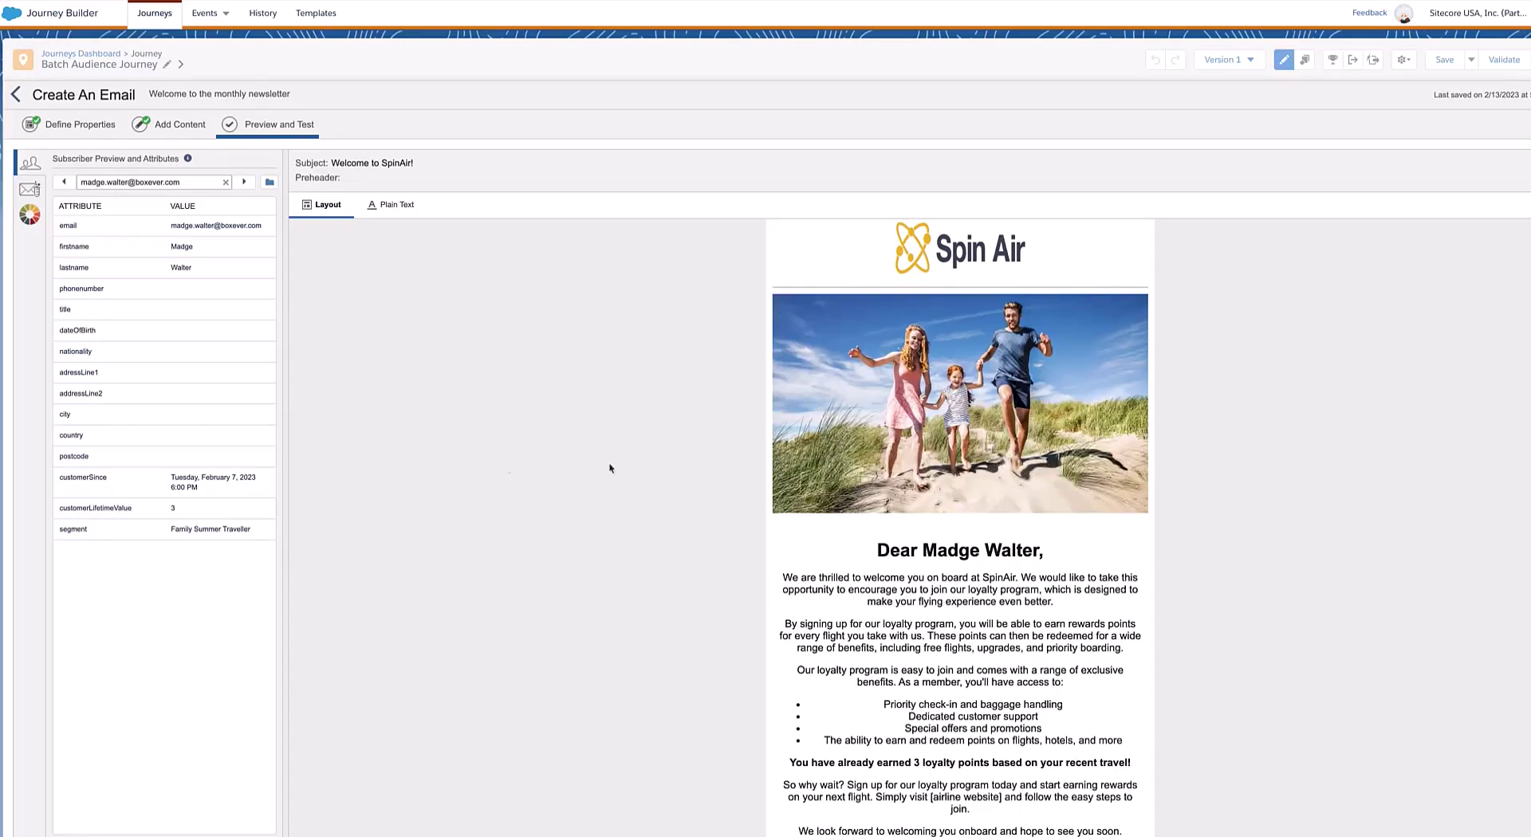
- Advance the email preview by three more subscribers and check how the header image, greeting and loyalty points follow each subscriber's attributes
{"action": "left_click", "coordinate": [242, 183]}
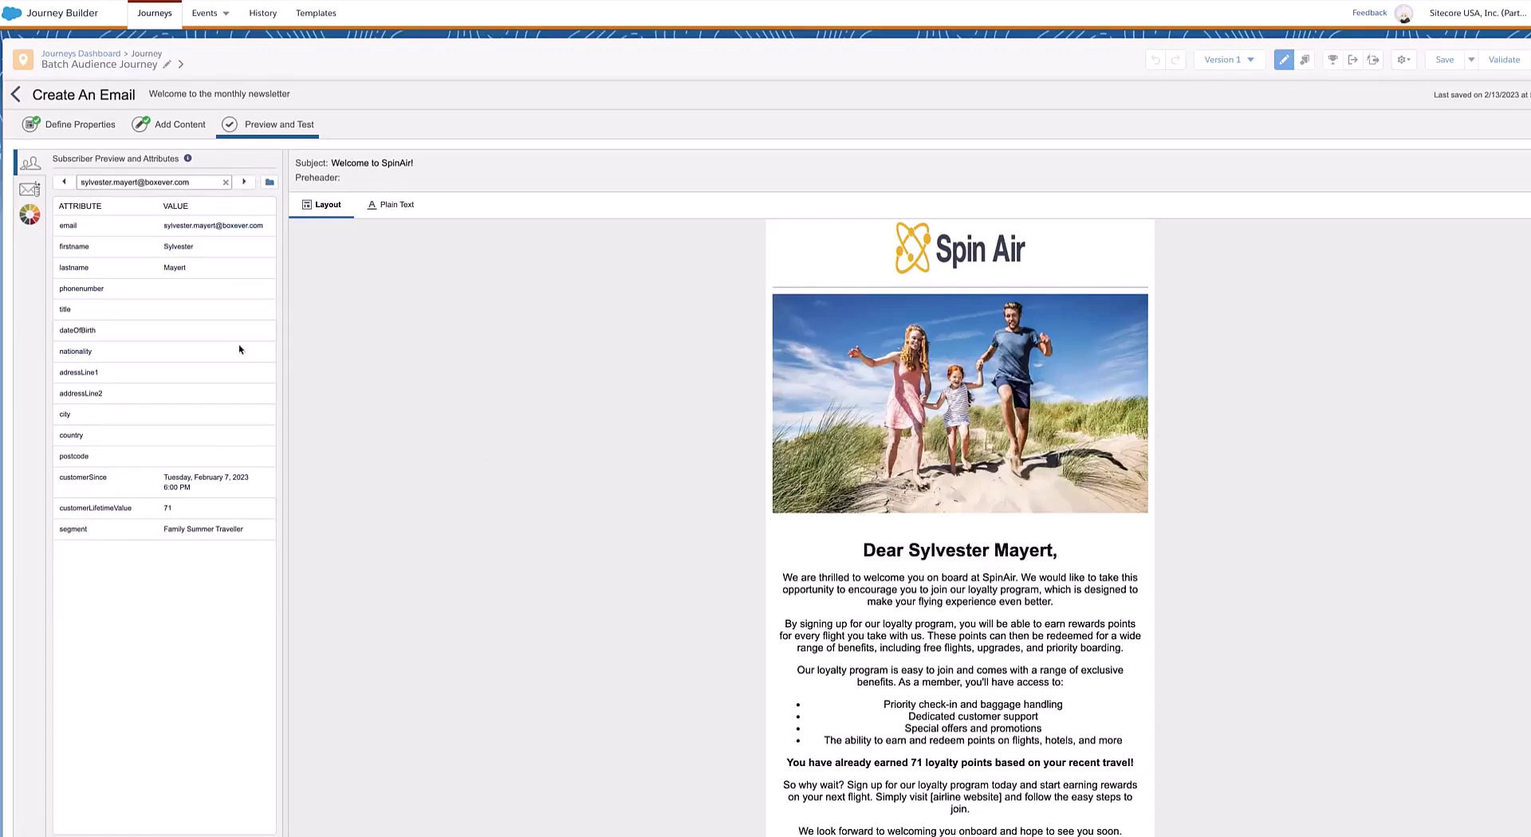
{"action": "left_click", "coordinate": [246, 183]}
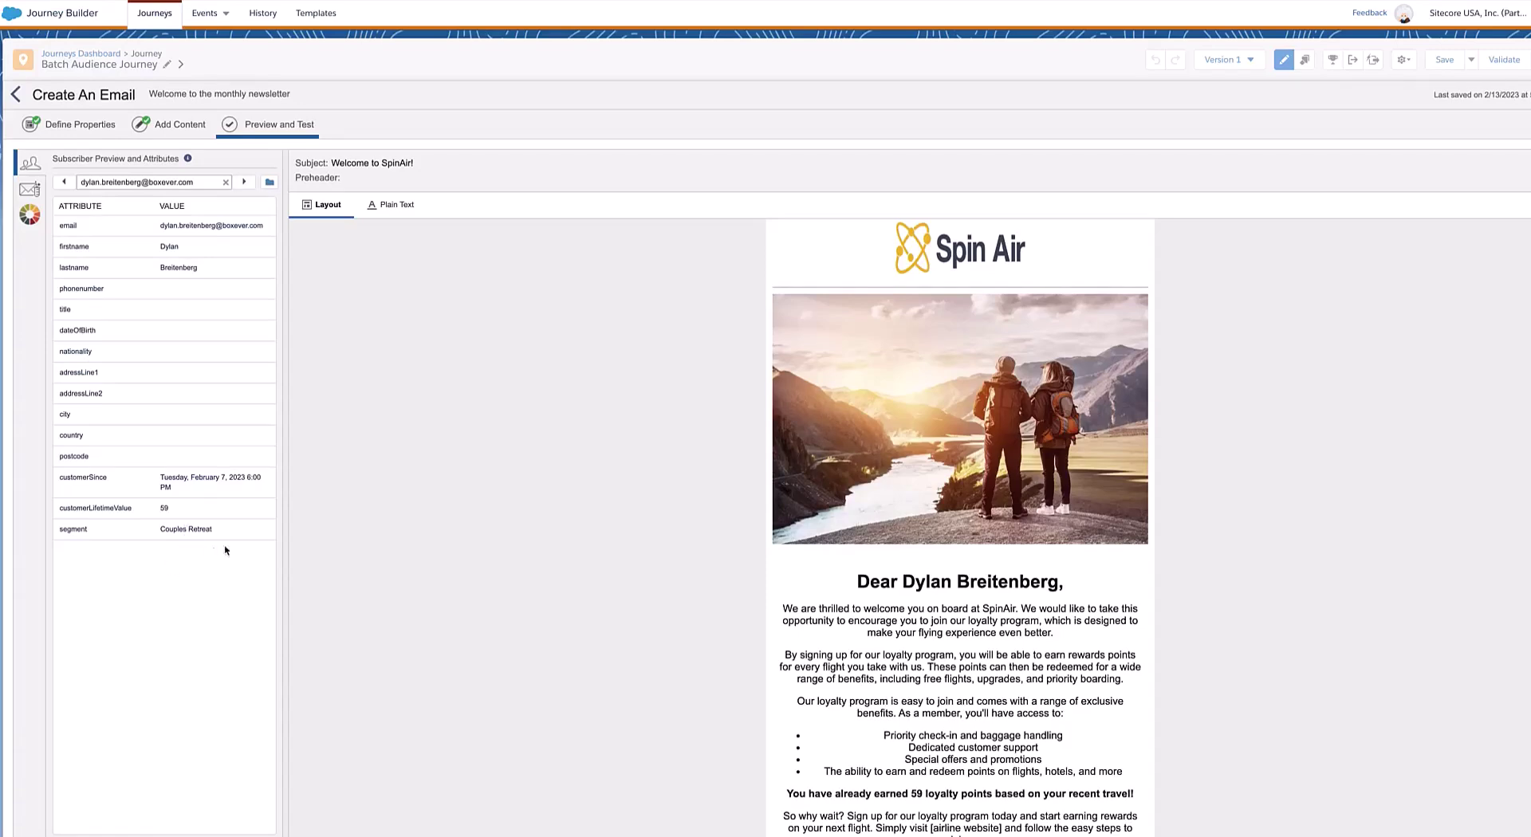
{"action": "left_click", "coordinate": [243, 183]}
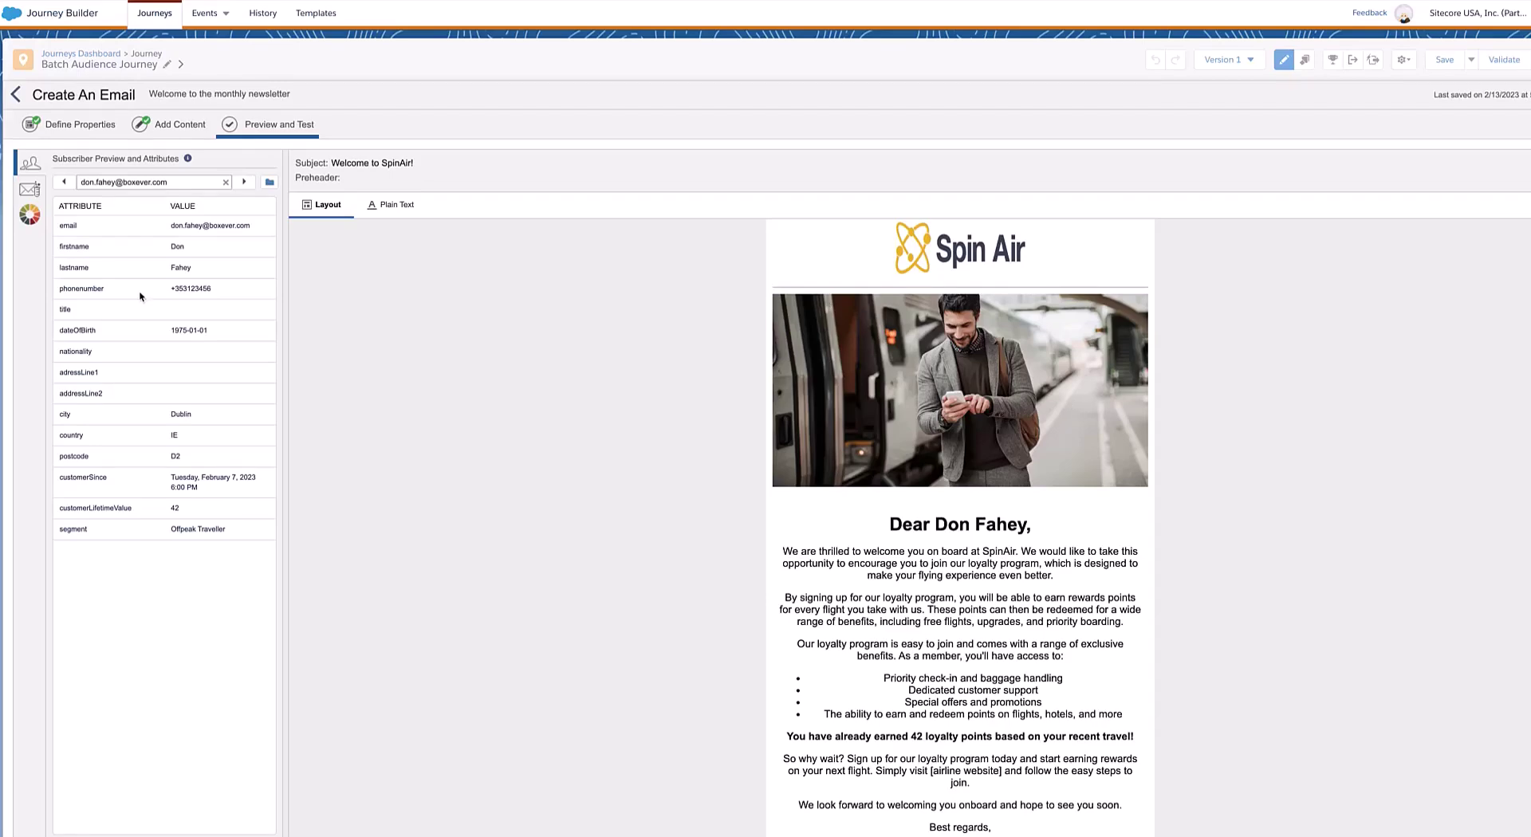
- Return to the email's content editing and examine the segment rules of the dynamic content block holding the header image
{"action": "left_click", "coordinate": [165, 134]}
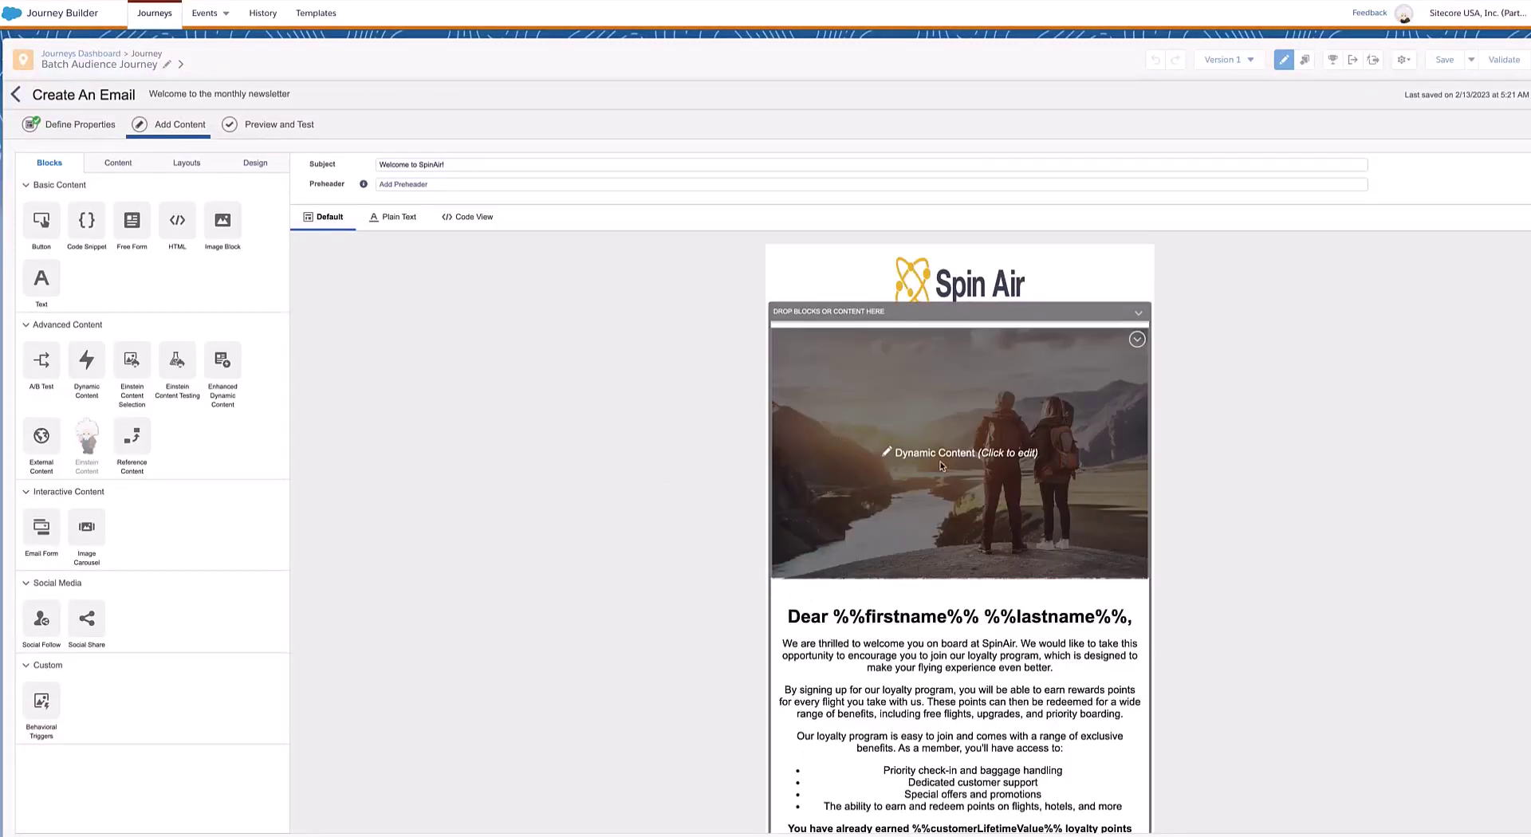
{"action": "left_click", "coordinate": [886, 452]}
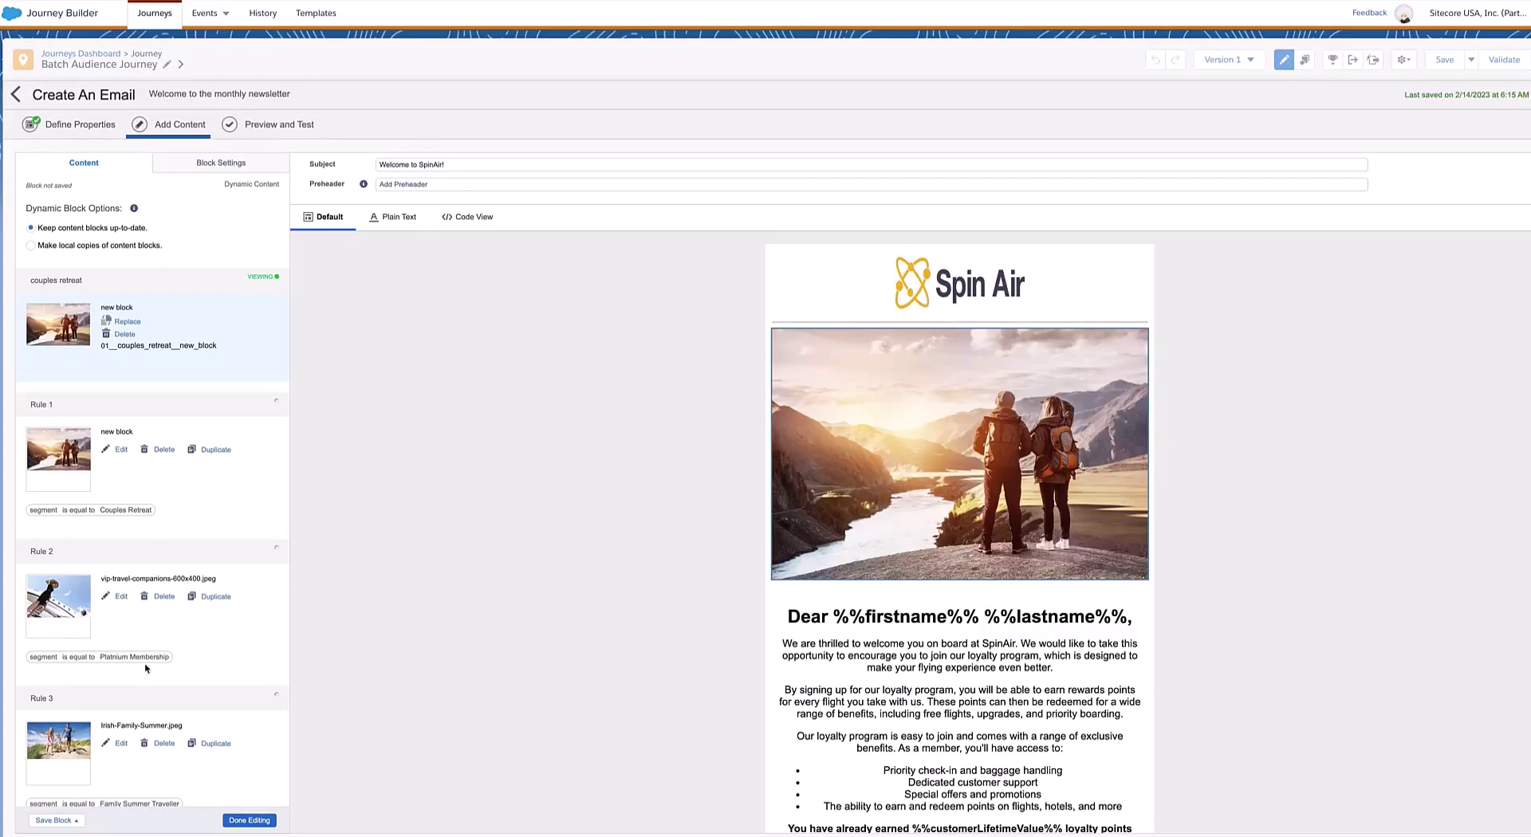
{"action": "scroll", "coordinate": [146, 627], "scroll_direction": "down", "scroll_amount": 1}
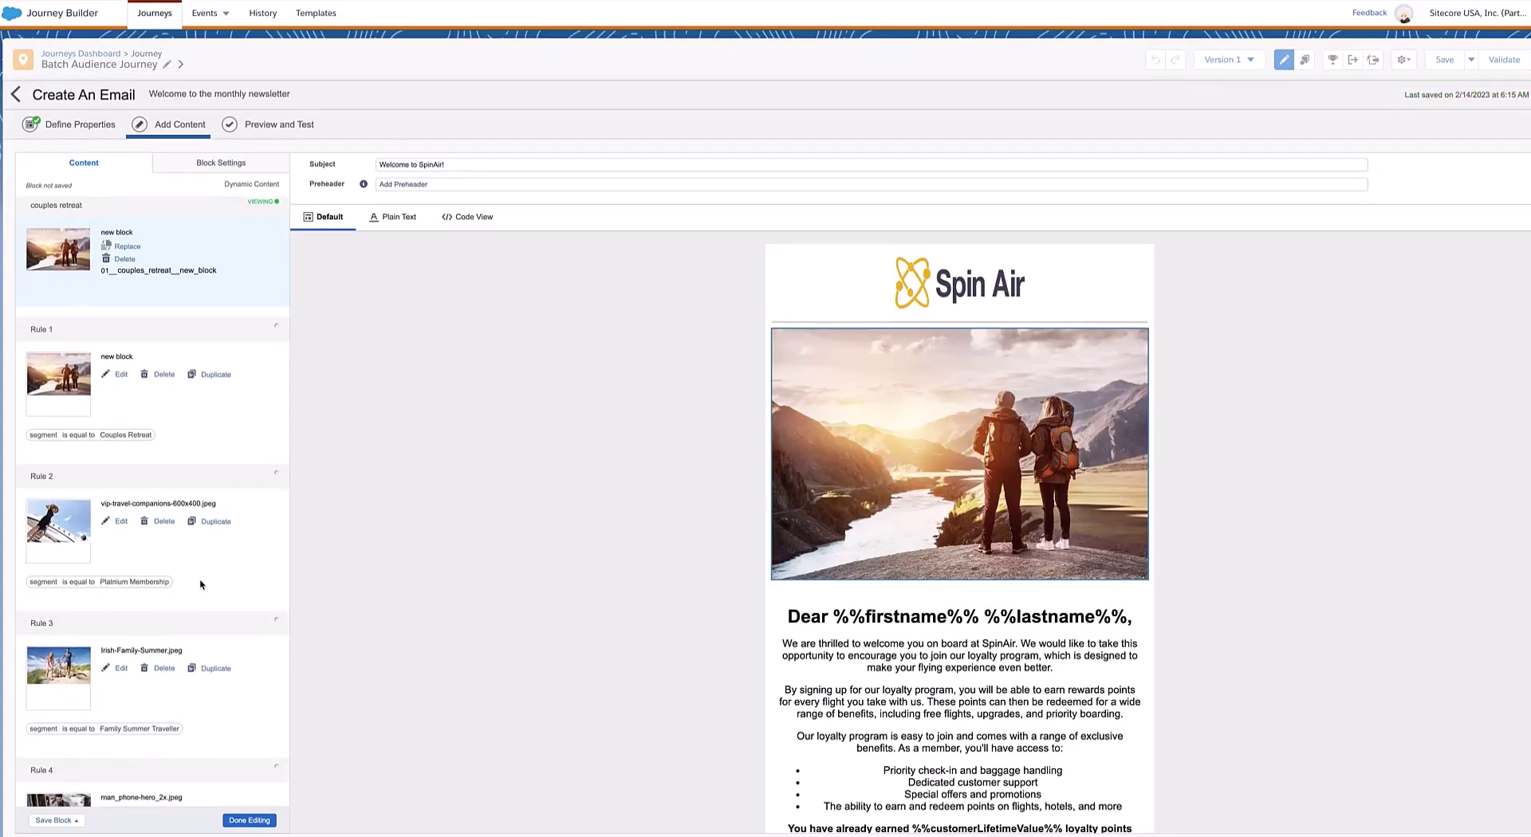
{"action": "scroll", "coordinate": [201, 585], "scroll_direction": "down", "scroll_amount": 1}
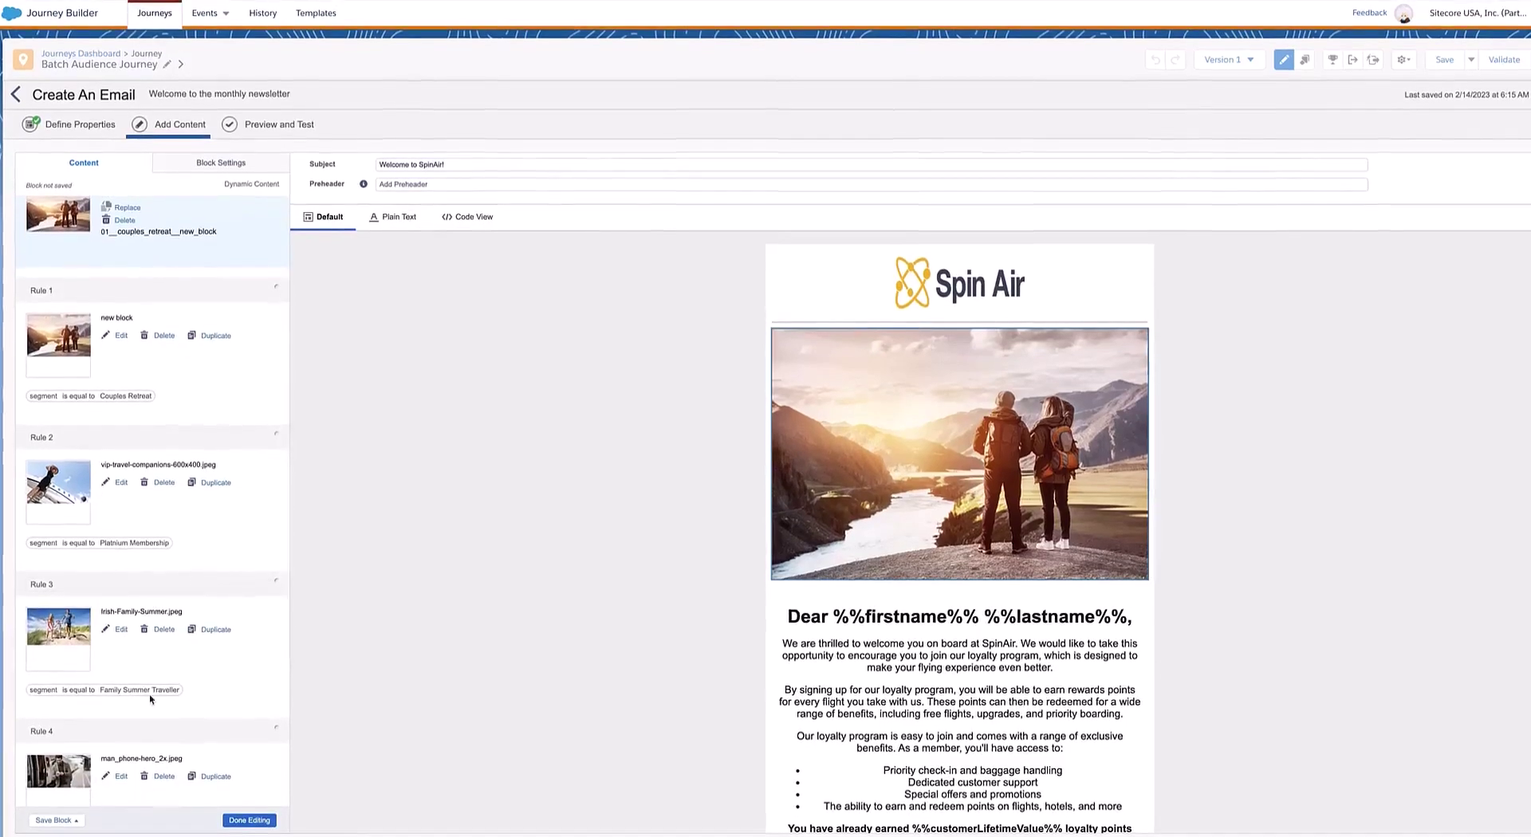
{"action": "scroll", "coordinate": [189, 687], "scroll_direction": "down", "scroll_amount": 1}
{"action": "scroll", "coordinate": [190, 686], "scroll_direction": "down", "scroll_amount": 3}
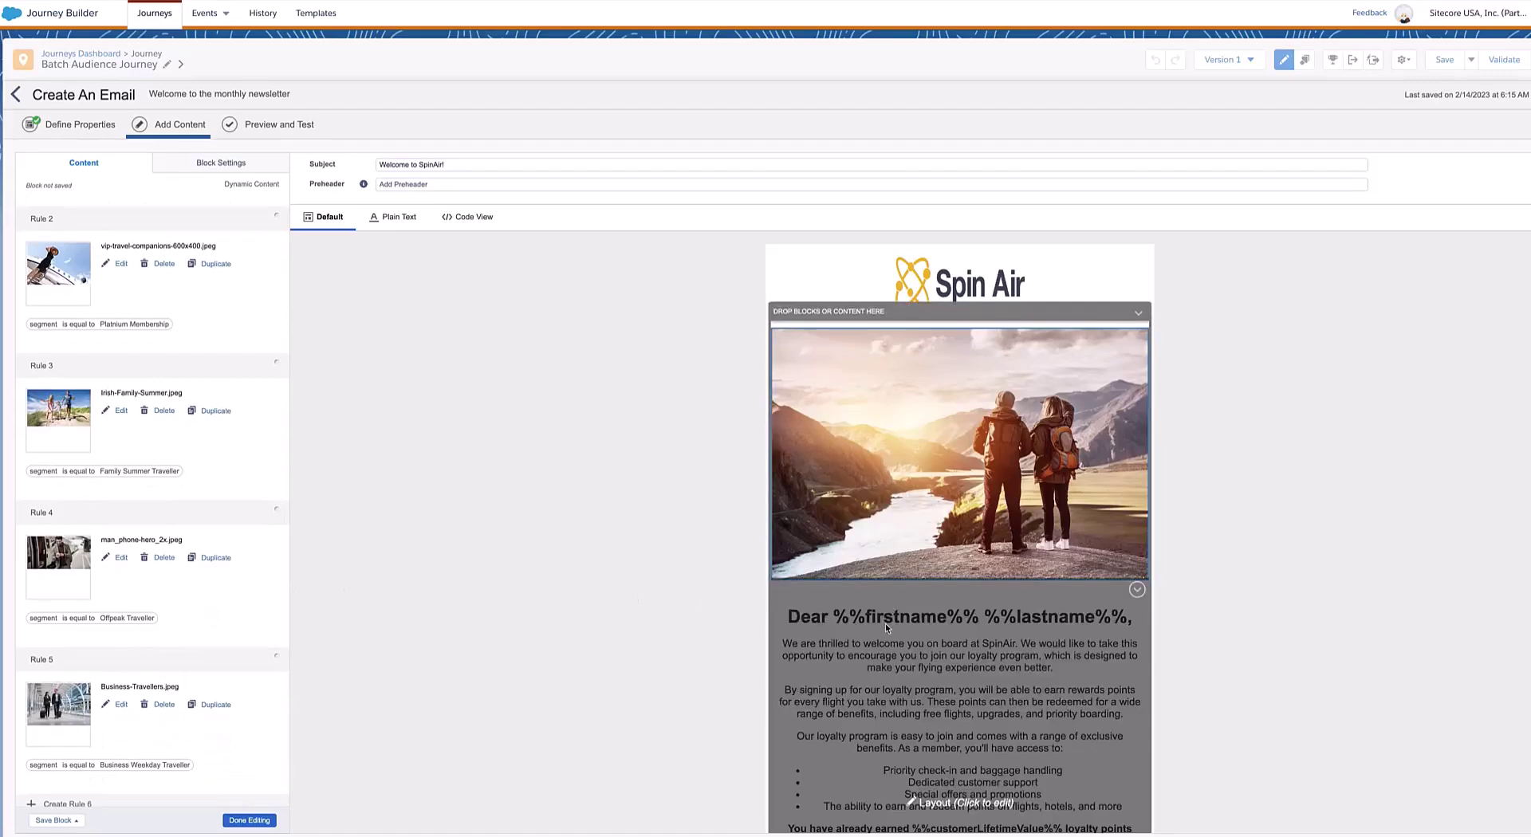
- Open the email's greeting text block for editing and review the CDP Batch Import personalization fields and the customerLifetimeValue placeholder in the loyalty sentence
{"action": "left_click", "coordinate": [958, 648]}
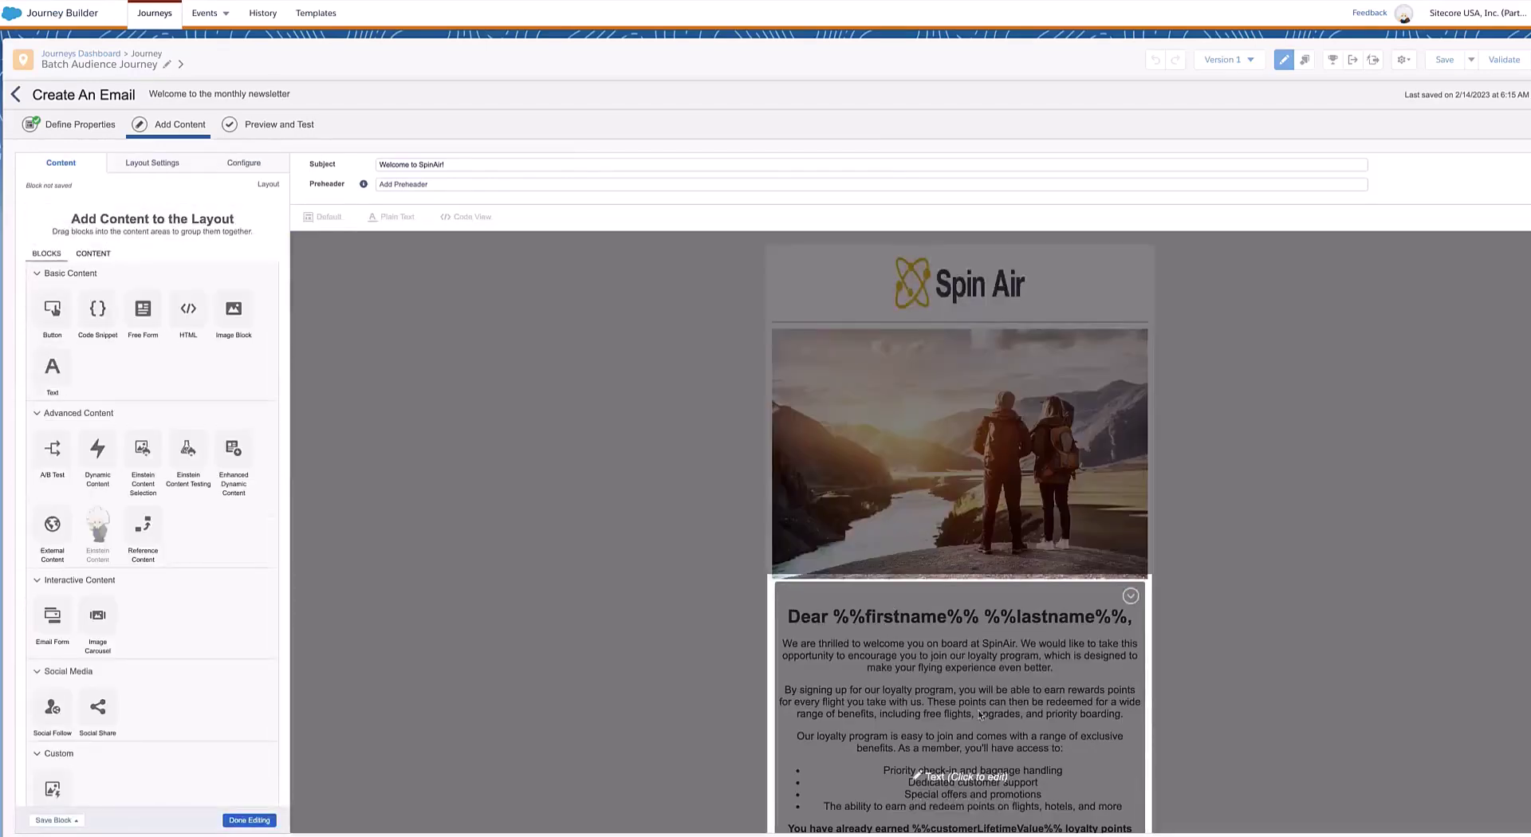
{"action": "left_click", "coordinate": [918, 777]}
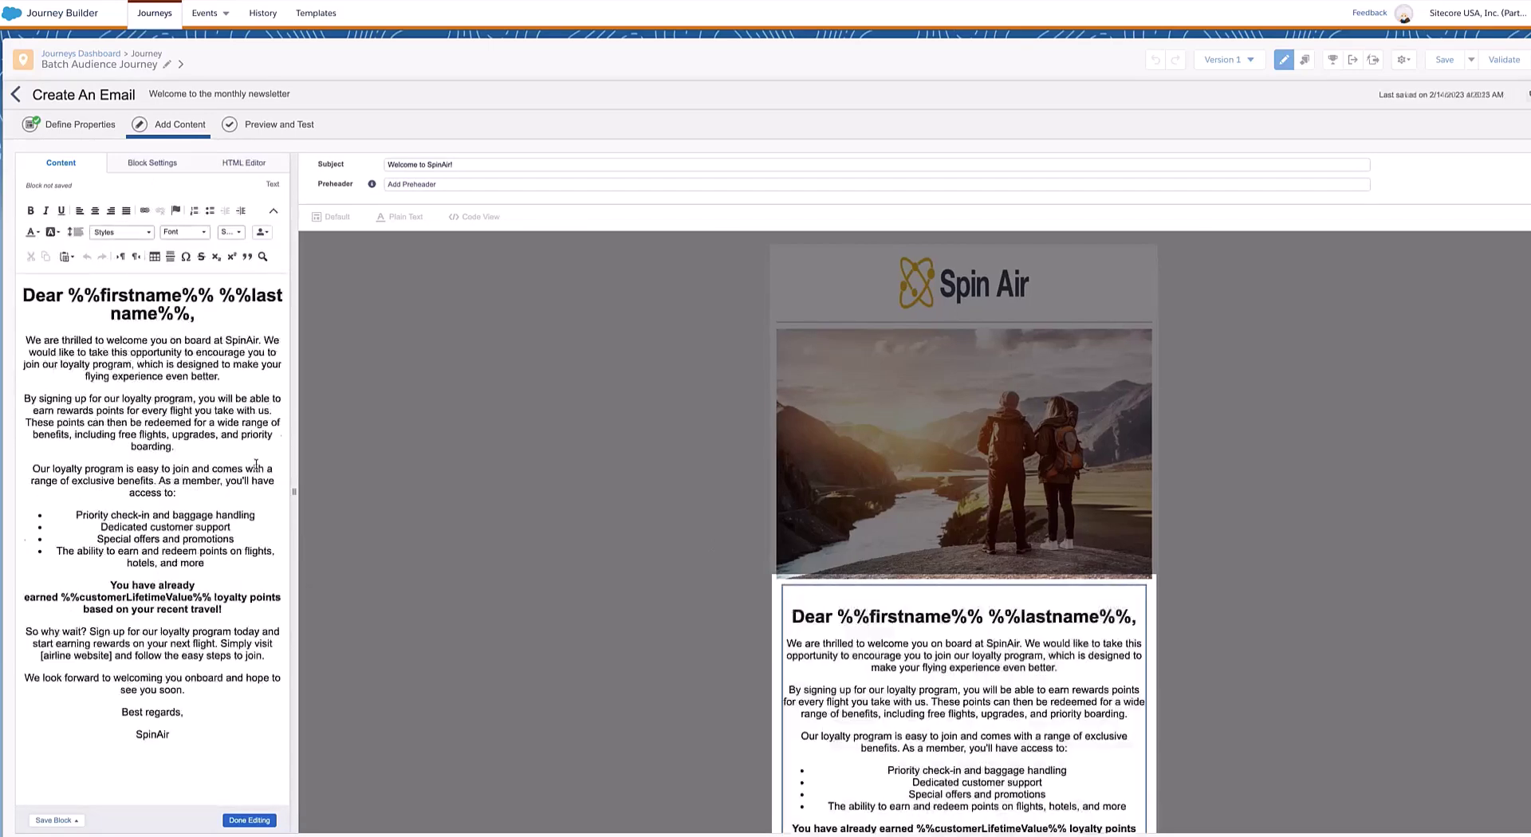
{"action": "left_click", "coordinate": [263, 233]}
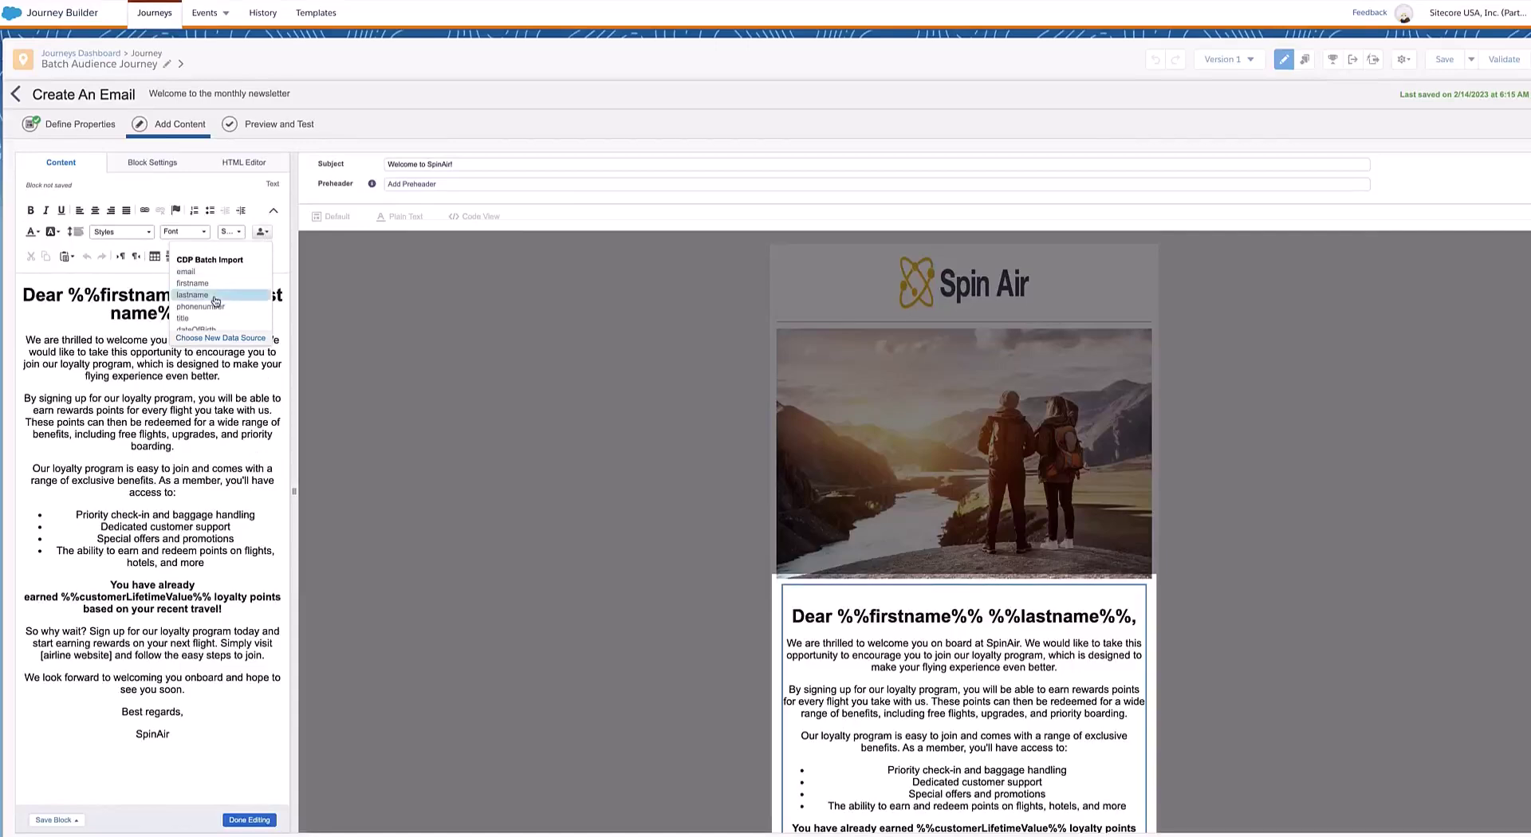
{"action": "scroll", "coordinate": [215, 301], "scroll_direction": "down", "scroll_amount": 3}
{"action": "scroll", "coordinate": [215, 302], "scroll_direction": "down", "scroll_amount": 3}
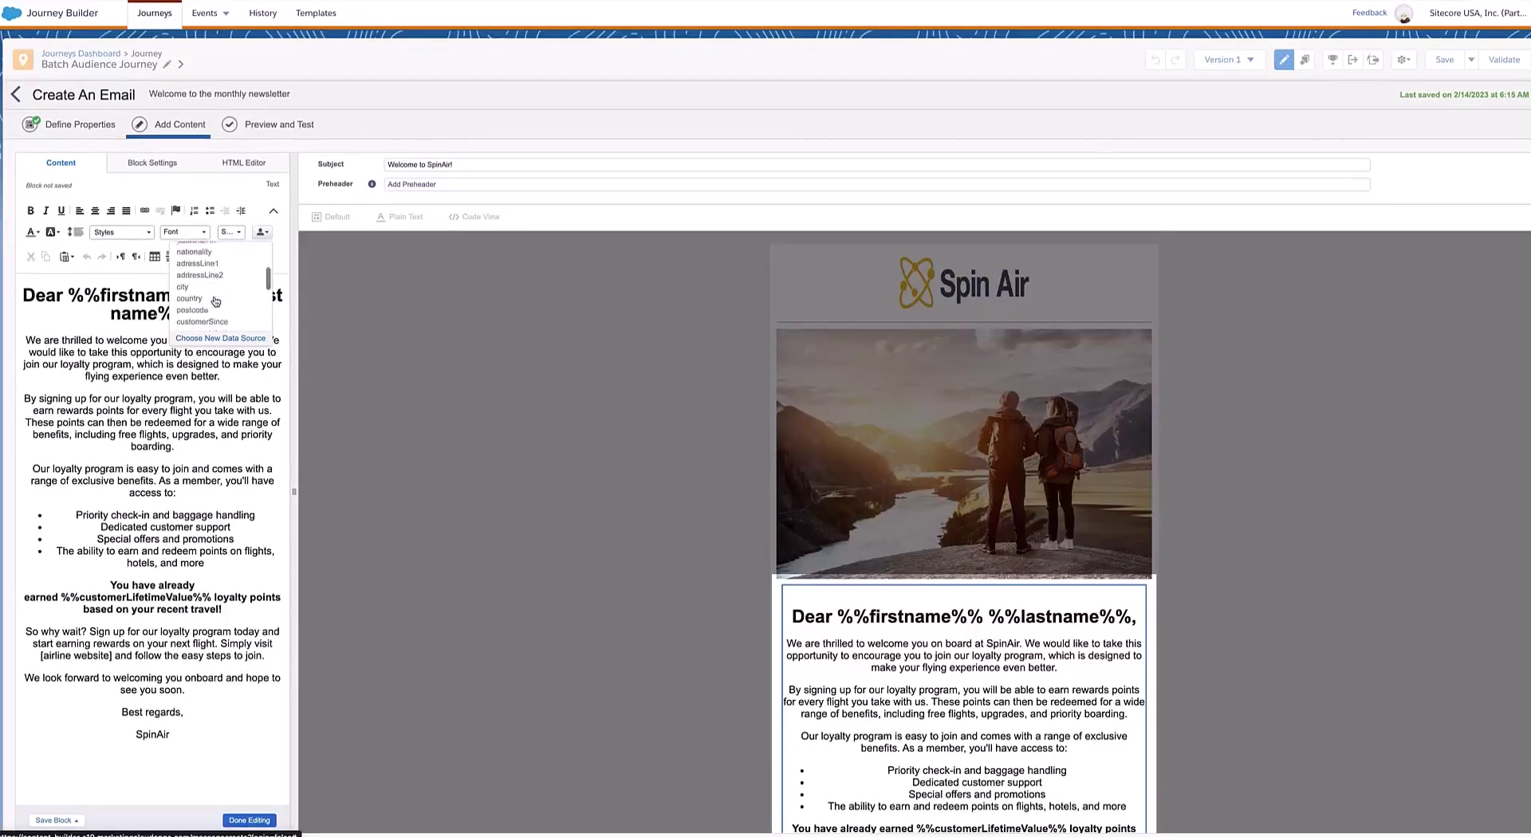
{"action": "scroll", "coordinate": [215, 301], "scroll_direction": "up", "scroll_amount": 6}
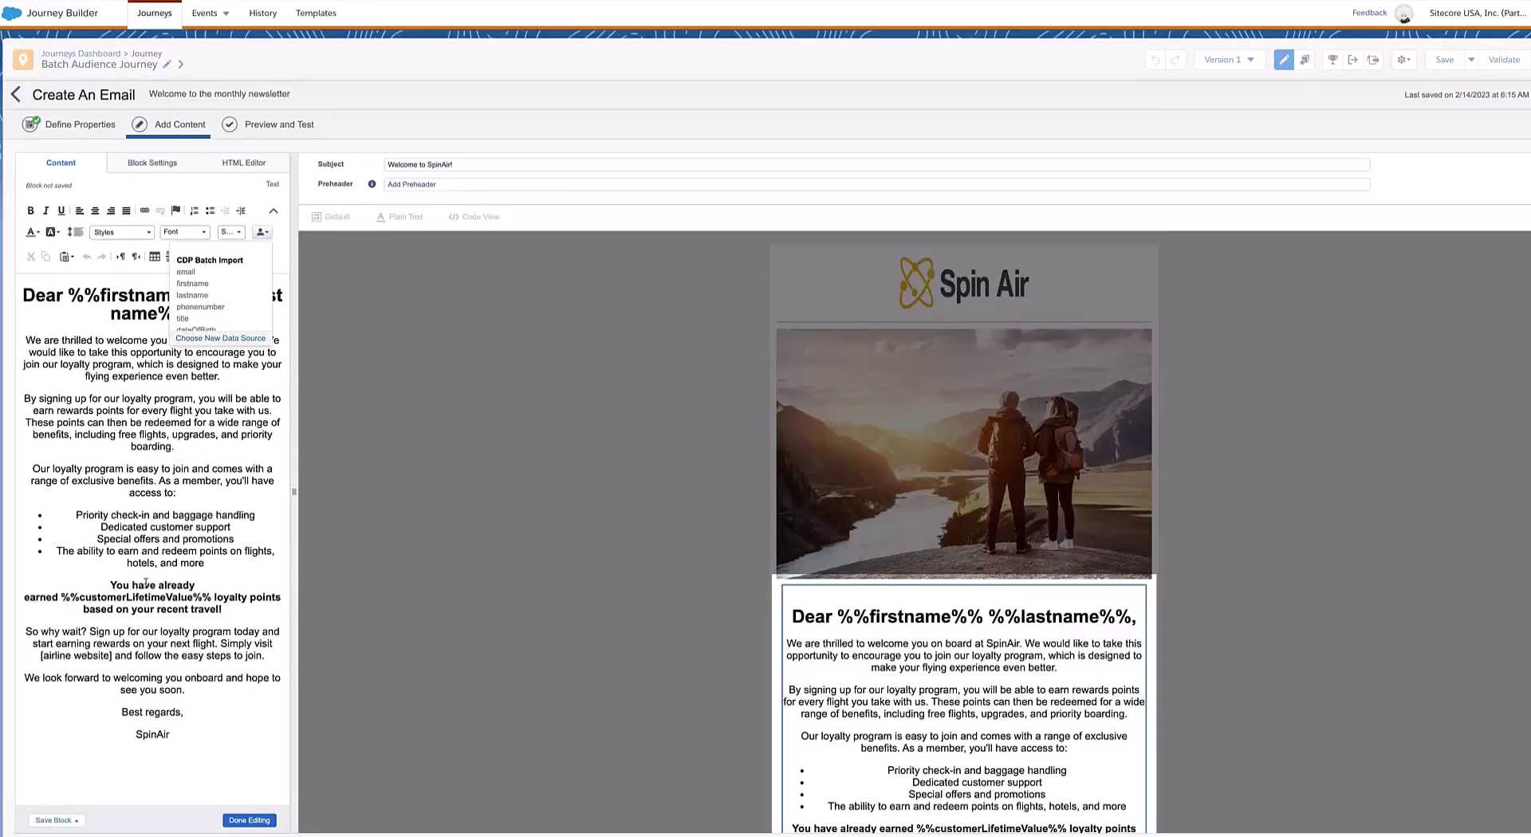
{"action": "left_click", "coordinate": [120, 600]}
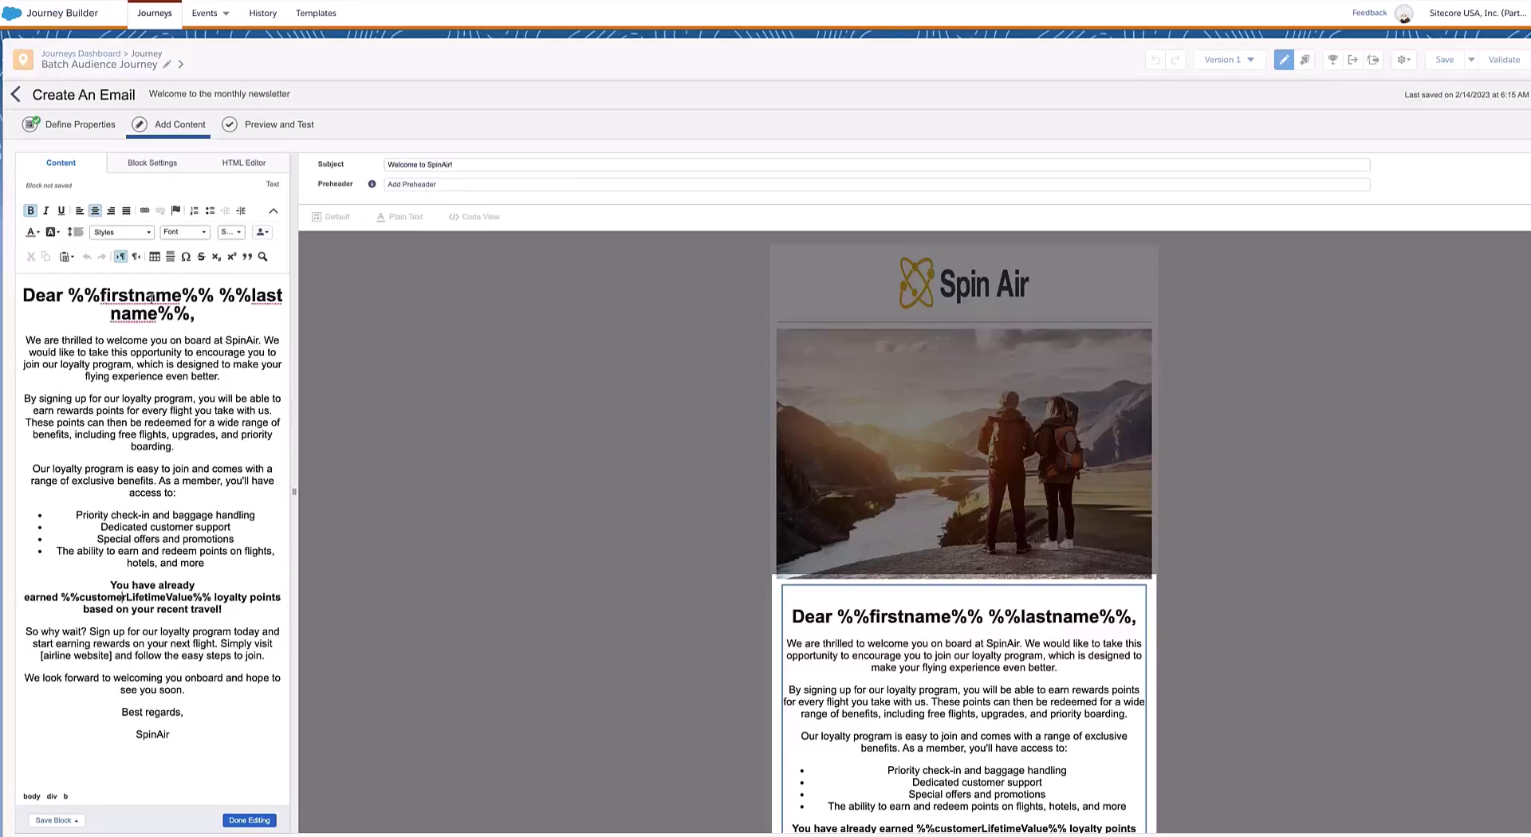